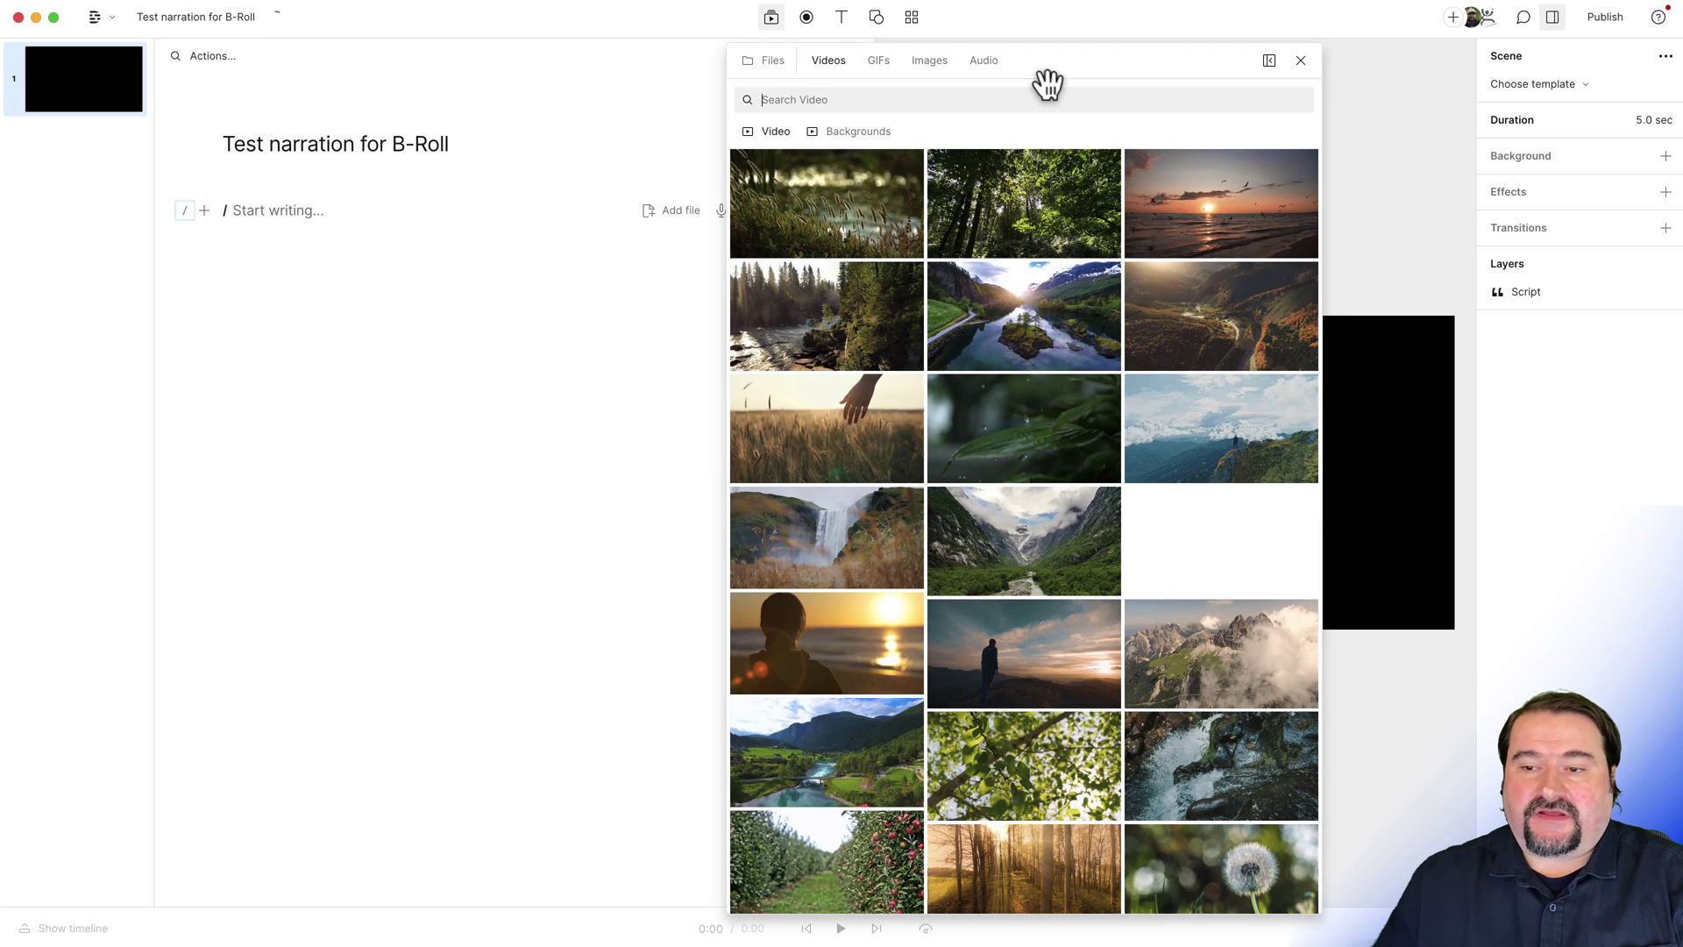
Add the Norway aerial, Carefree woman in field, and Reeds And Lake In Nature 4 stock clips as scenes.
{"action": "left_click", "coordinate": [779, 66]}
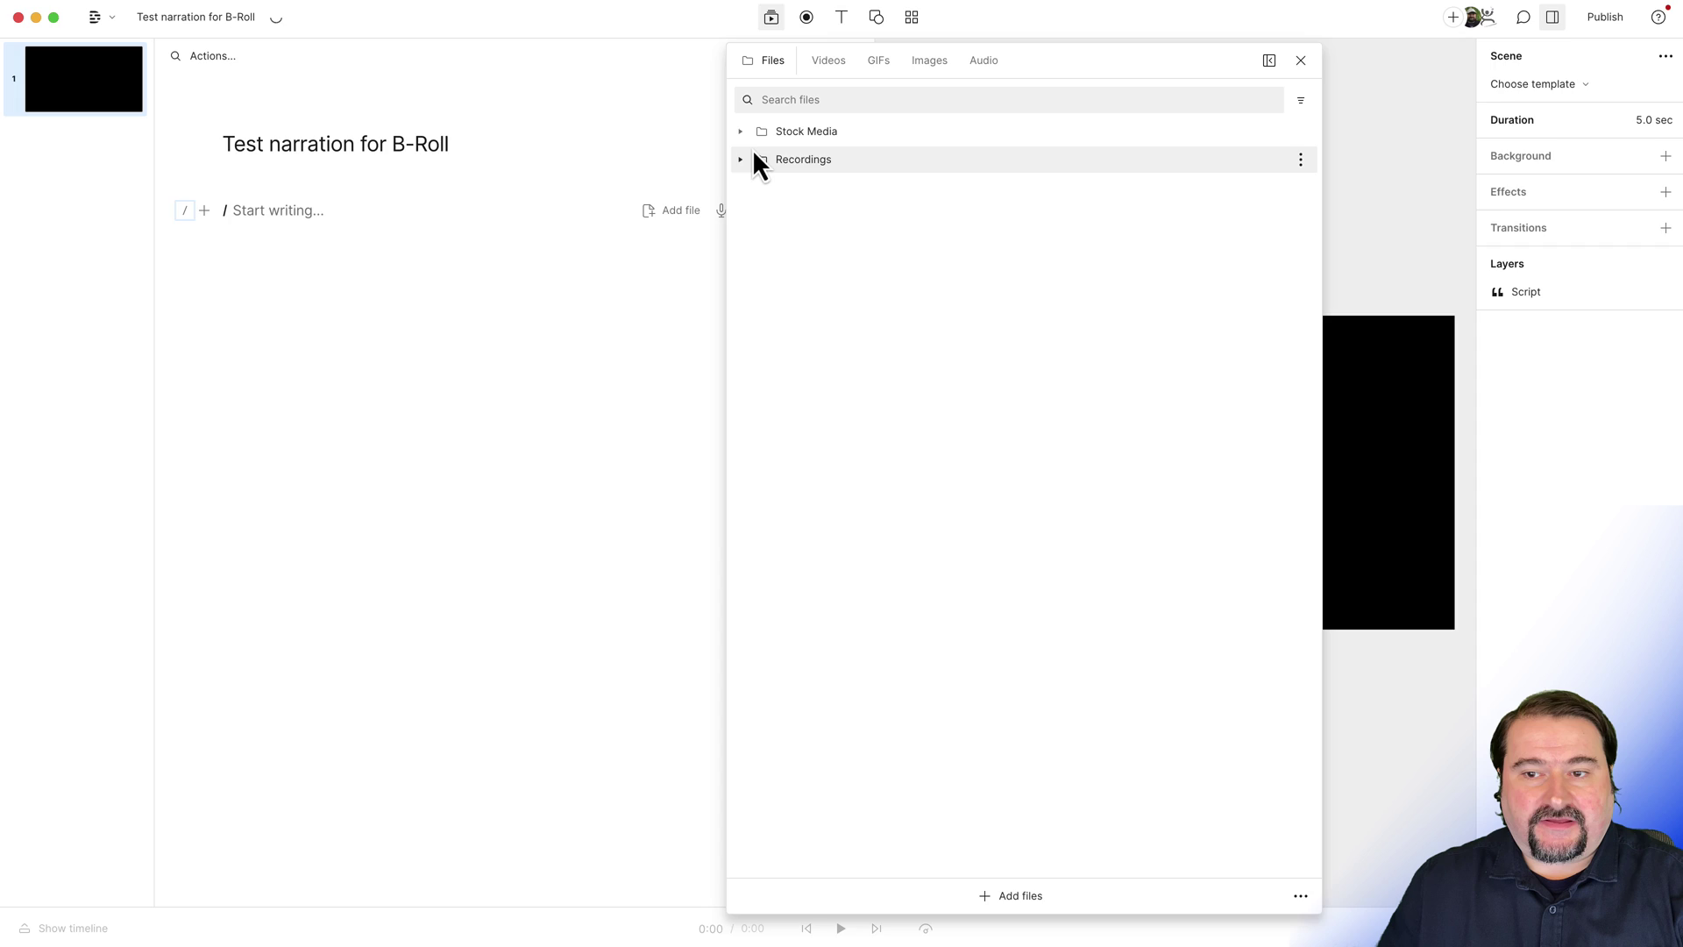
{"action": "left_click", "coordinate": [858, 155]}
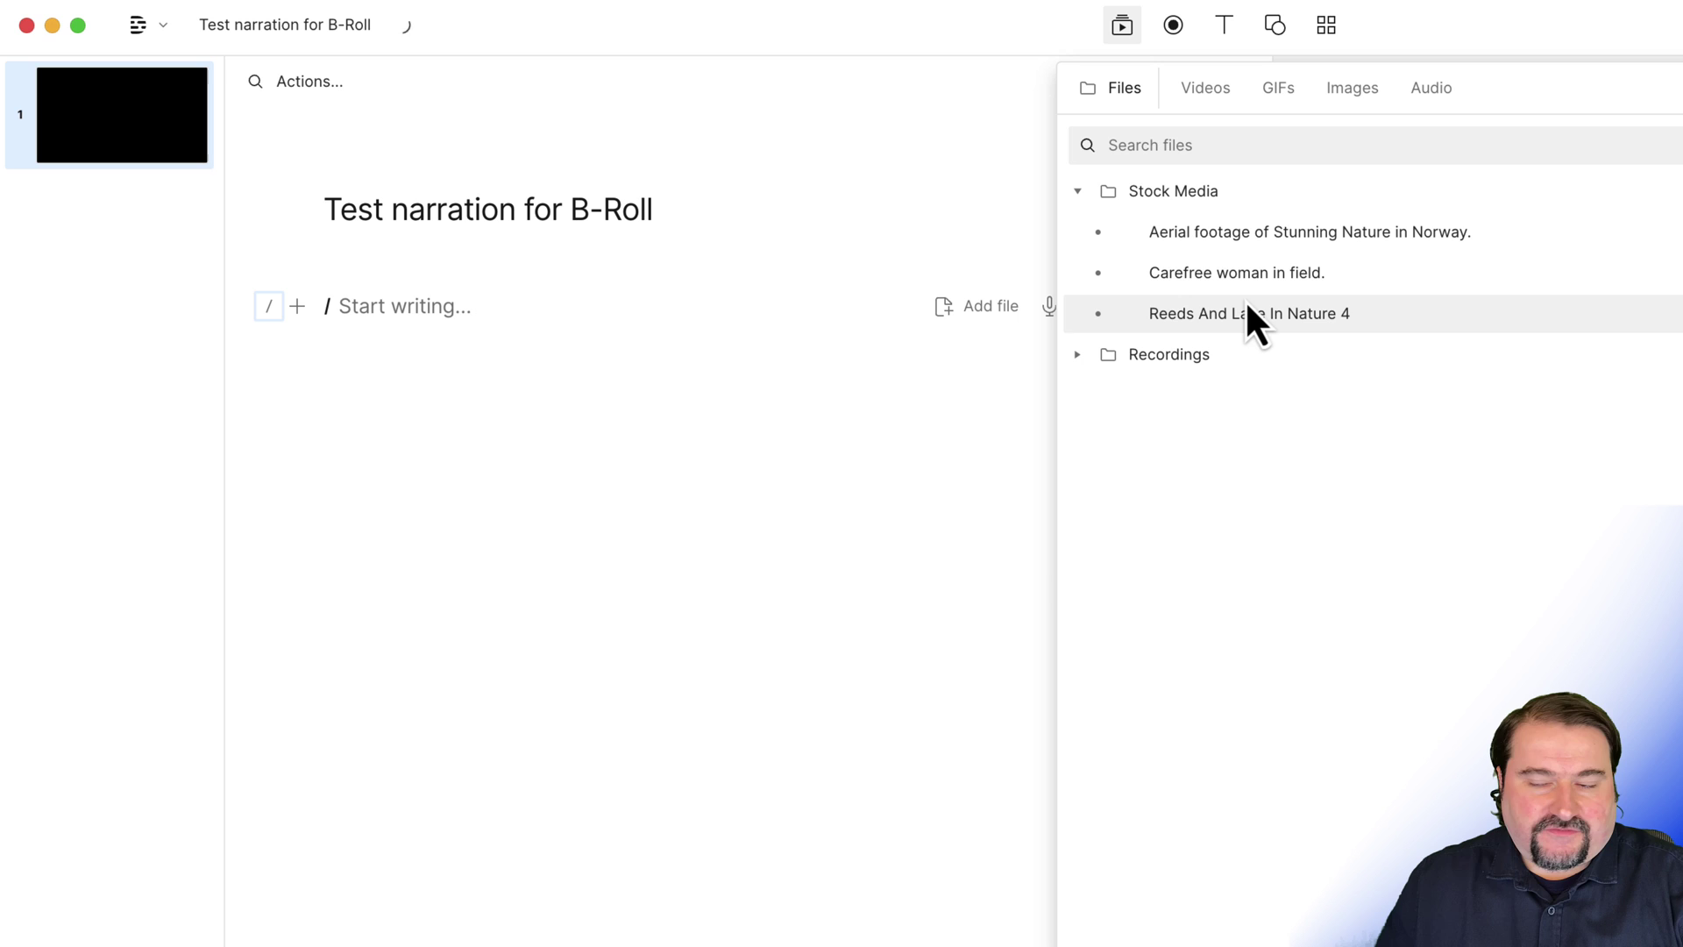
{"action": "left_click_drag", "start_coordinate": [1278, 232], "coordinate": [617, 311]}
{"action": "left_click", "coordinate": [1122, 24]}
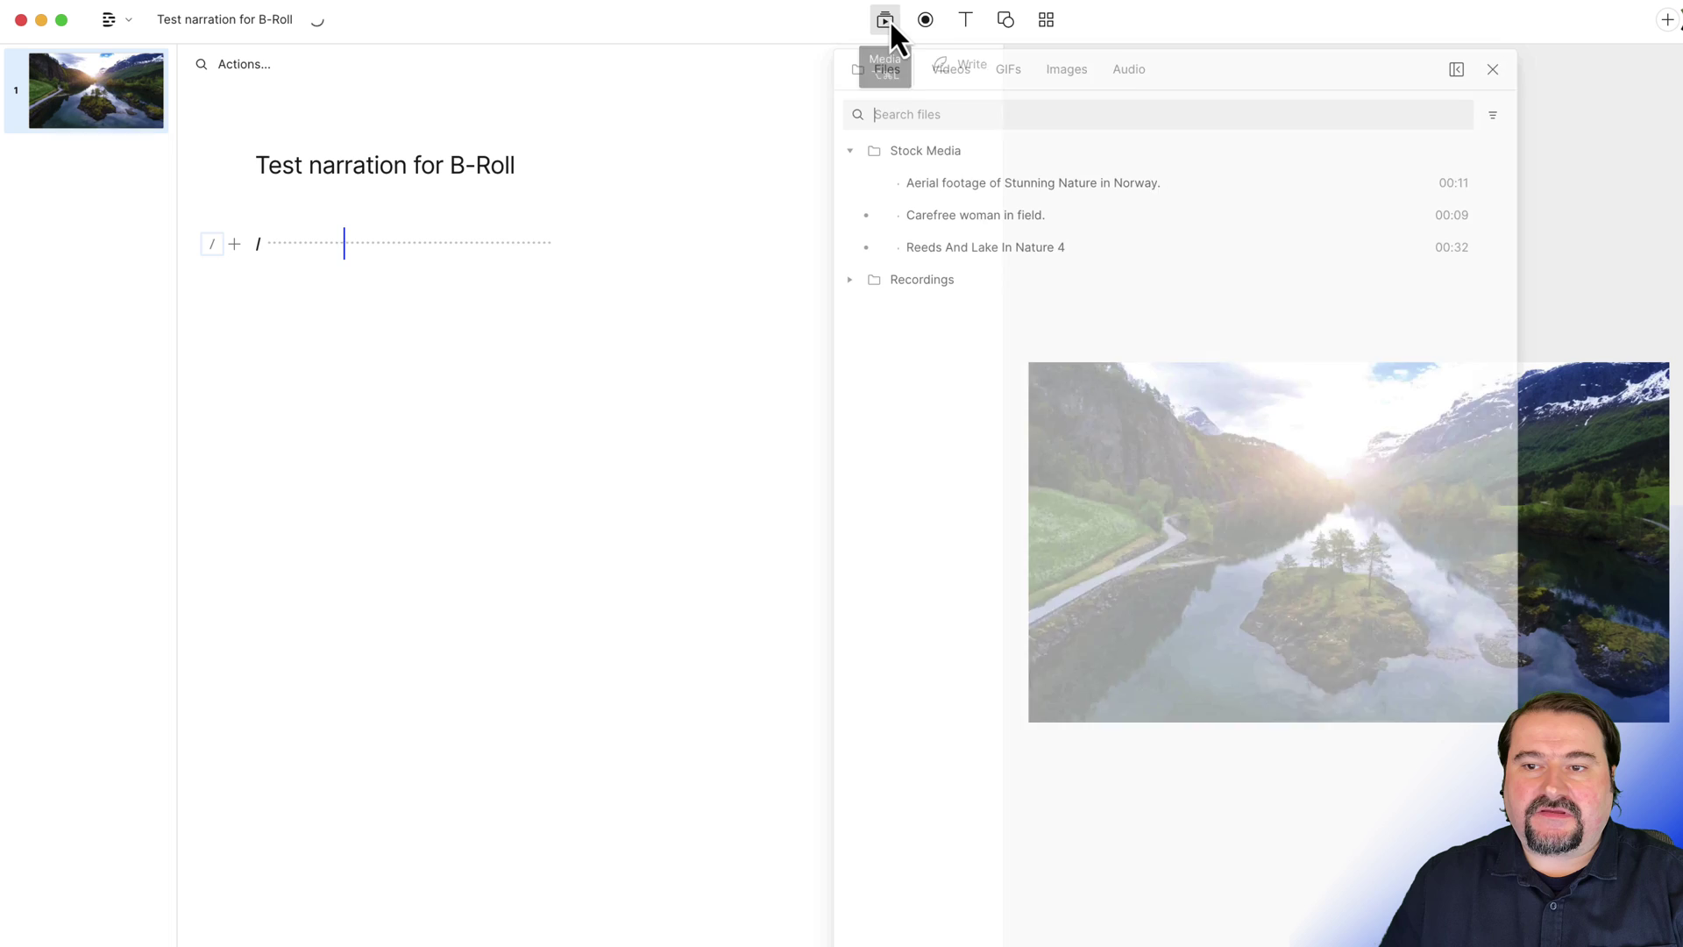
{"action": "left_click_drag", "start_coordinate": [975, 214], "coordinate": [620, 355]}
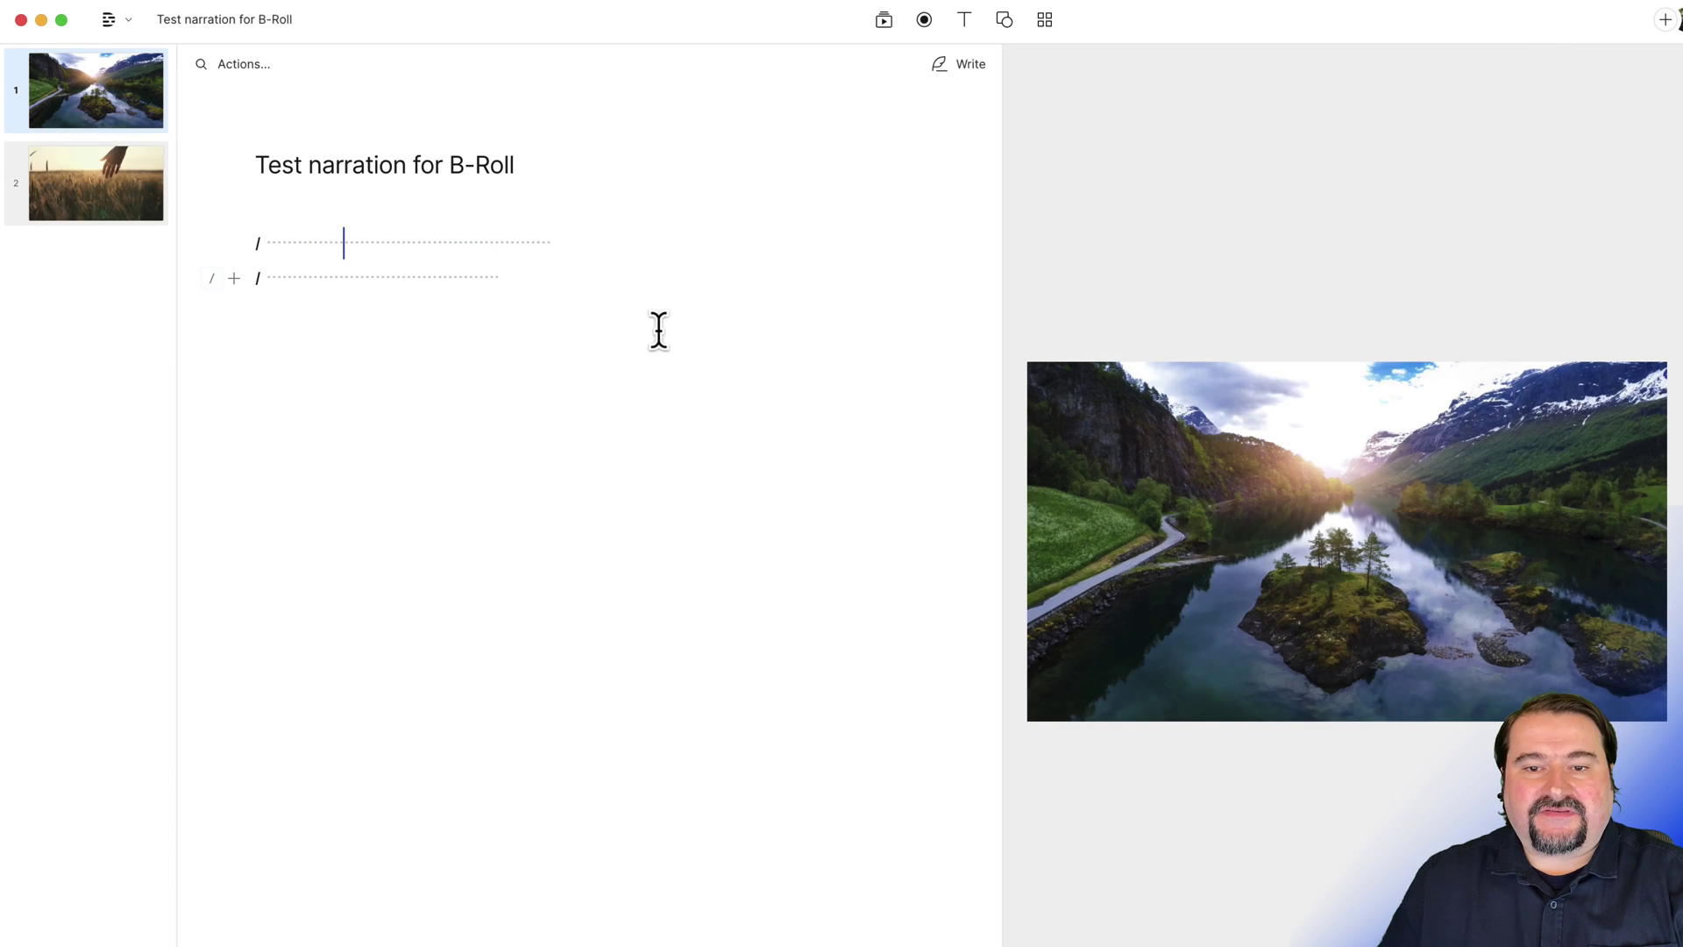
{"action": "left_click", "coordinate": [882, 25]}
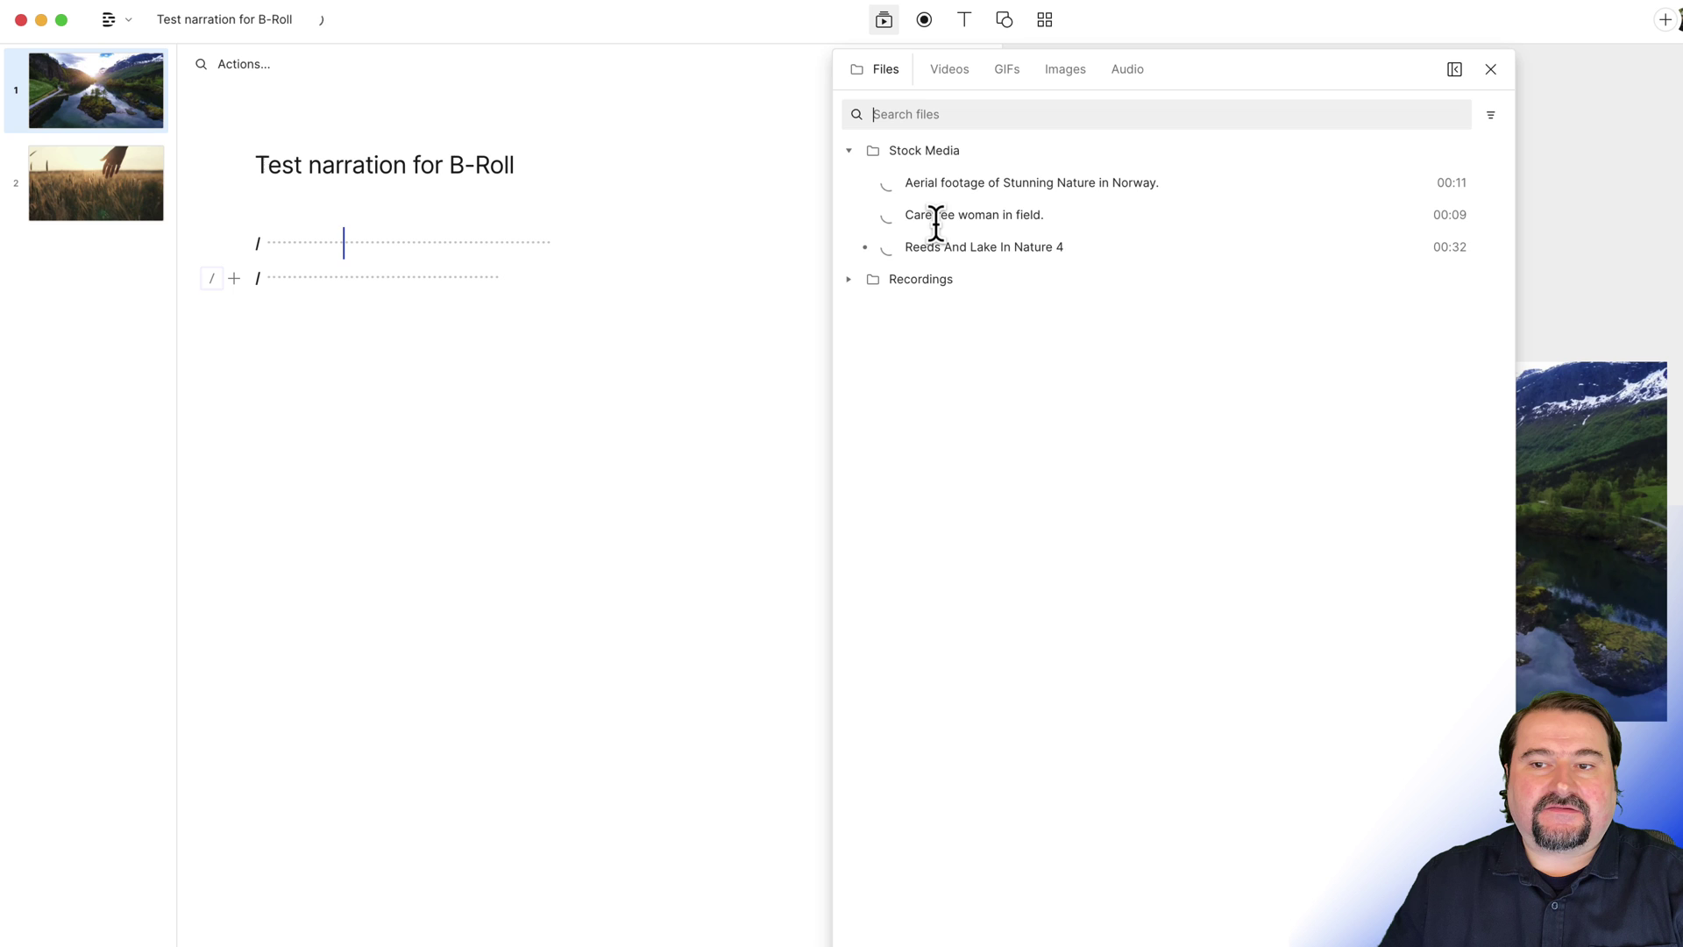
{"action": "left_click_drag", "start_coordinate": [940, 246], "coordinate": [482, 490]}
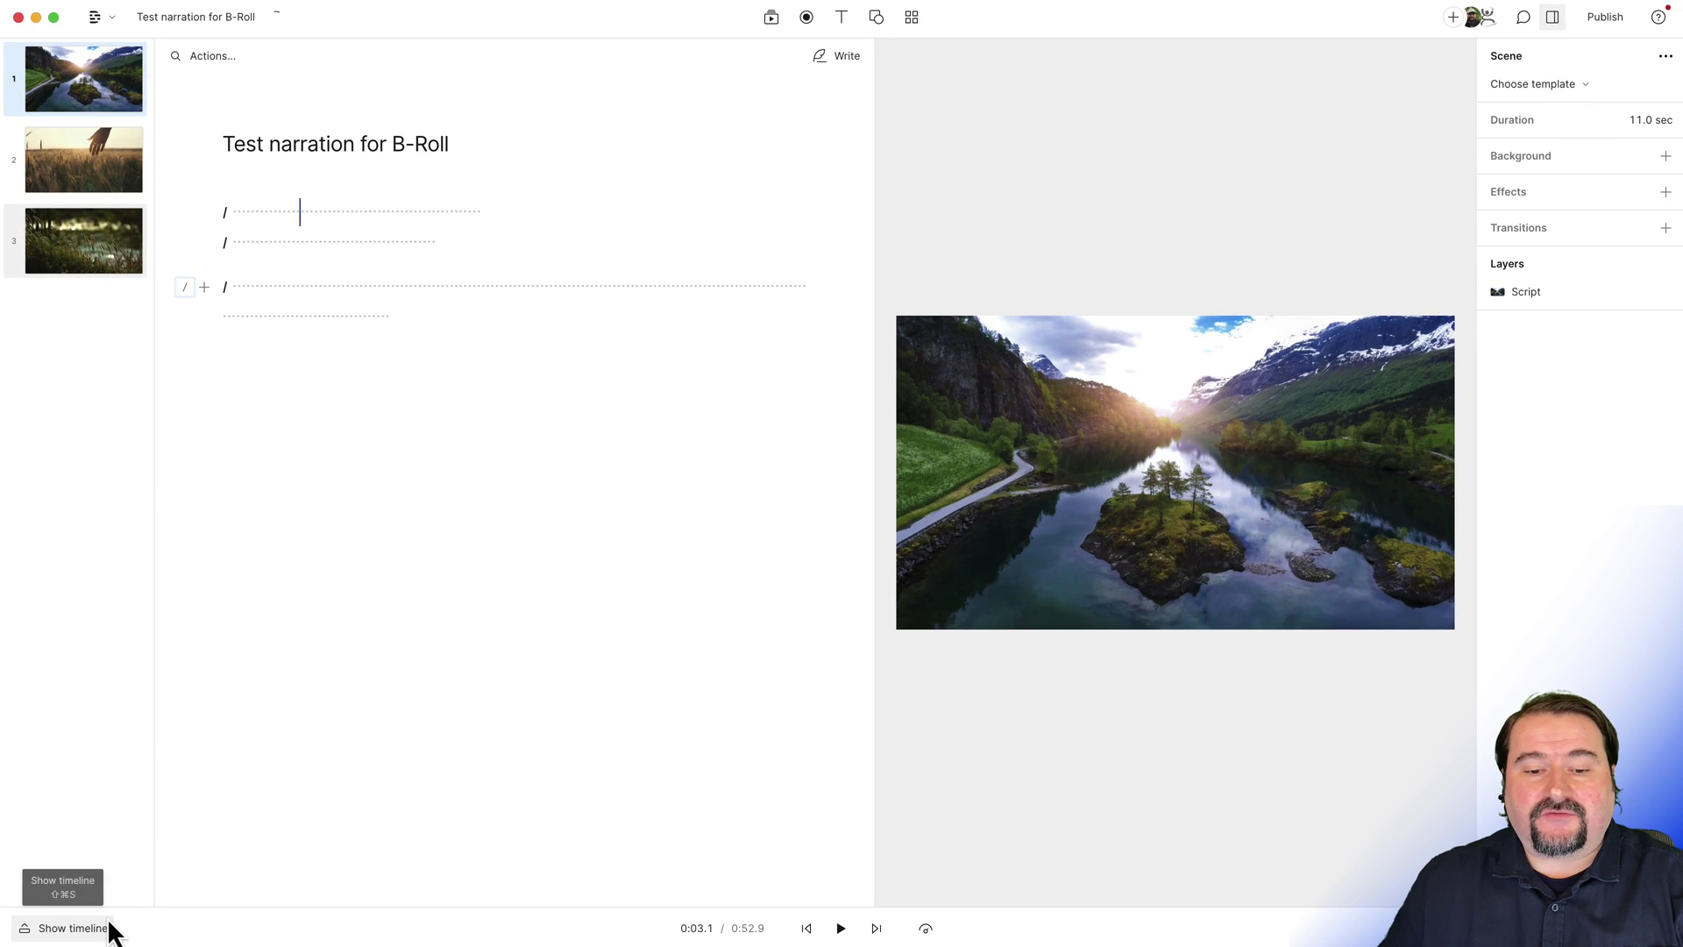
Show a tall timeline, zoom the interface in, and put the playhead at scene 2's start.
{"action": "left_click", "coordinate": [109, 926]}
{"action": "left_click_drag", "start_coordinate": [405, 803], "coordinate": [413, 681]}
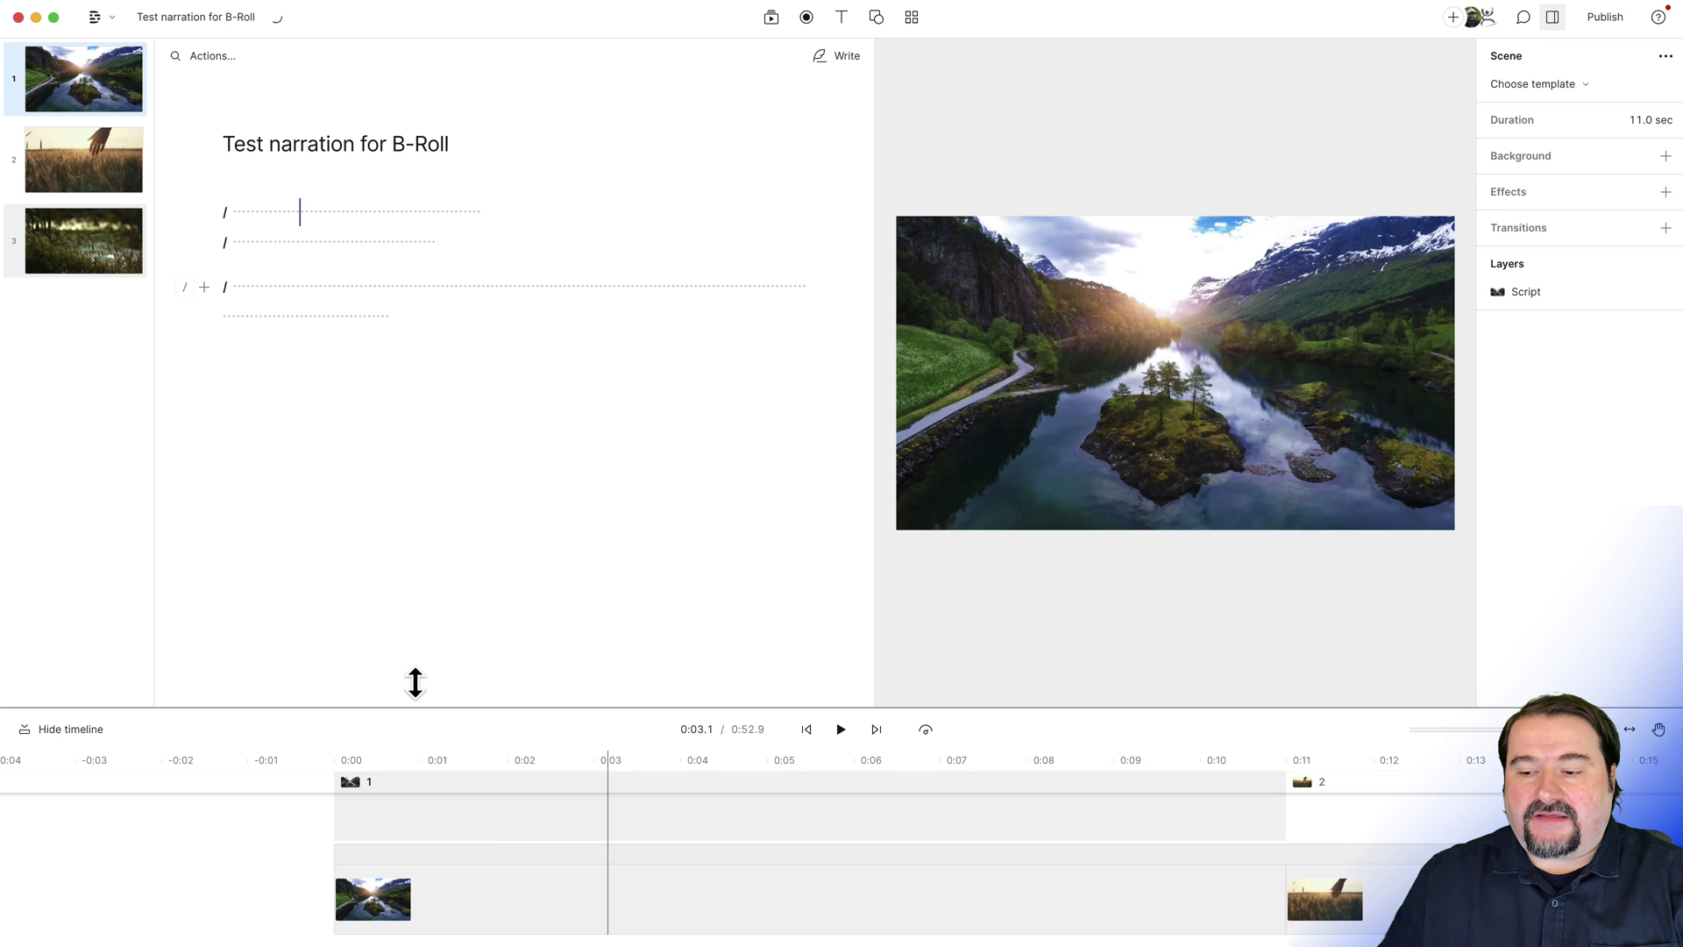
{"action": "scroll", "coordinate": [484, 824], "scroll_direction": "down", "scroll_amount": 5}
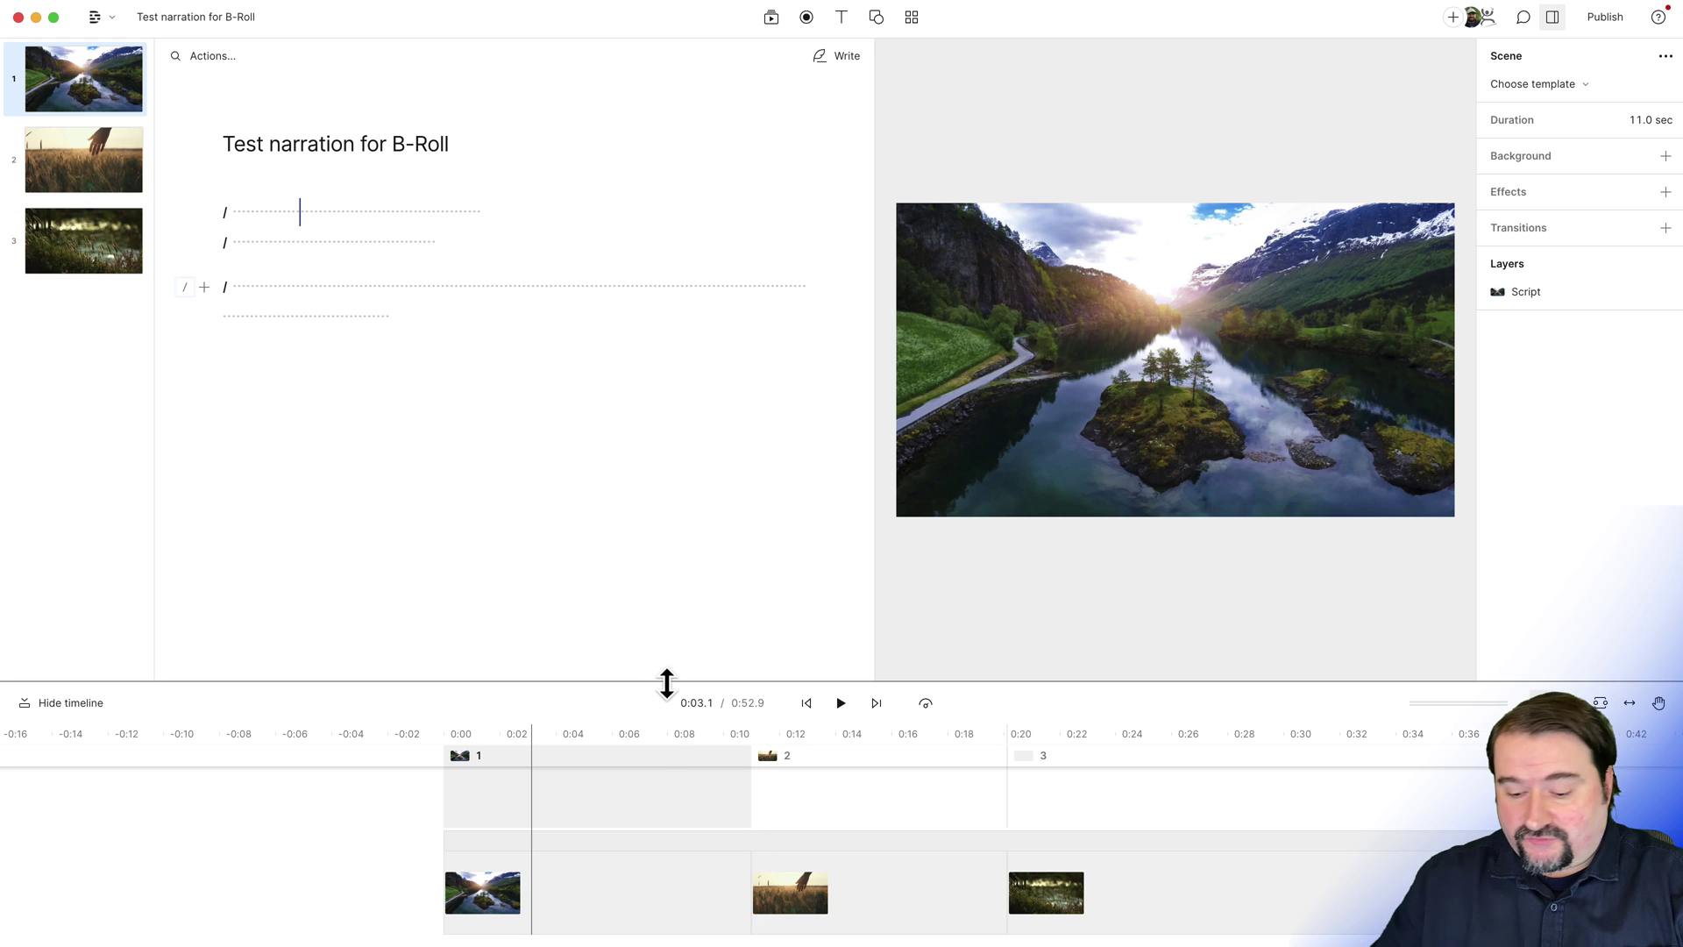
{"action": "key", "text": "super+equal"}
{"action": "left_click_drag", "start_coordinate": [666, 683], "coordinate": [668, 544]}
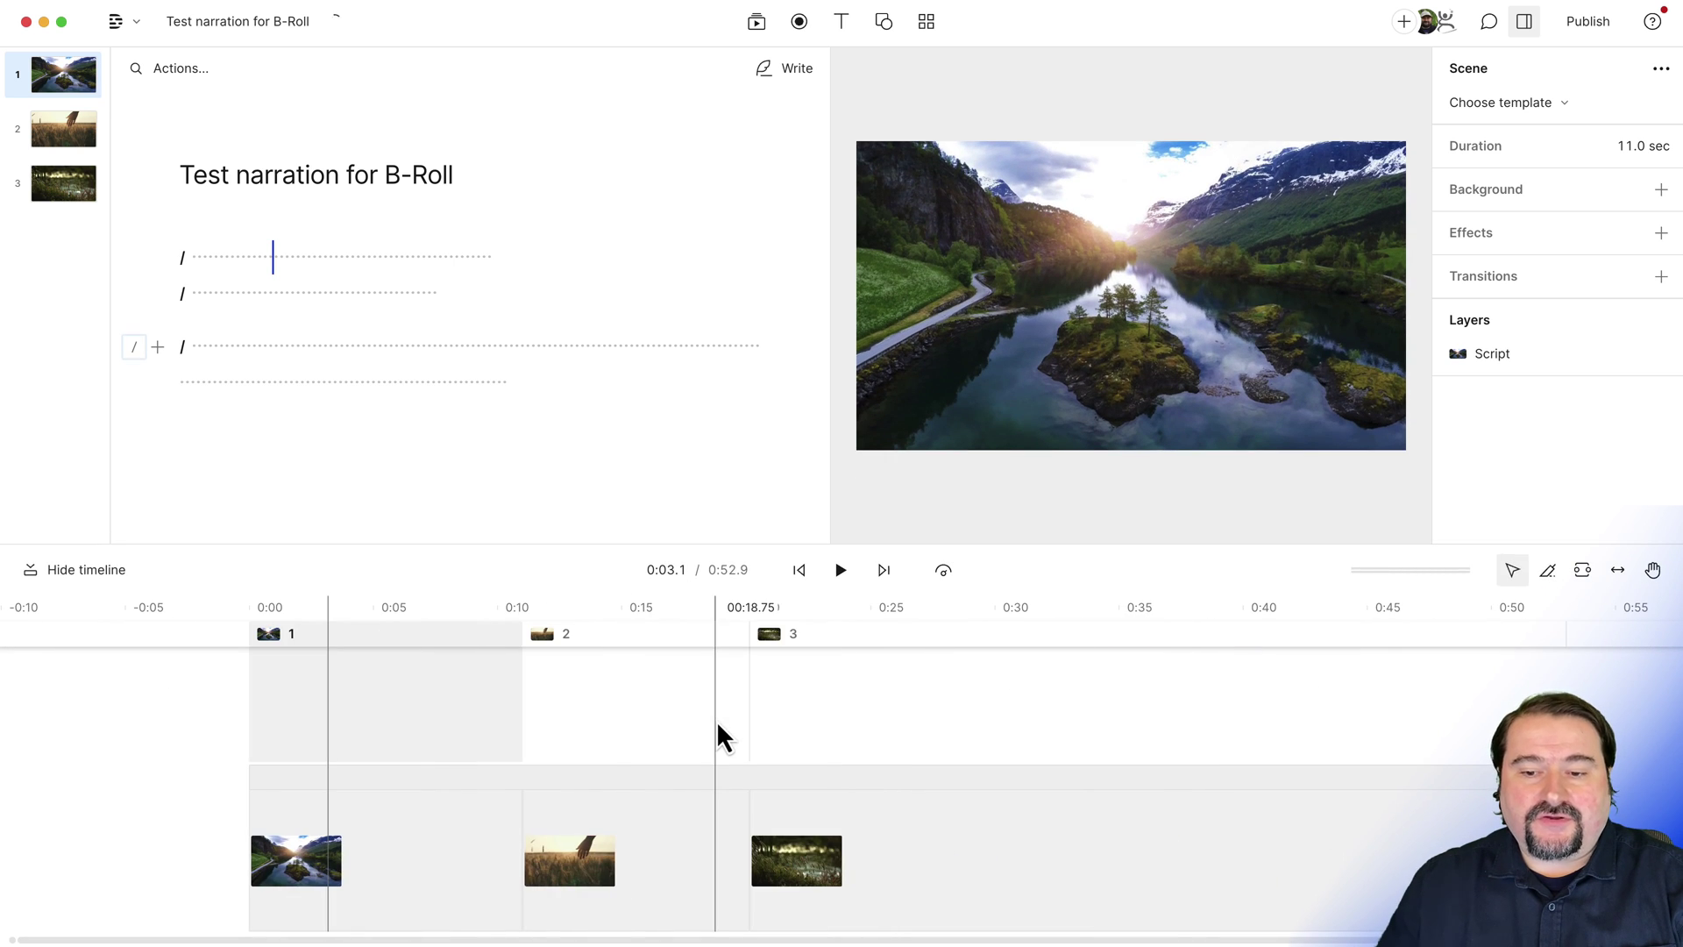
{"action": "left_click", "coordinate": [523, 707]}
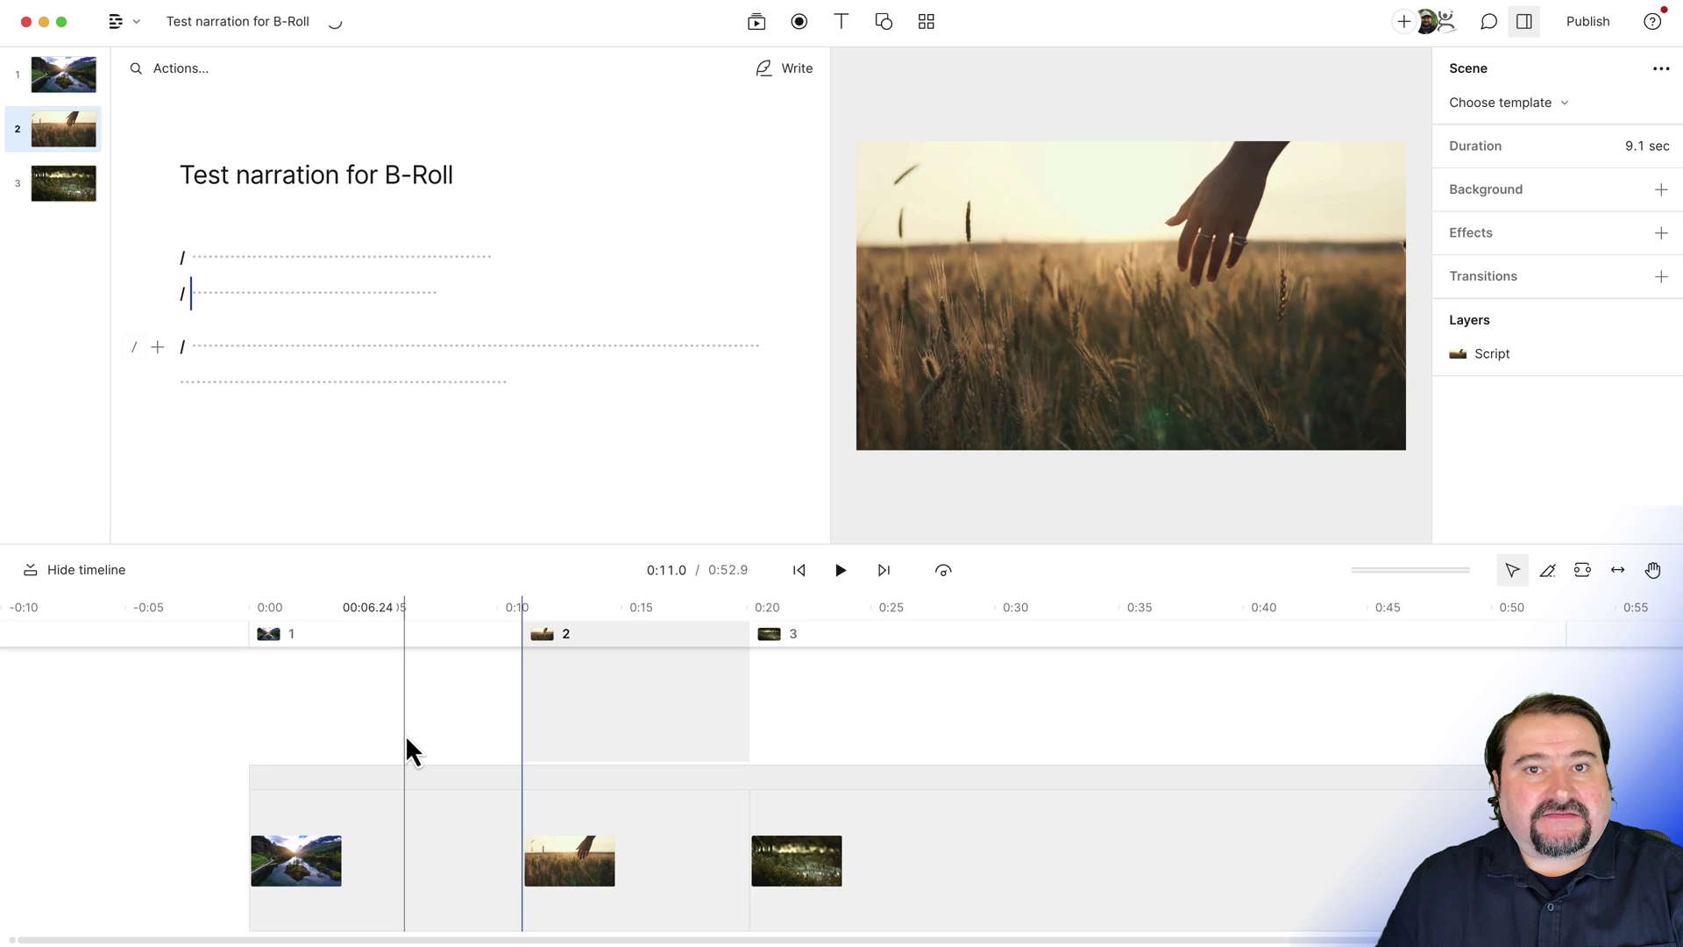
With scene 1's lake clip selected at about 0:01.9, set up an audio-only Record new layer recording.
{"action": "left_click", "coordinate": [334, 822]}
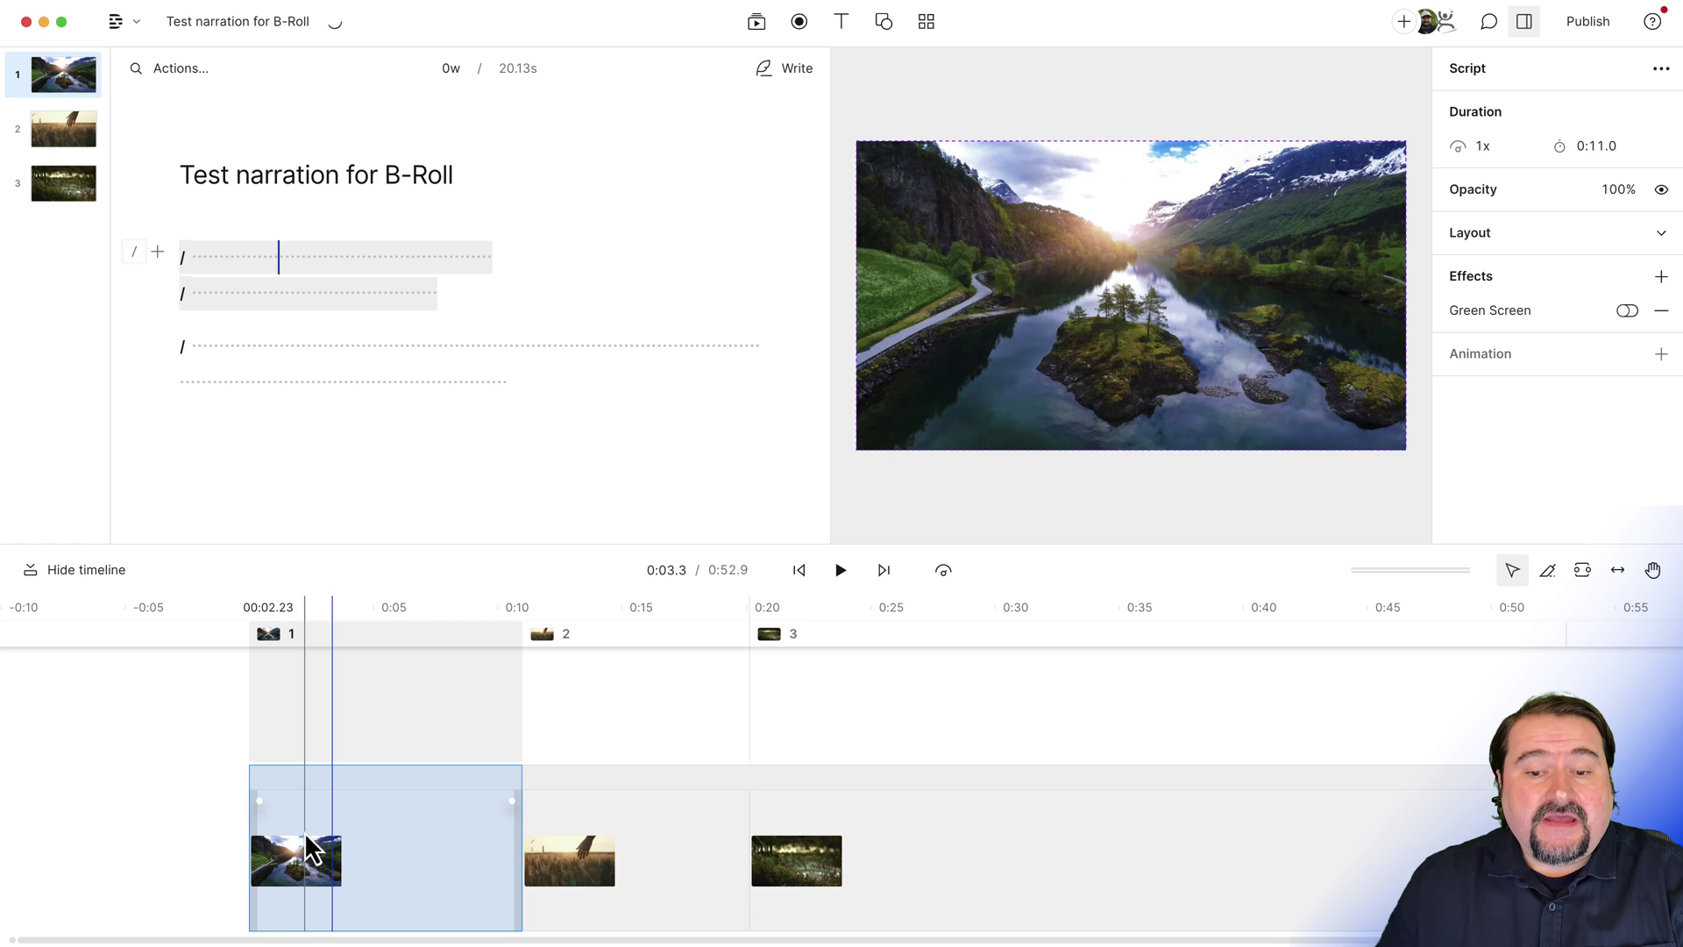
{"action": "left_click", "coordinate": [298, 833]}
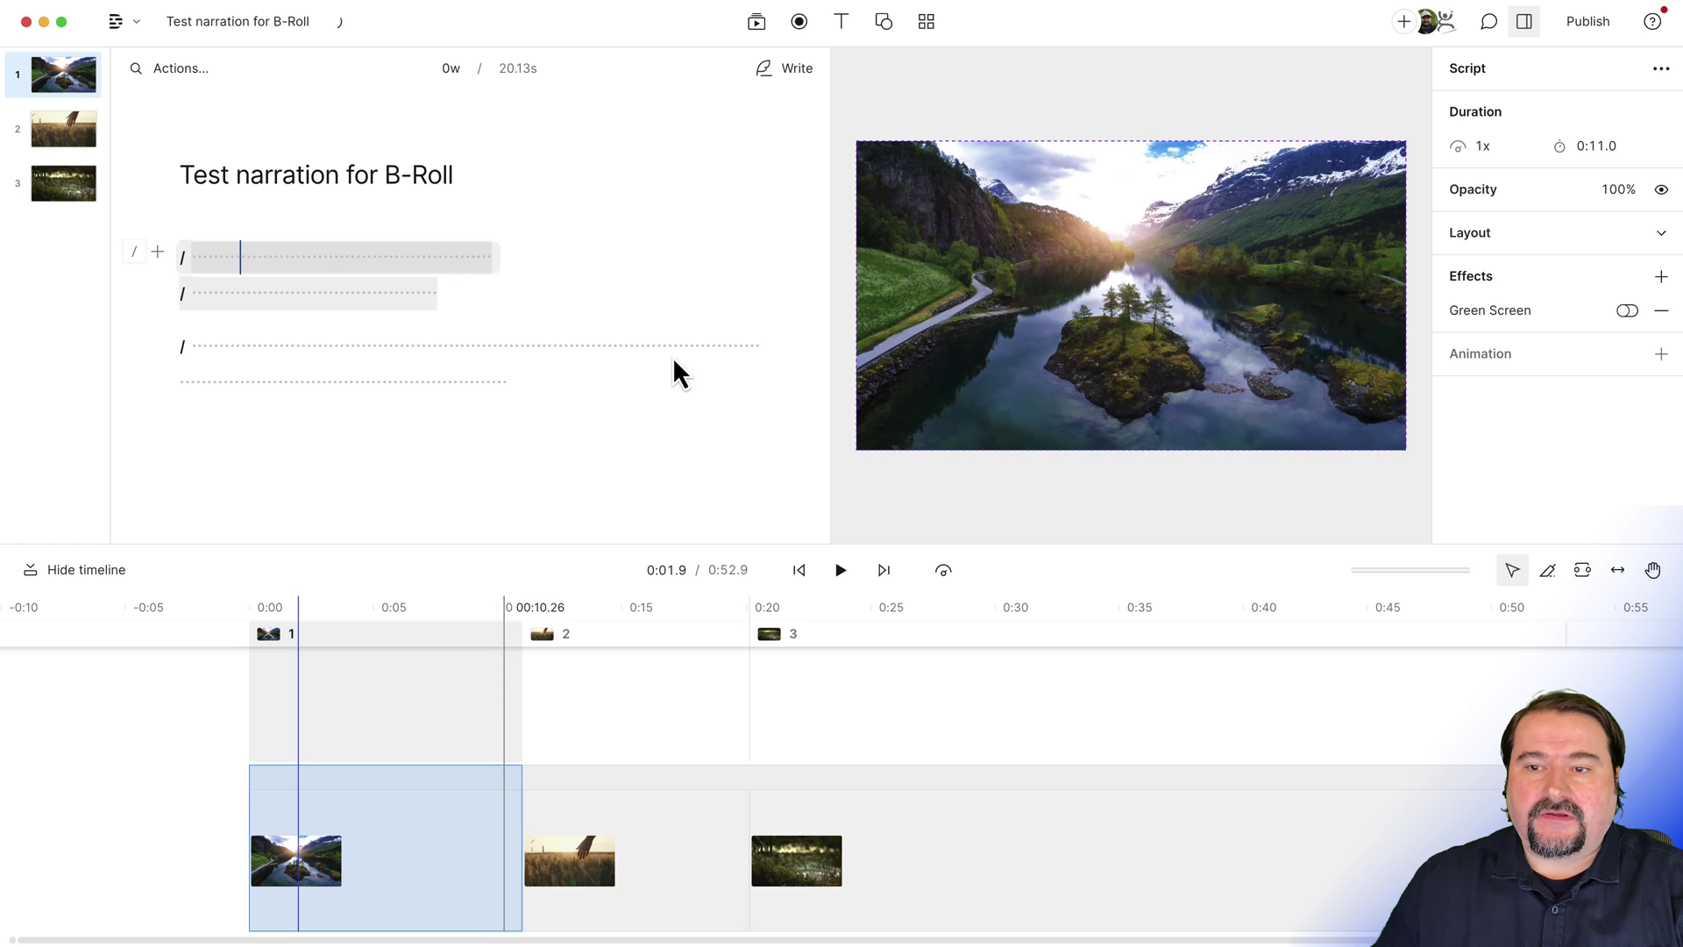
{"action": "left_click", "coordinate": [797, 30]}
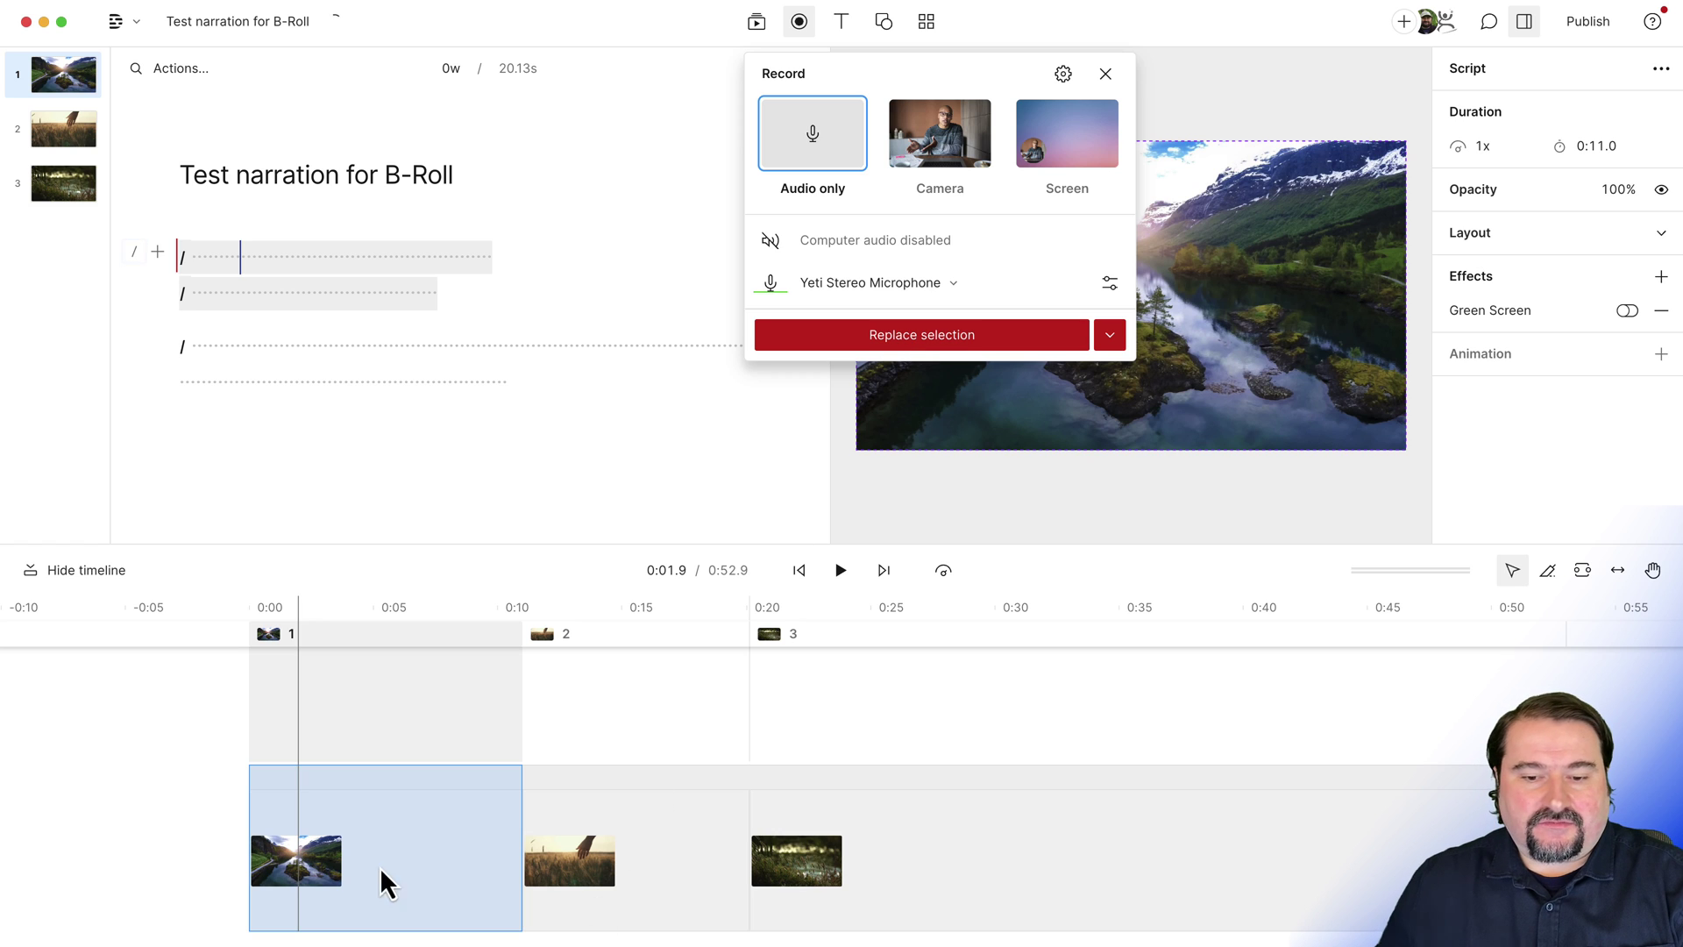
{"action": "left_click", "coordinate": [1111, 336]}
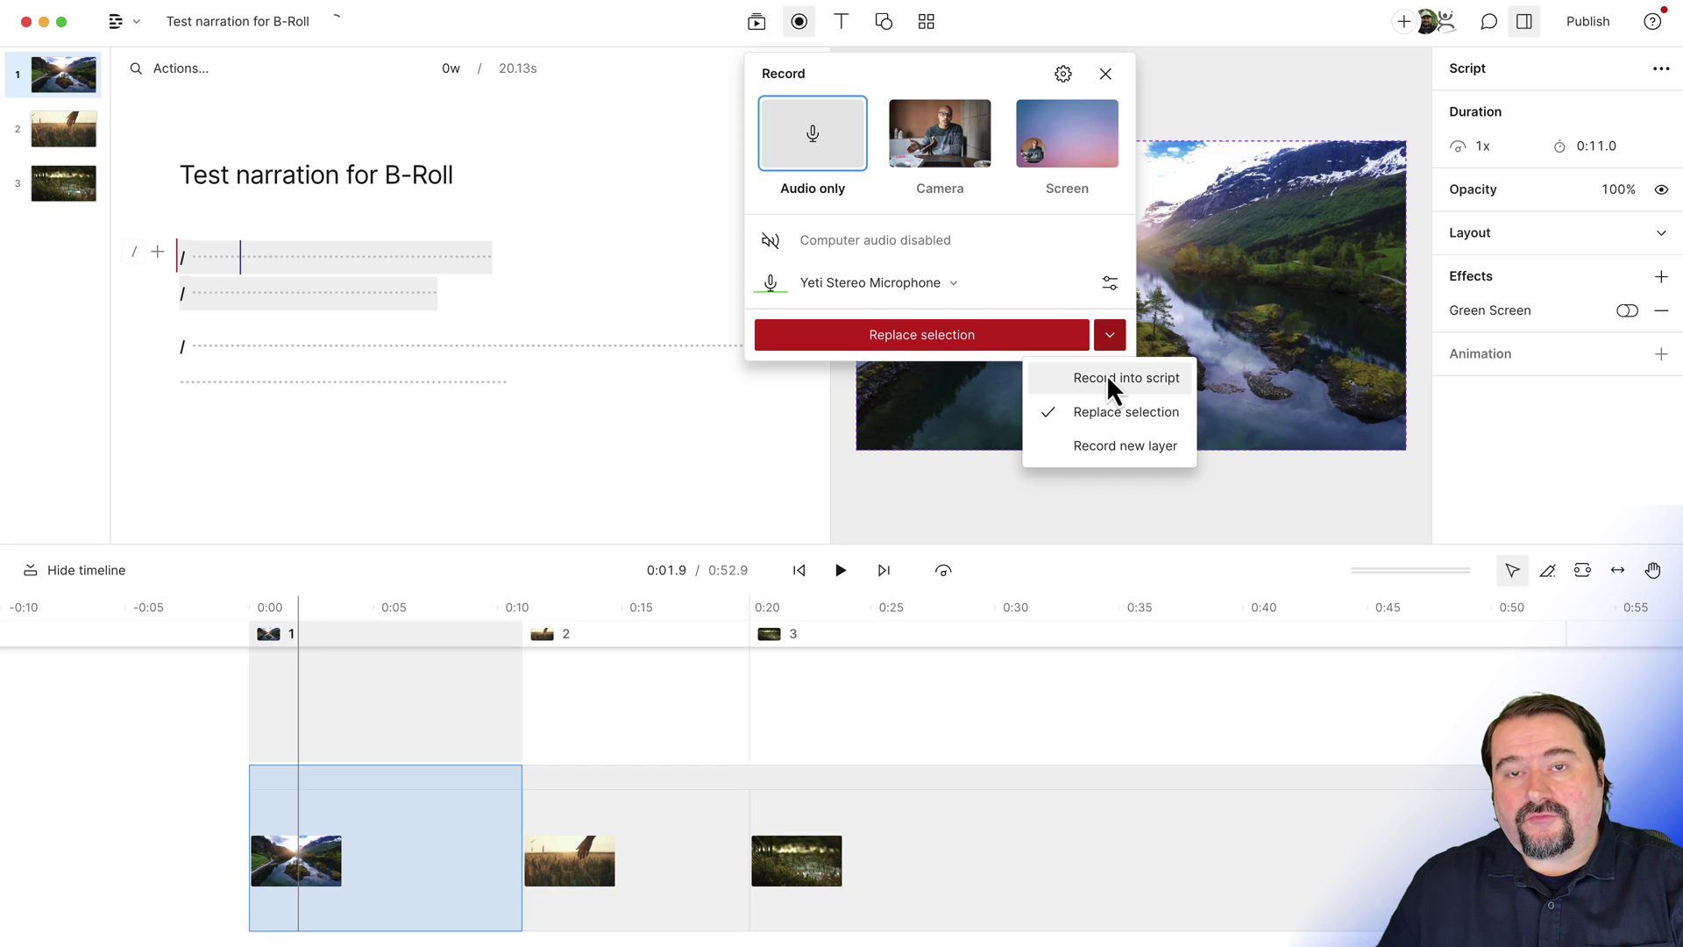
{"action": "left_click", "coordinate": [1098, 445]}
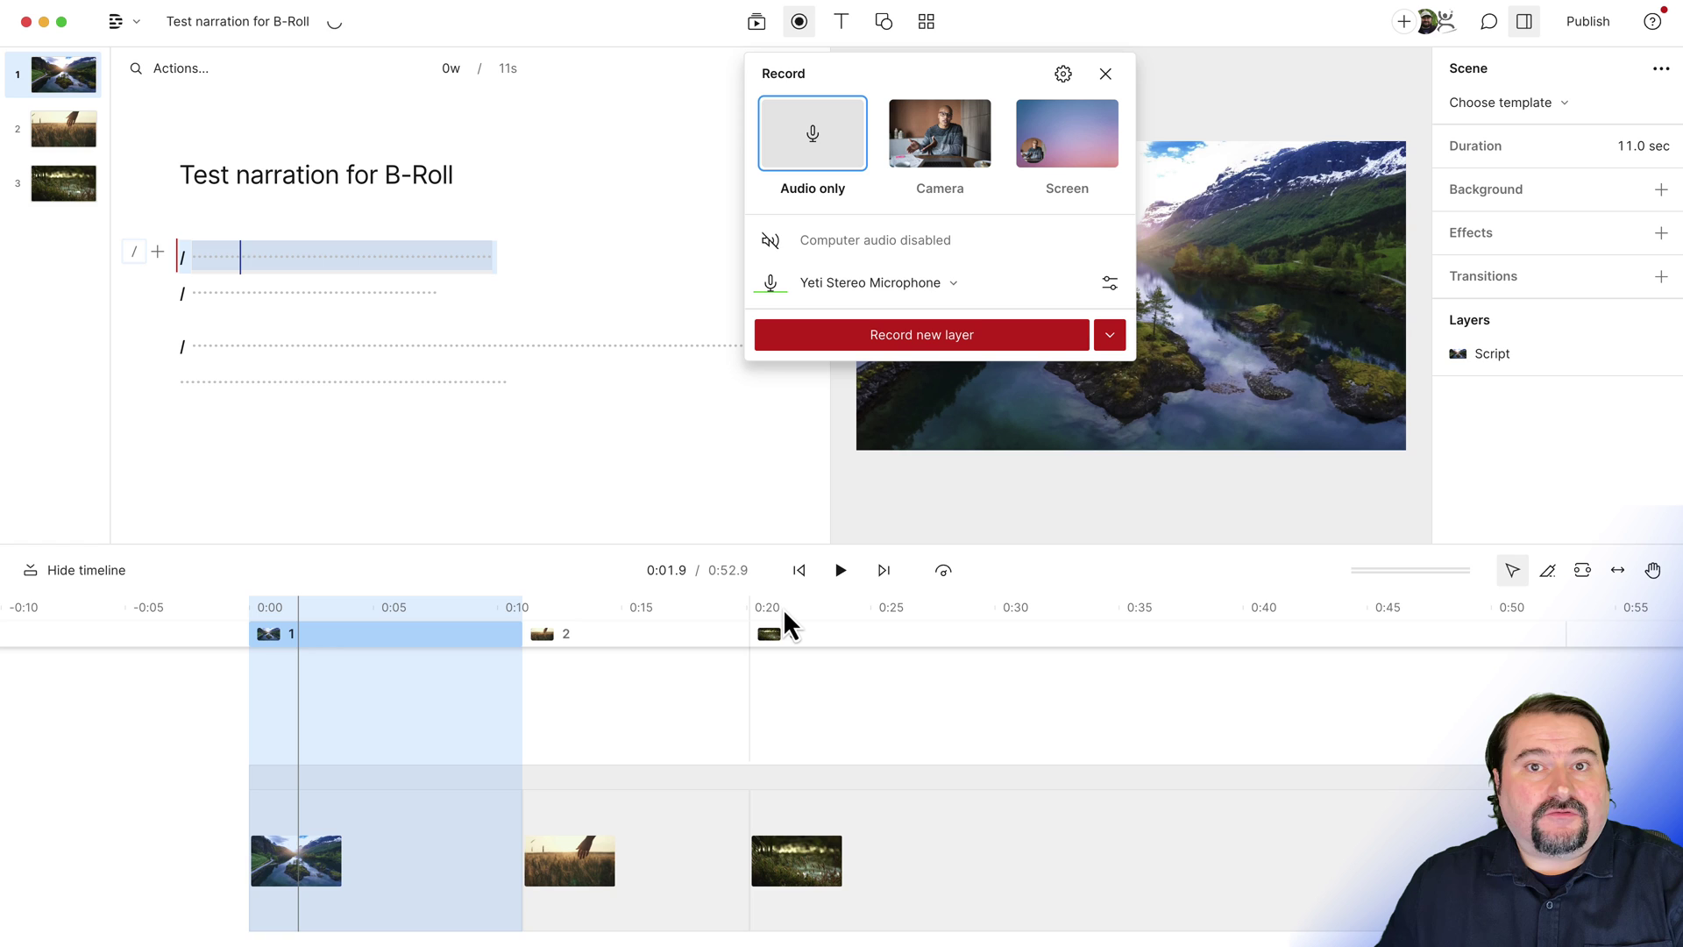
Record a narration onto a new audio layer over the lake clip, then zoom in to inspect it.
{"action": "left_click", "coordinate": [926, 345]}
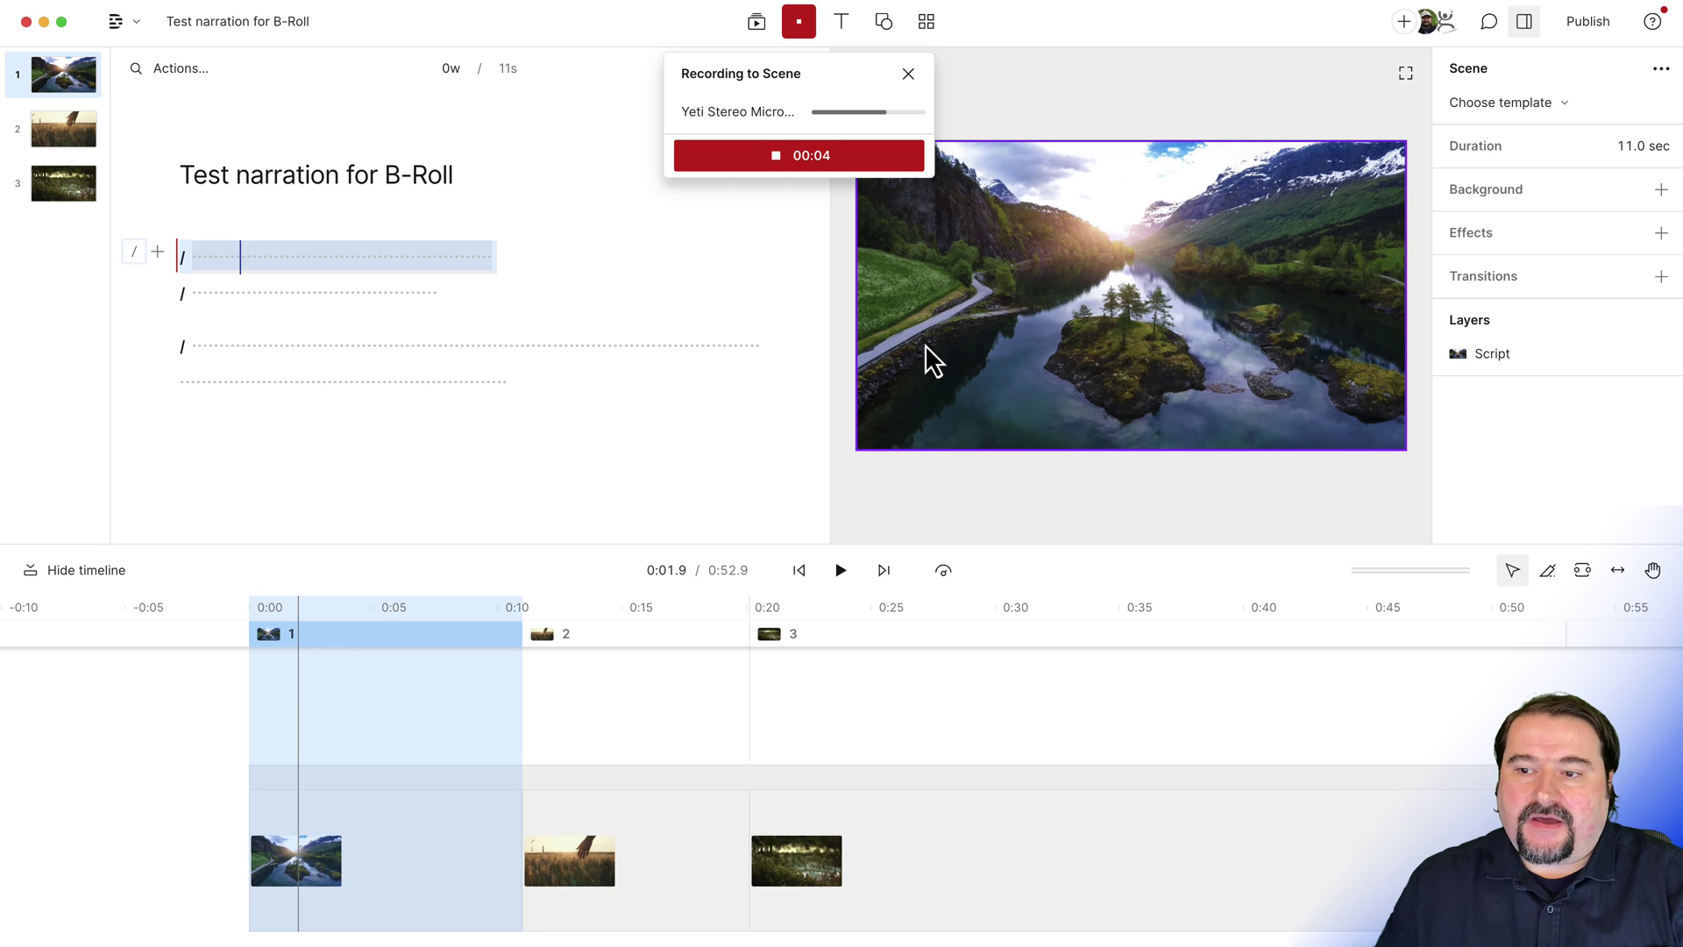
{"action": "left_click", "coordinate": [821, 160]}
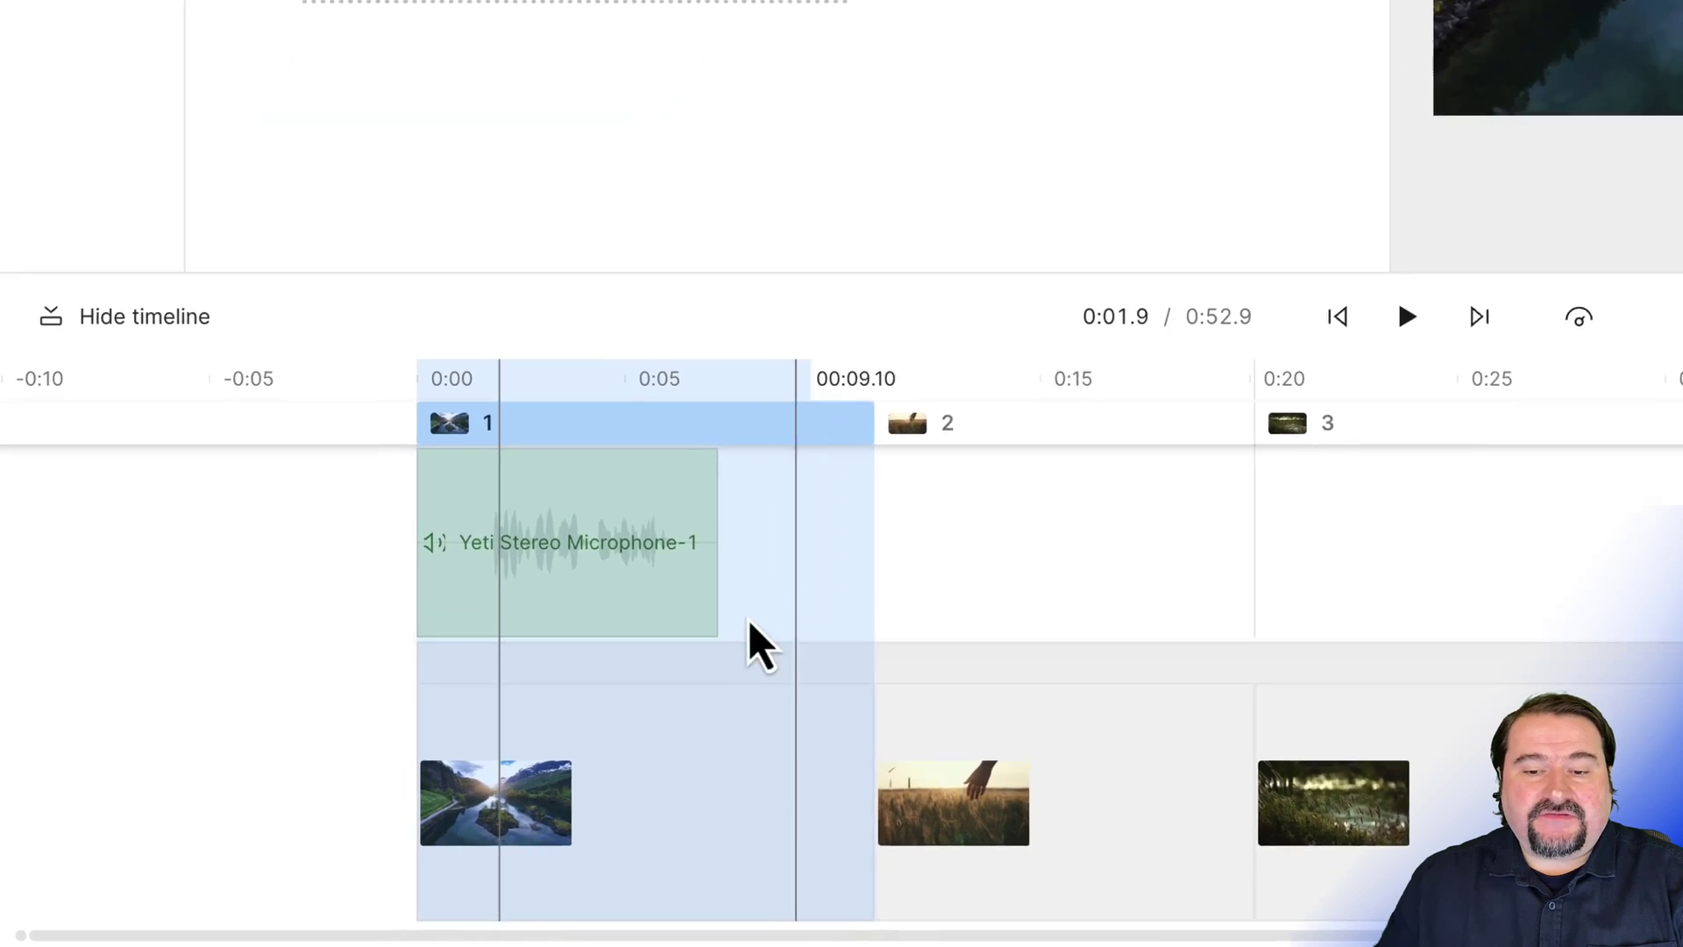
{"action": "scroll", "coordinate": [417, 747], "scroll_direction": "up", "scroll_amount": 2}
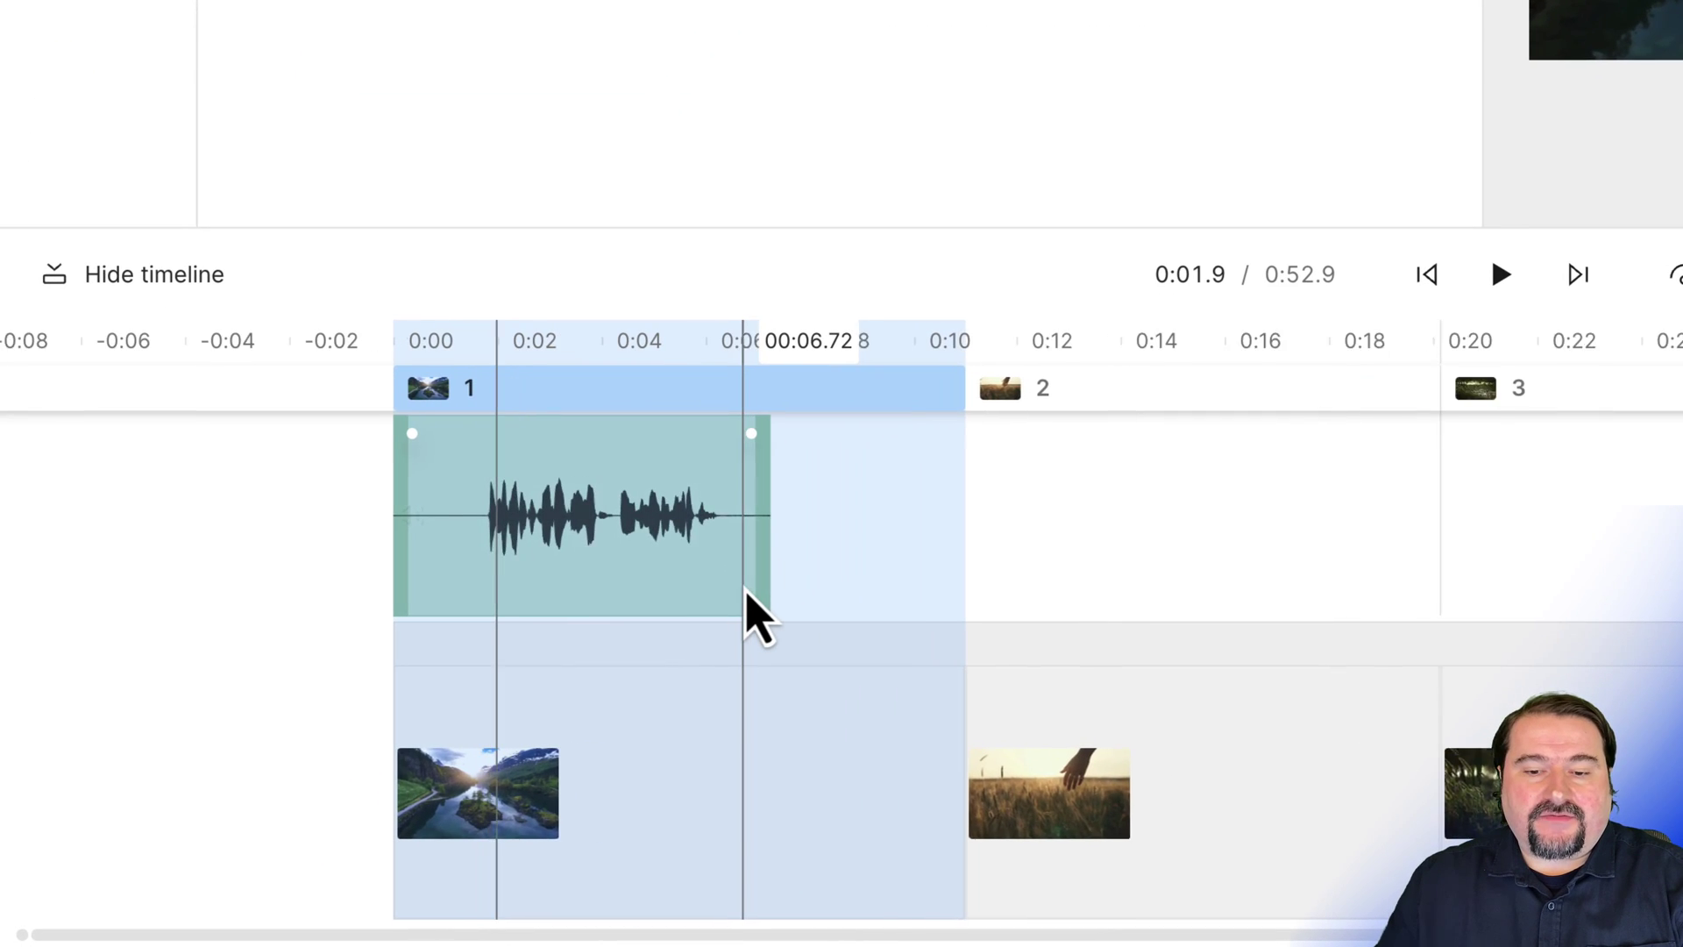
{"action": "scroll", "coordinate": [746, 589], "scroll_direction": "up", "scroll_amount": 2}
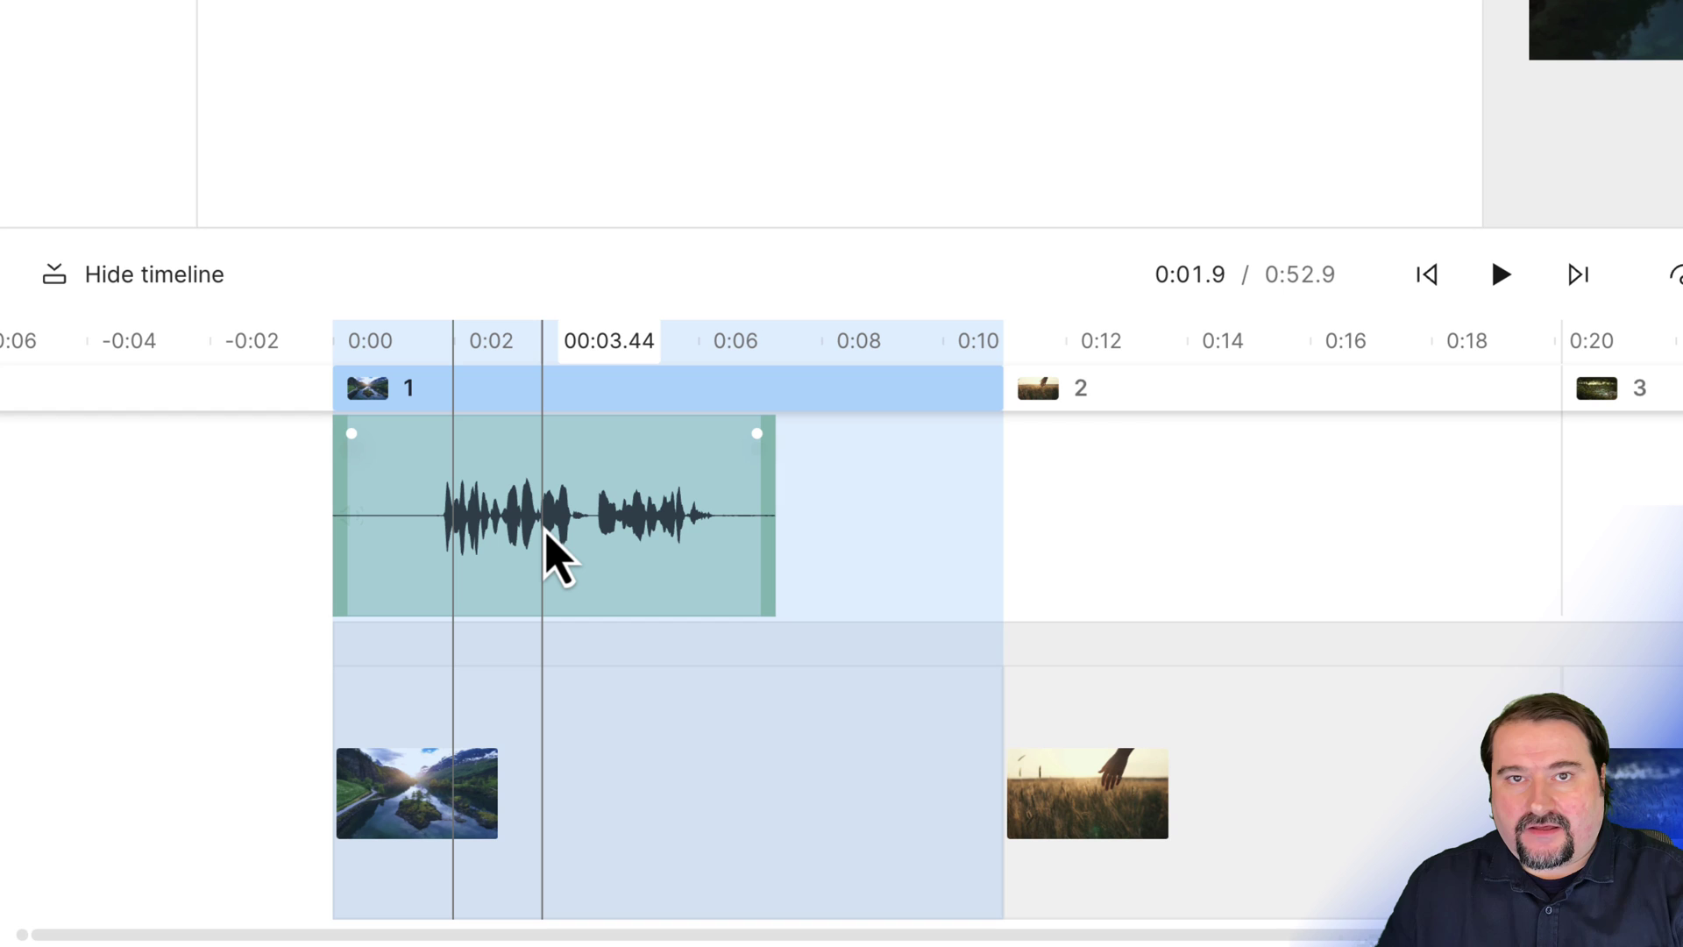
{"action": "left_click", "coordinate": [552, 737]}
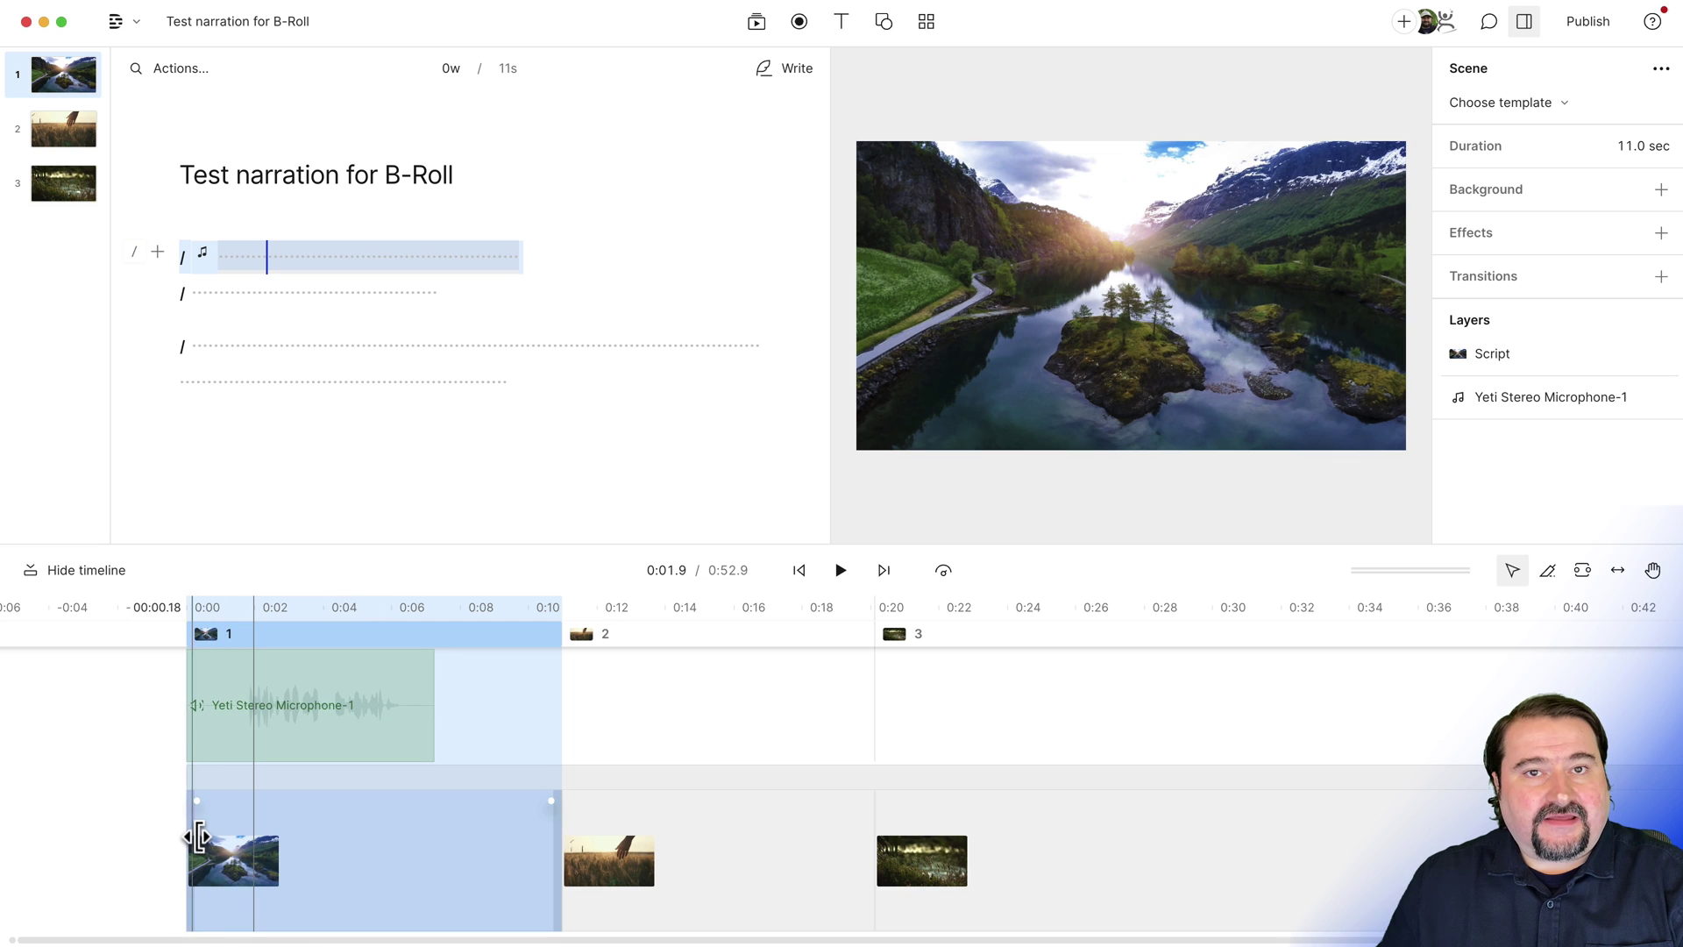
Include the narration clip's transcript in the script, then delete the narration audio clip.
{"action": "right_click", "coordinate": [279, 721]}
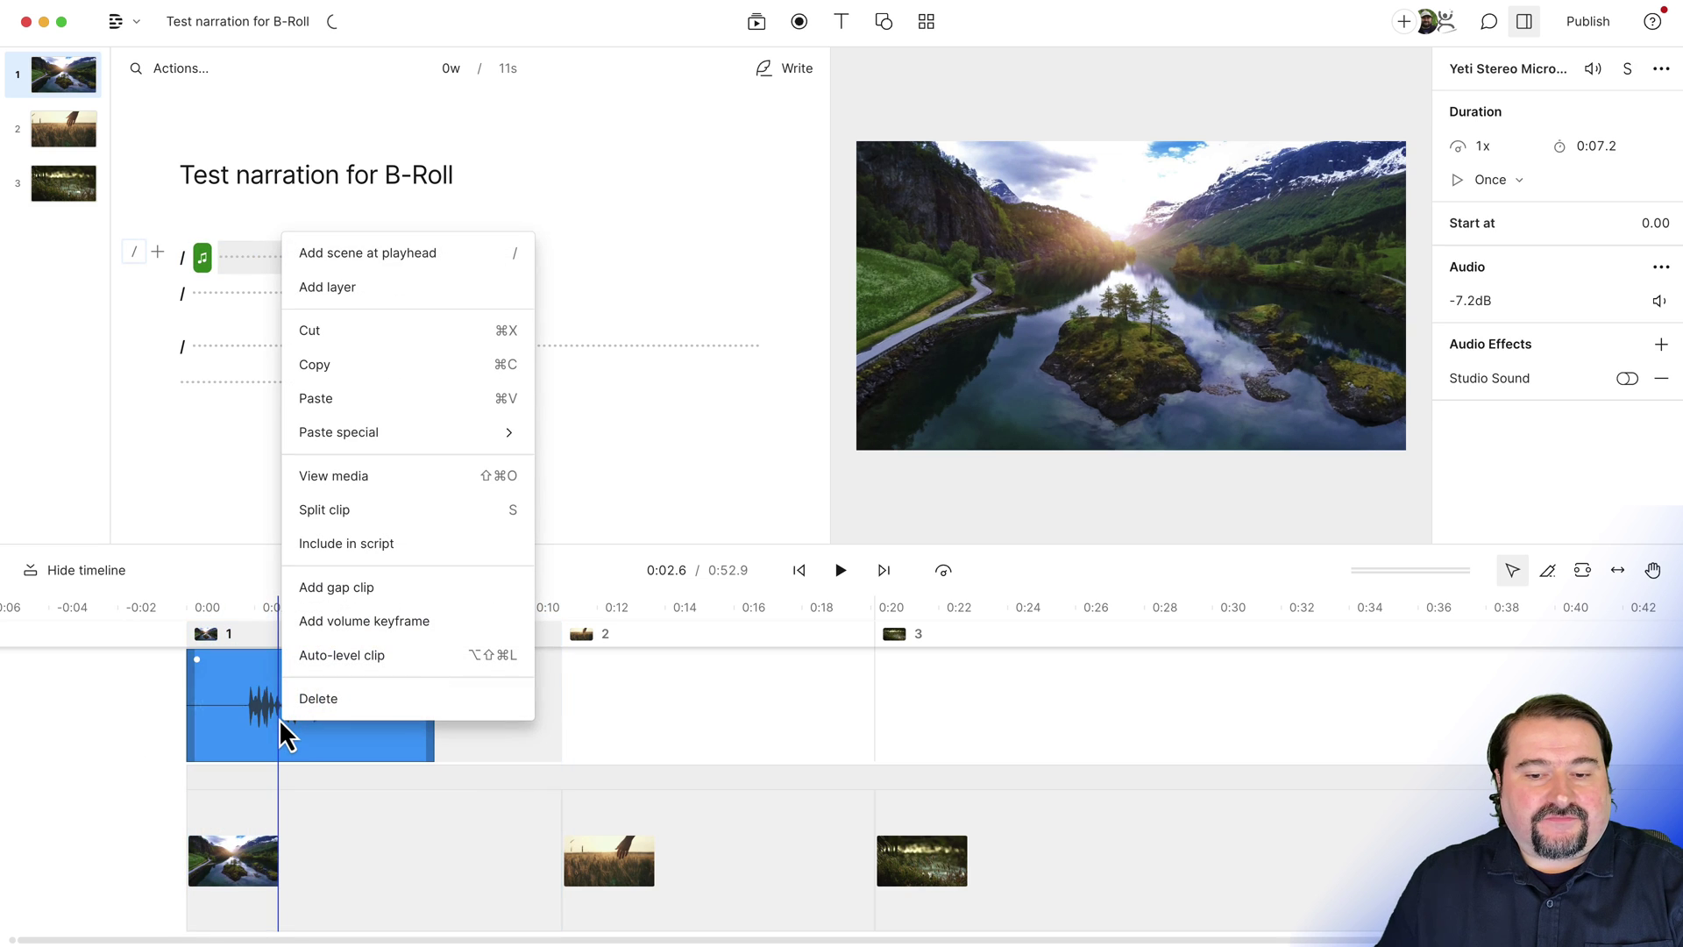
{"action": "left_click", "coordinate": [338, 543]}
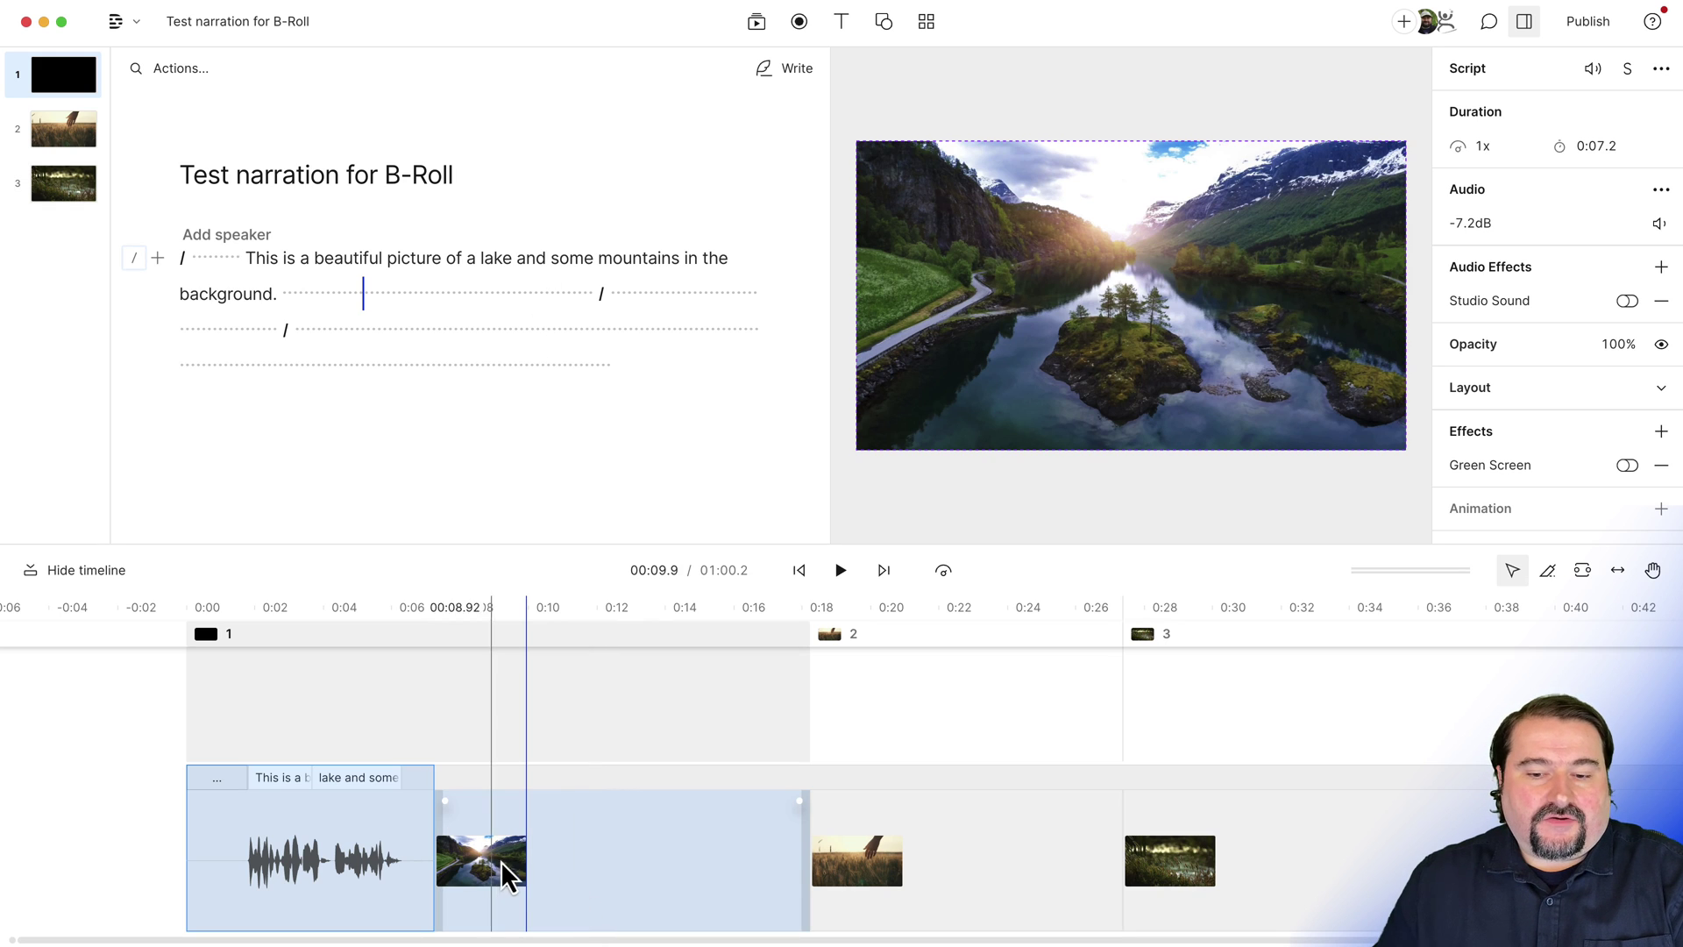
{"action": "left_click", "coordinate": [298, 707]}
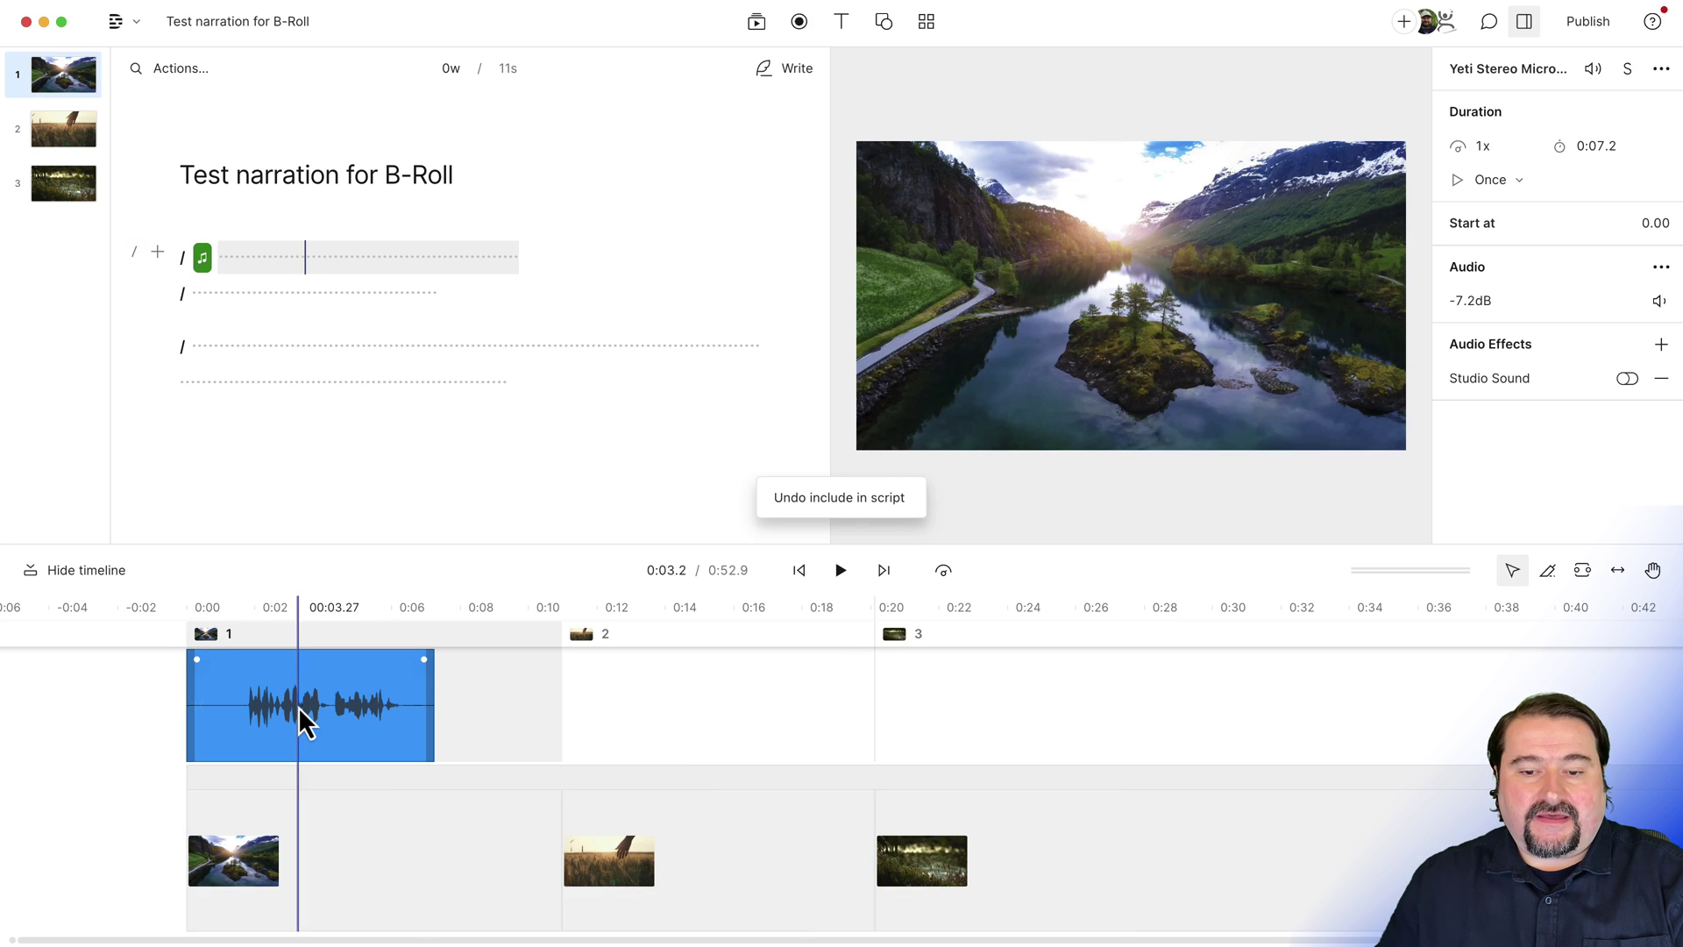
{"action": "key", "text": "Delete"}
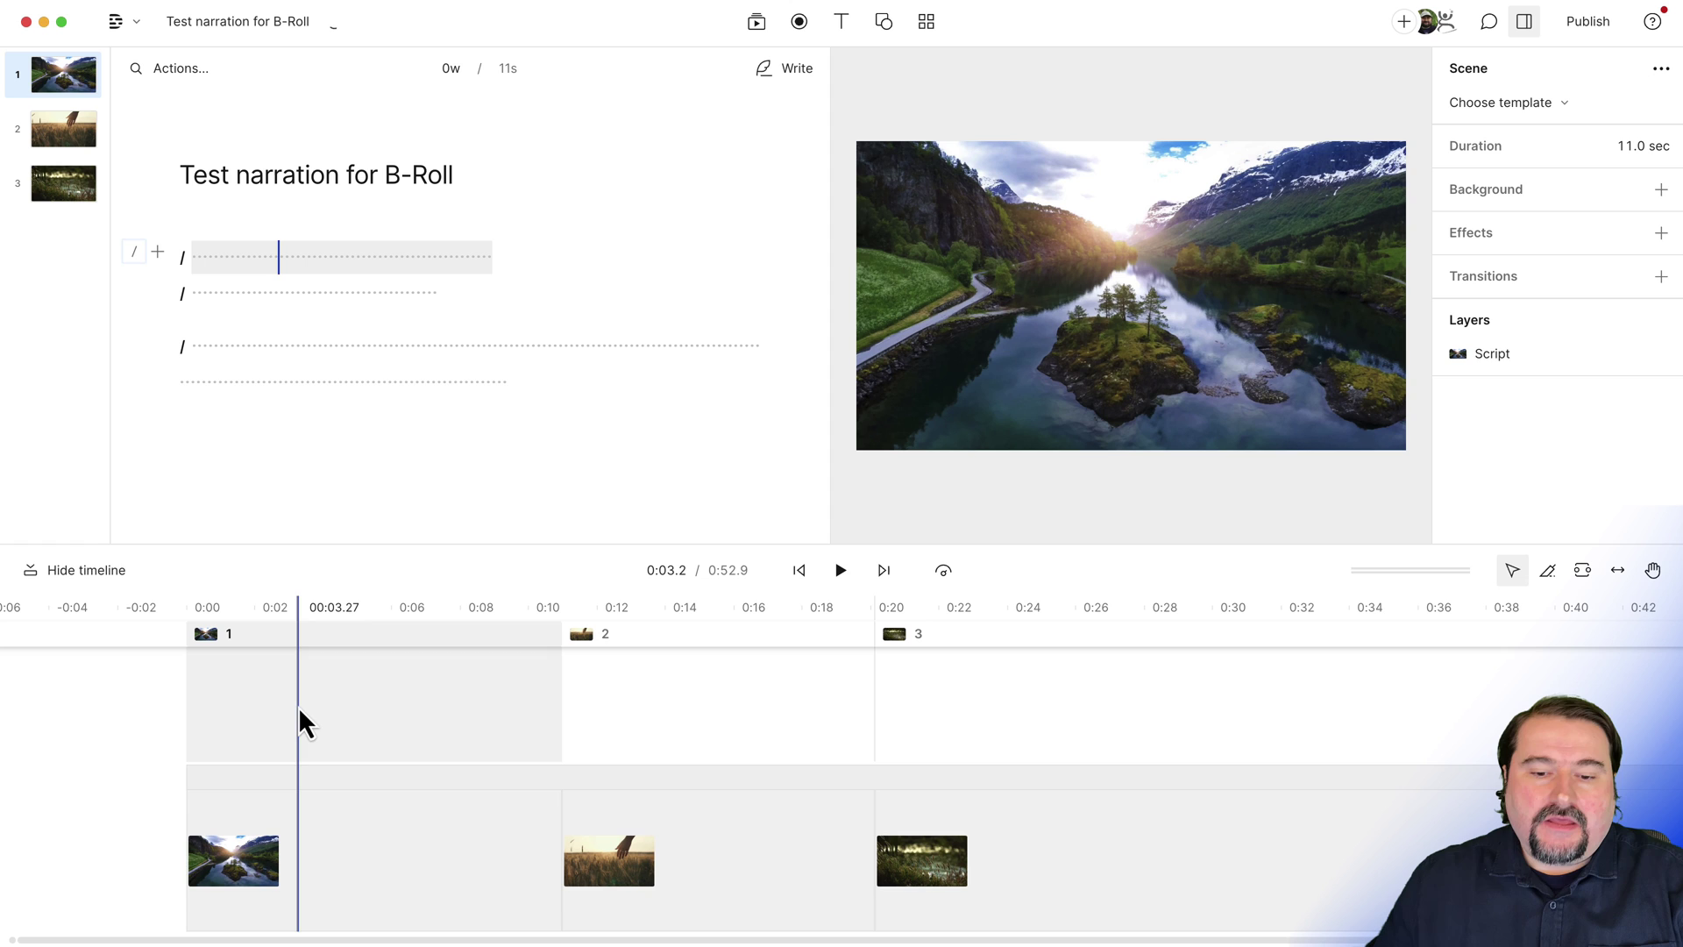
{"action": "left_click", "coordinate": [293, 868]}
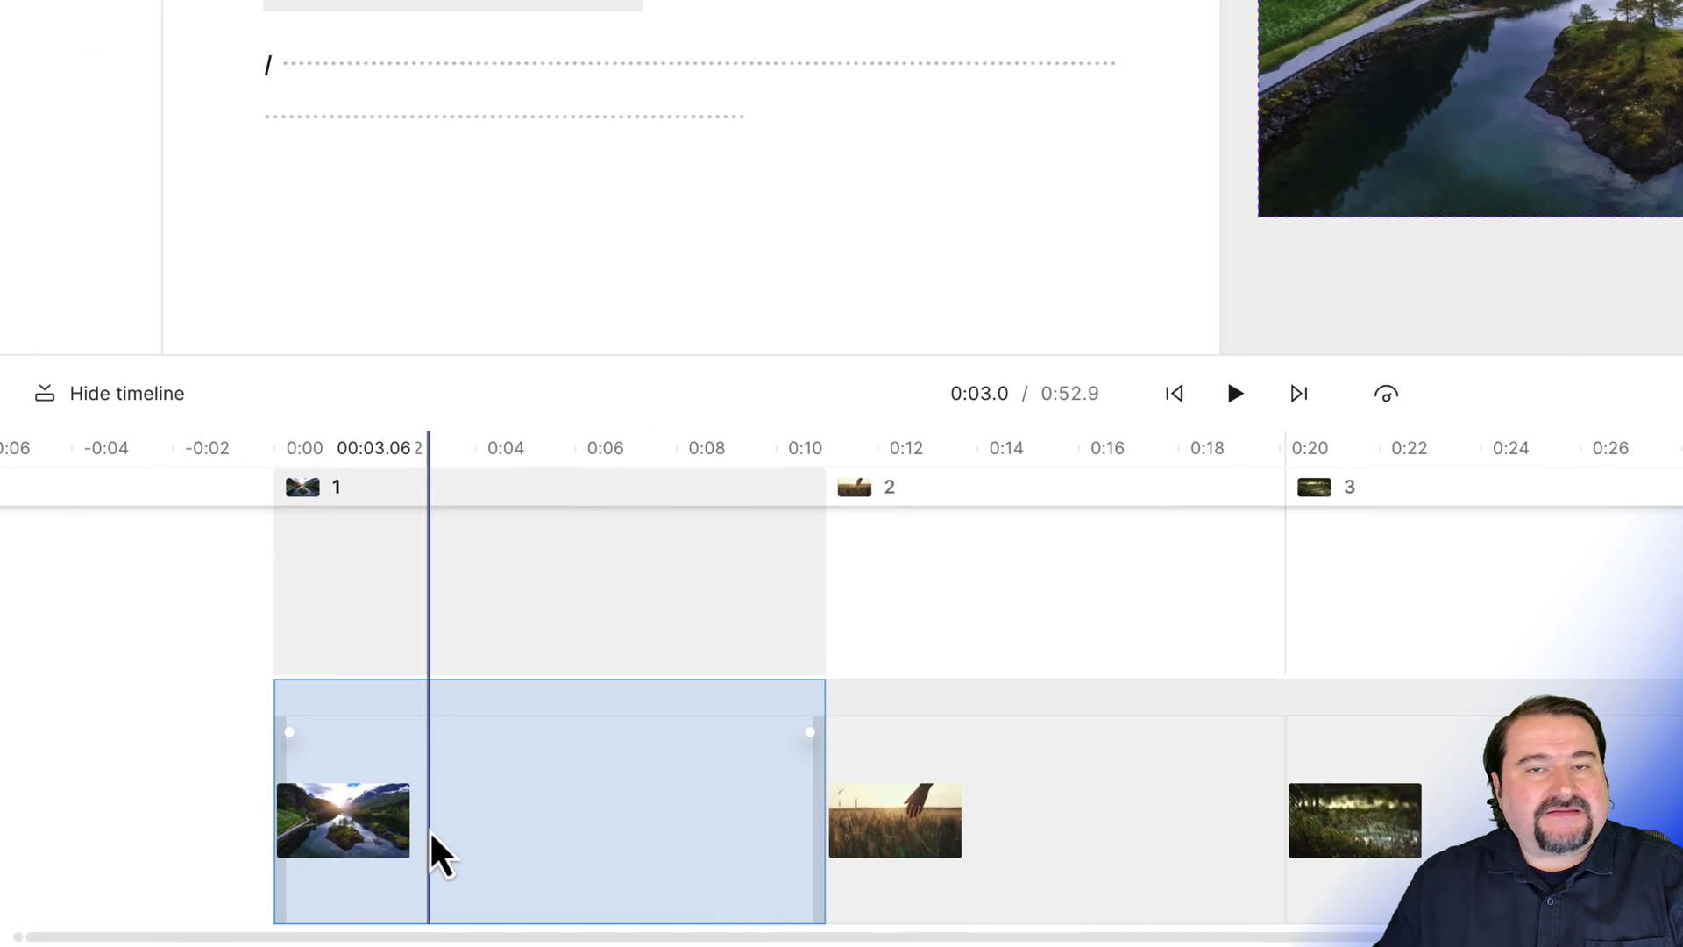
{"action": "right_click", "coordinate": [456, 820]}
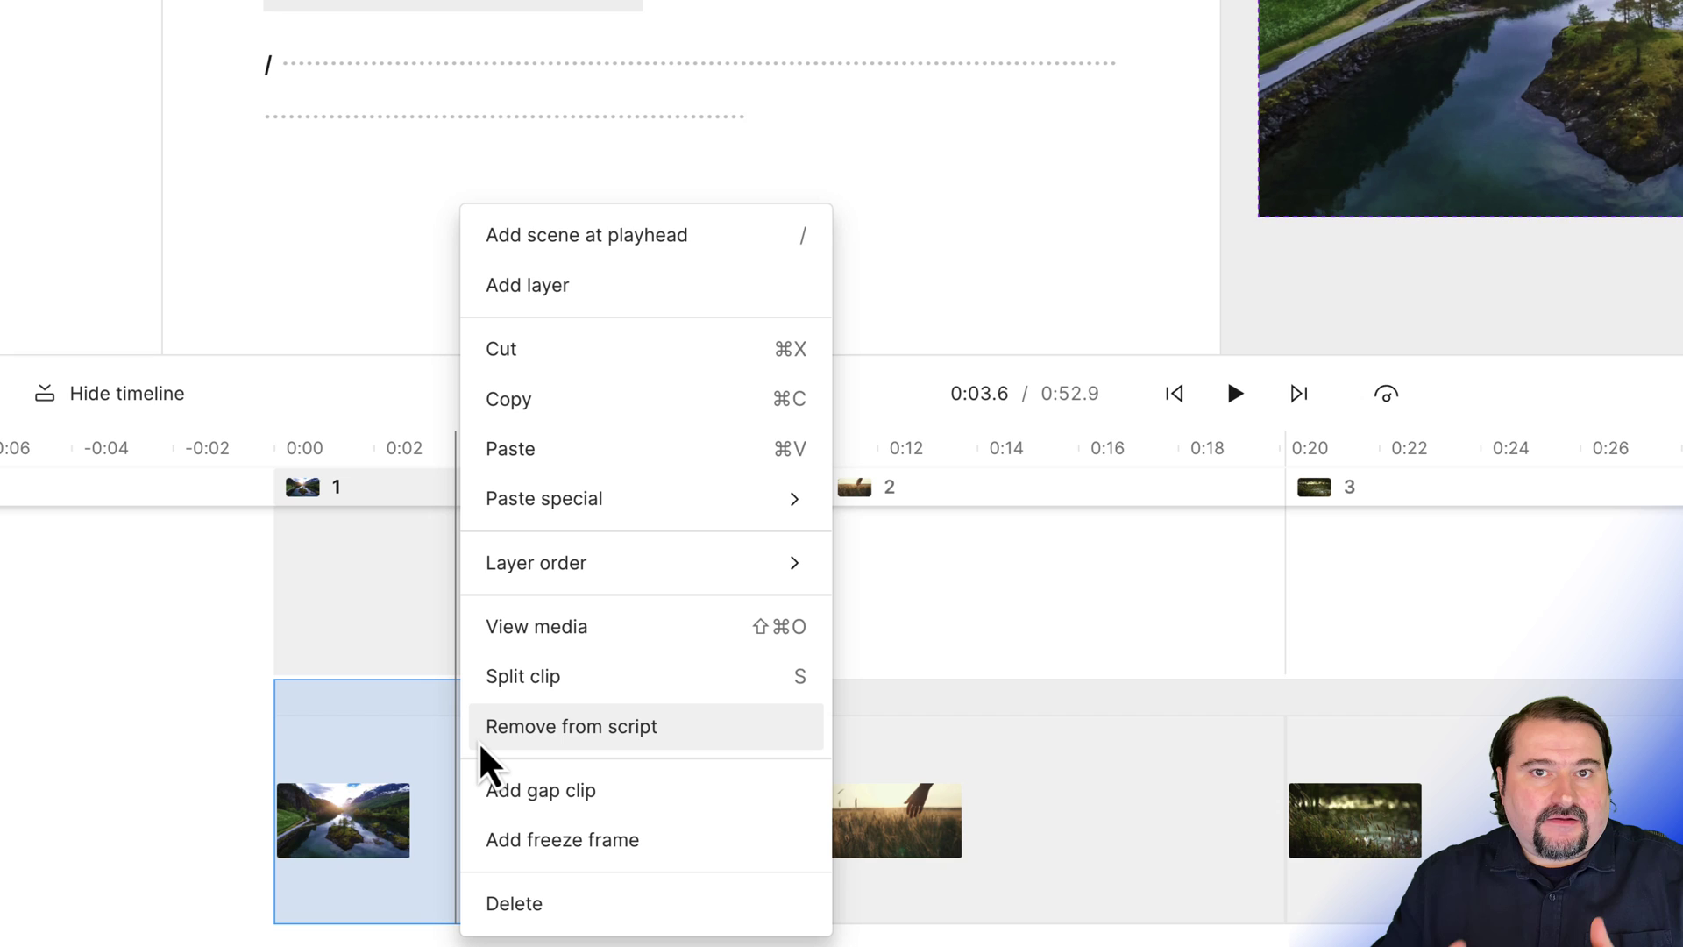
{"action": "left_click", "coordinate": [594, 743]}
{"action": "left_click", "coordinate": [552, 590]}
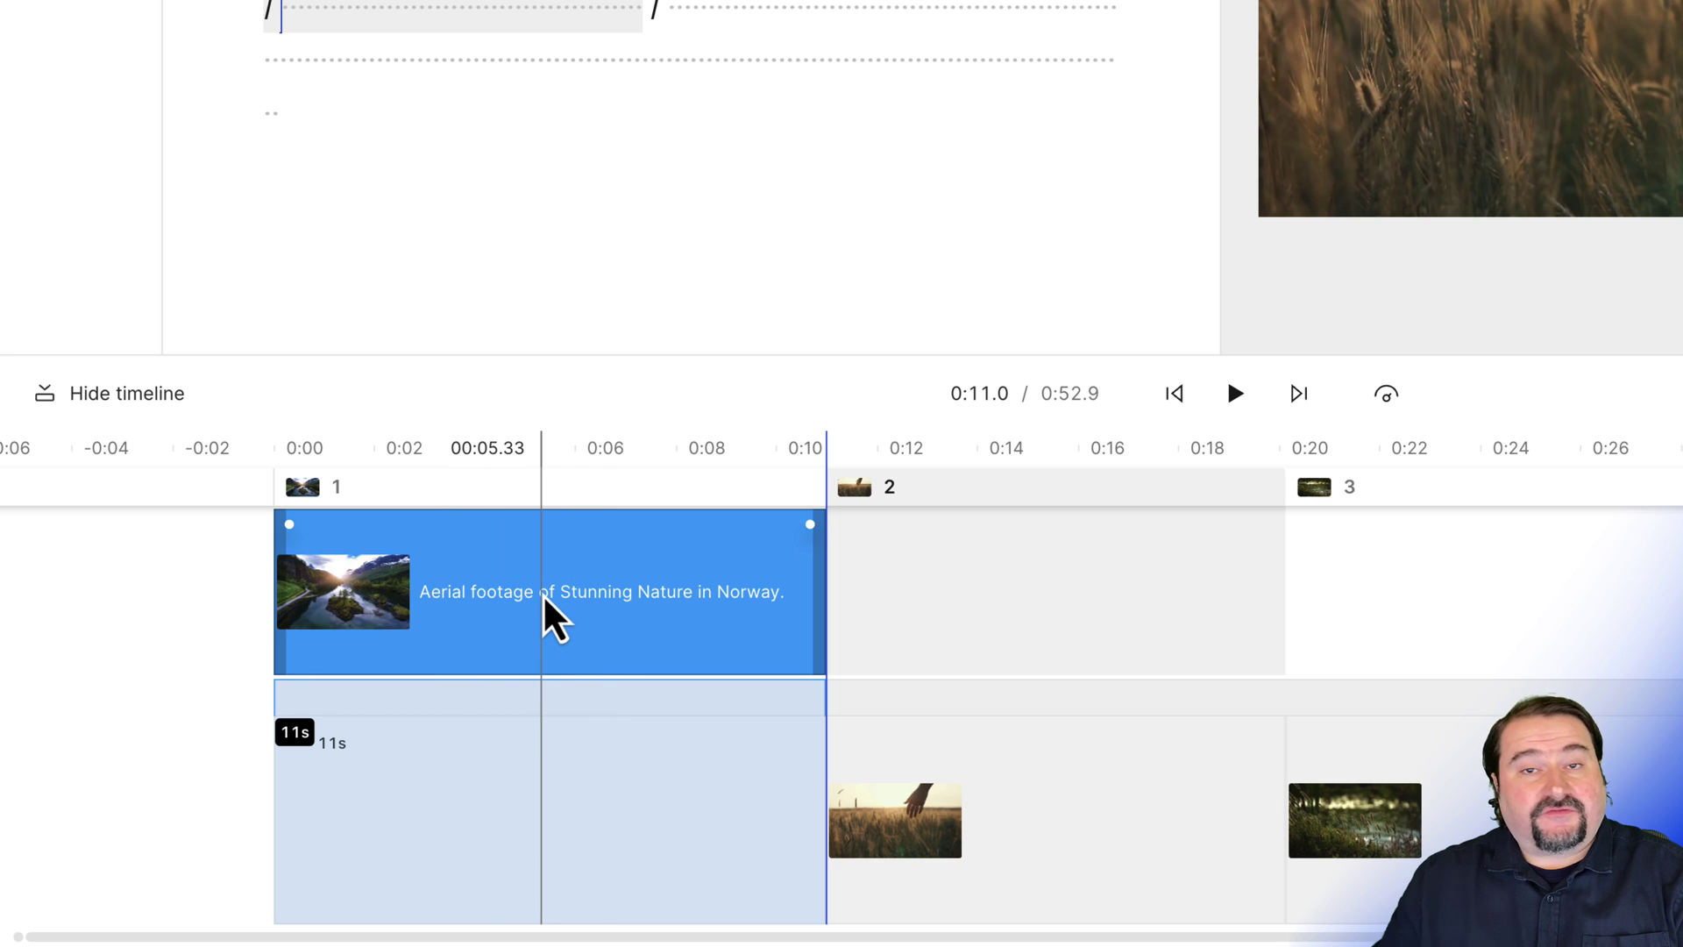
{"action": "left_click", "coordinate": [505, 877]}
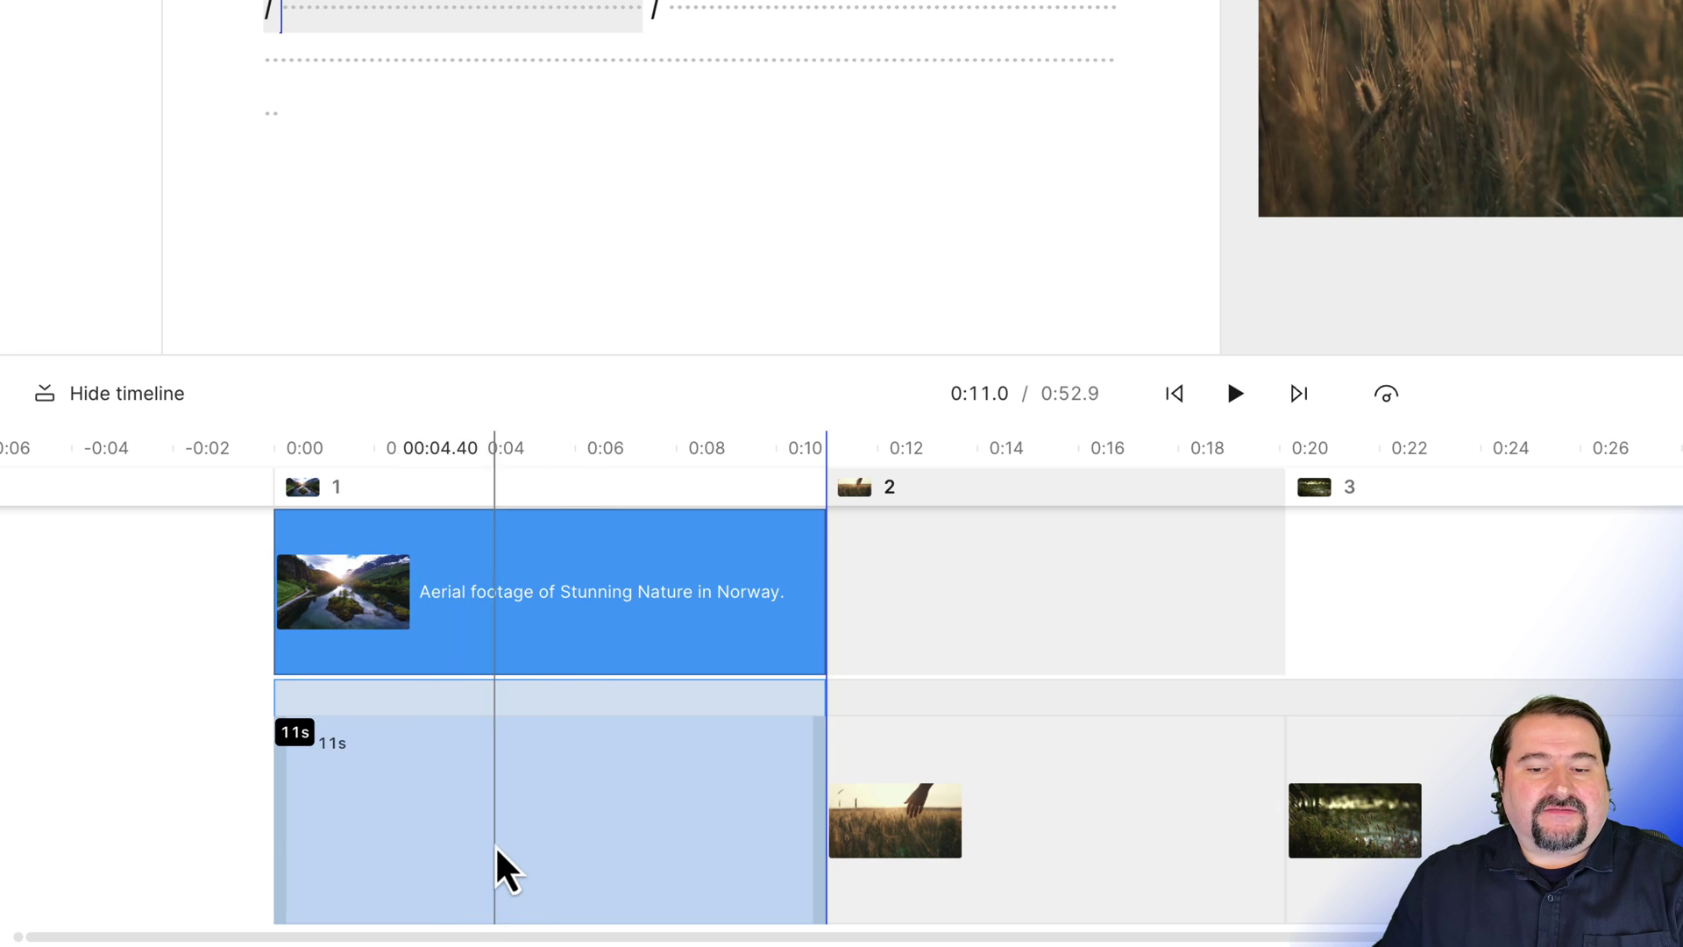
{"action": "left_click", "coordinate": [497, 849]}
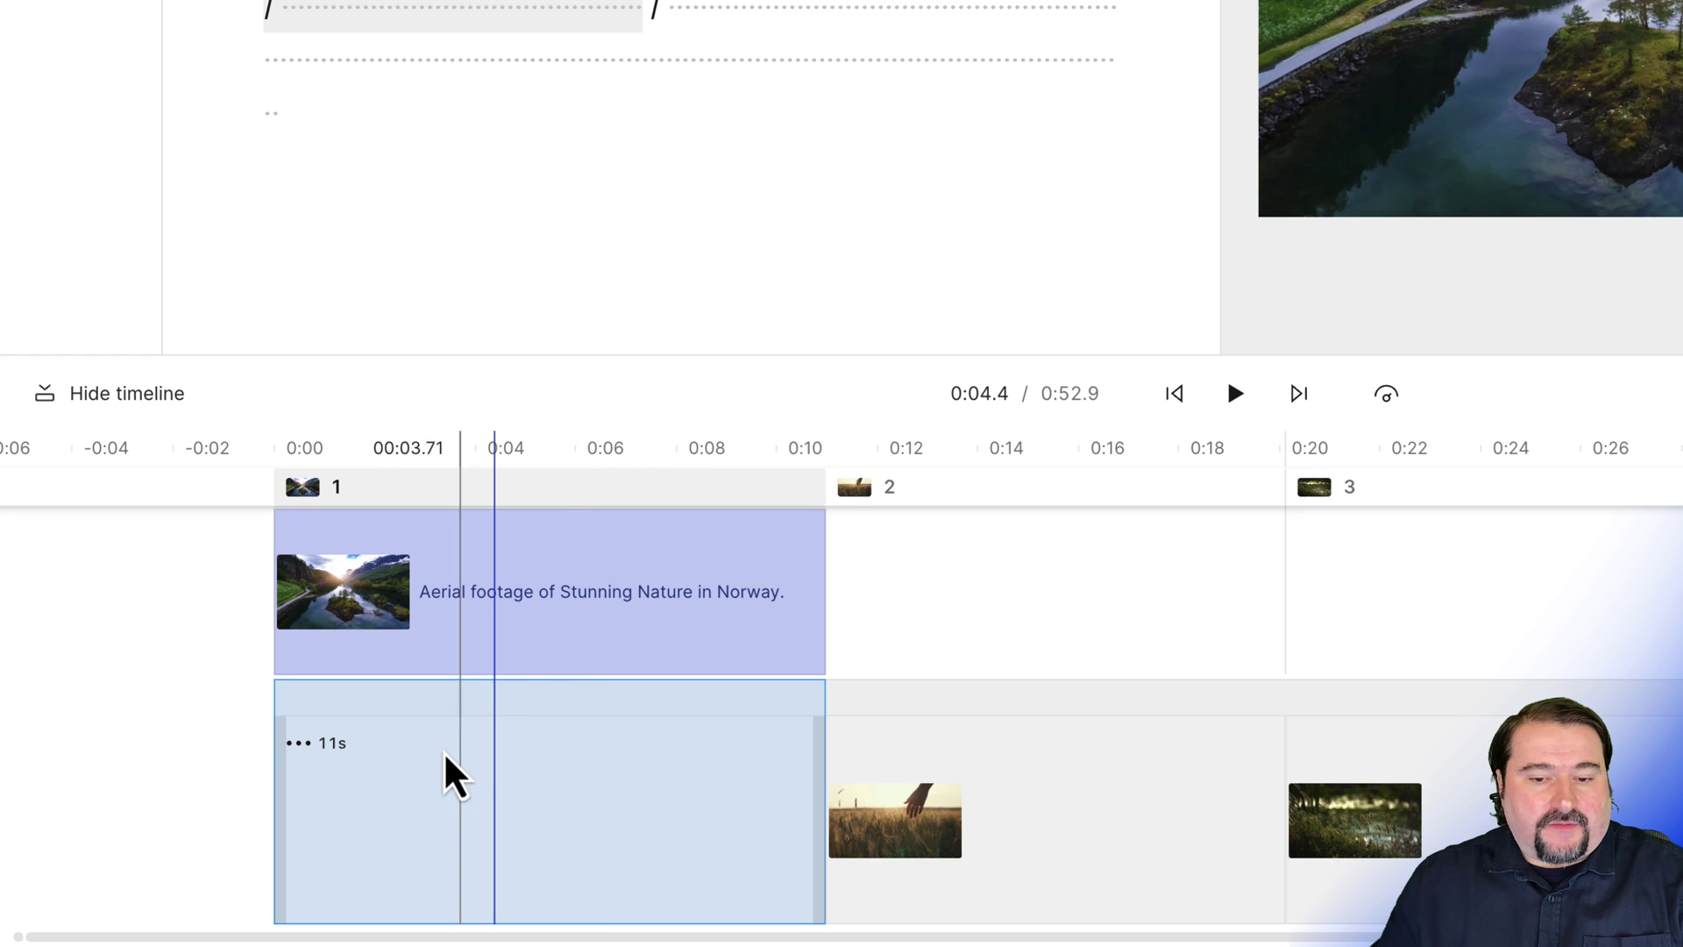
{"action": "left_click", "coordinate": [338, 801]}
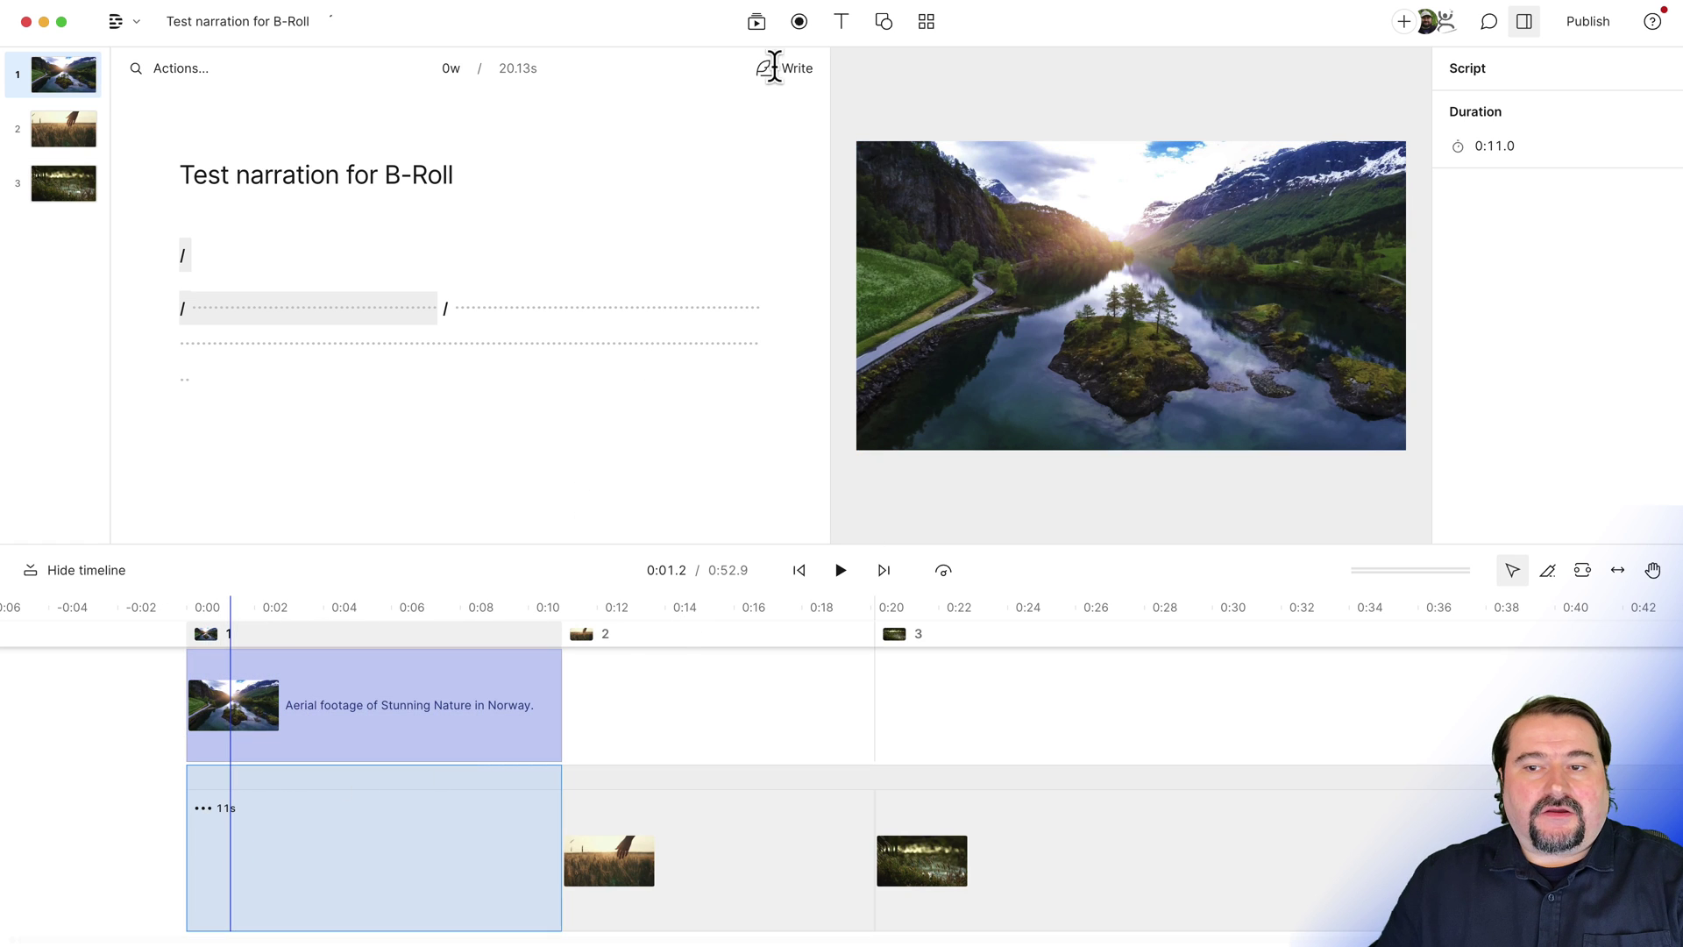
Switch the recording mode to Record into script and start an audio-only narration for scene 1.
{"action": "left_click", "coordinate": [797, 25]}
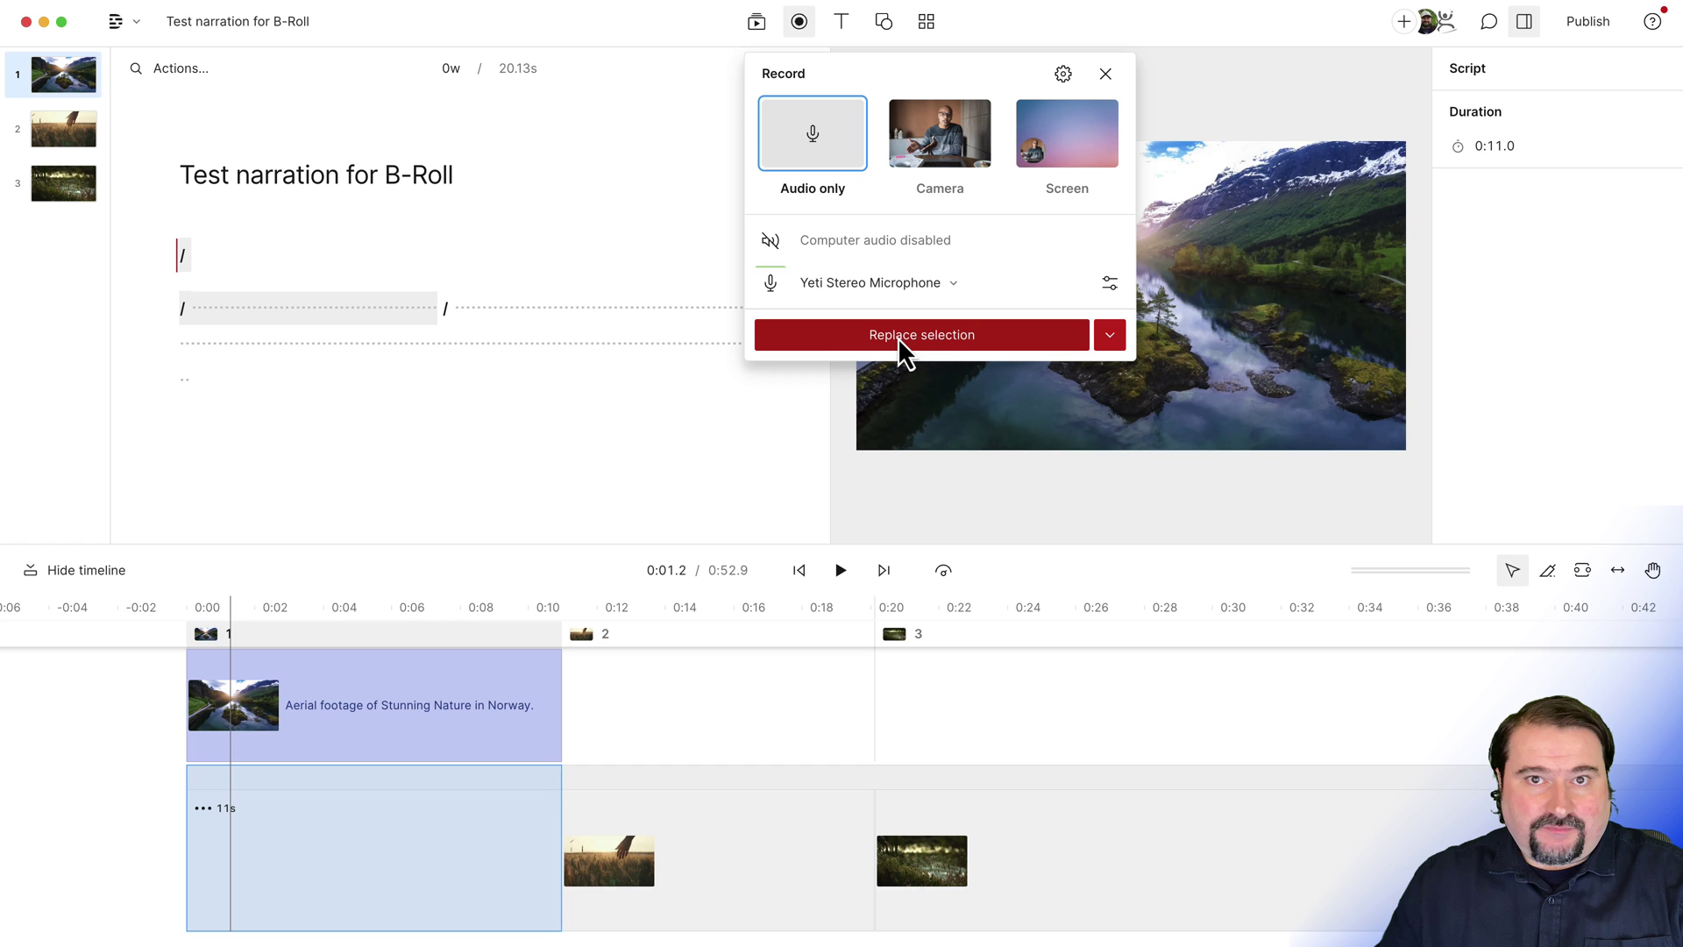
{"action": "left_click", "coordinate": [1111, 337]}
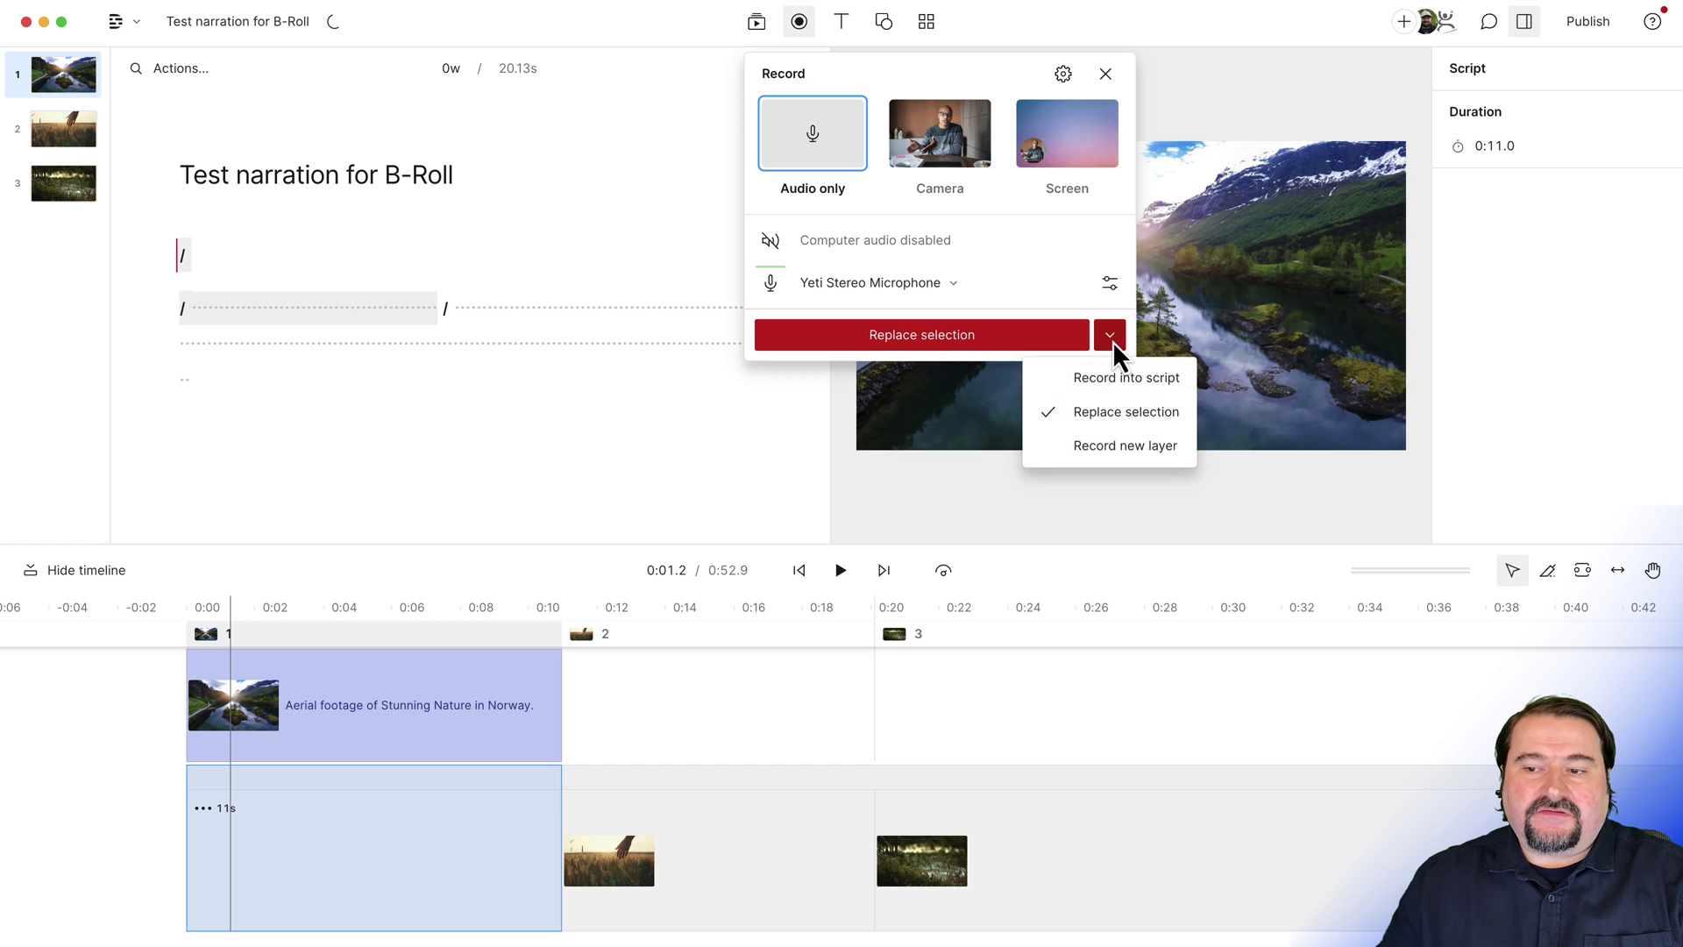
{"action": "left_click", "coordinate": [1144, 381]}
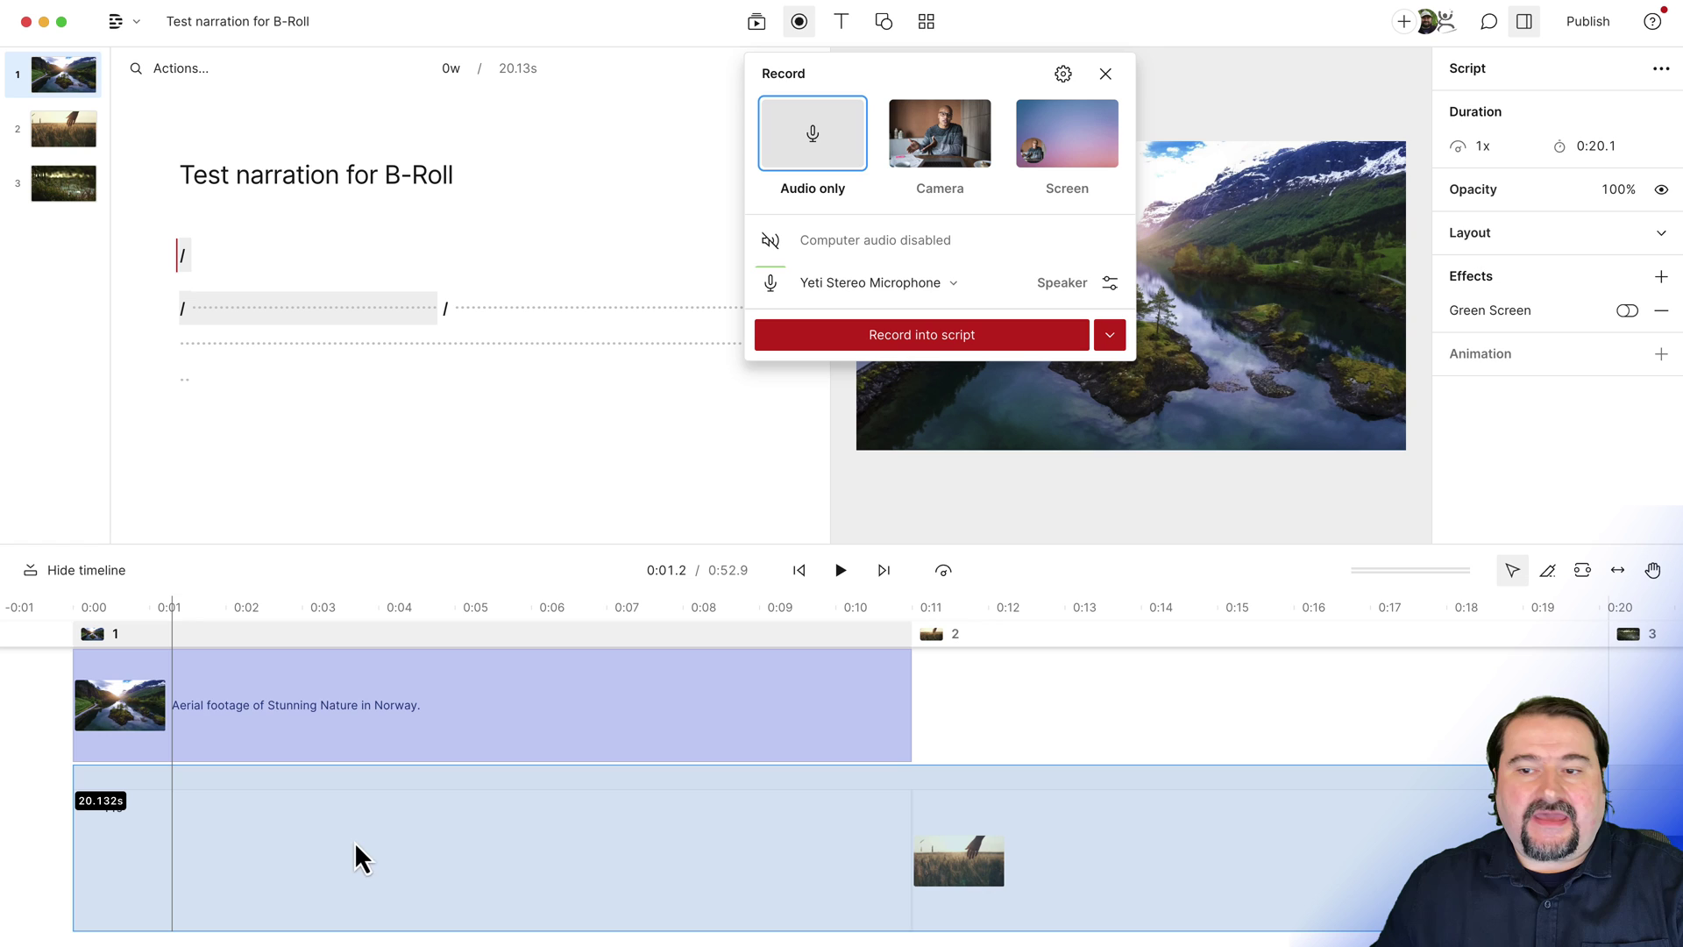
{"action": "left_click", "coordinate": [913, 338]}
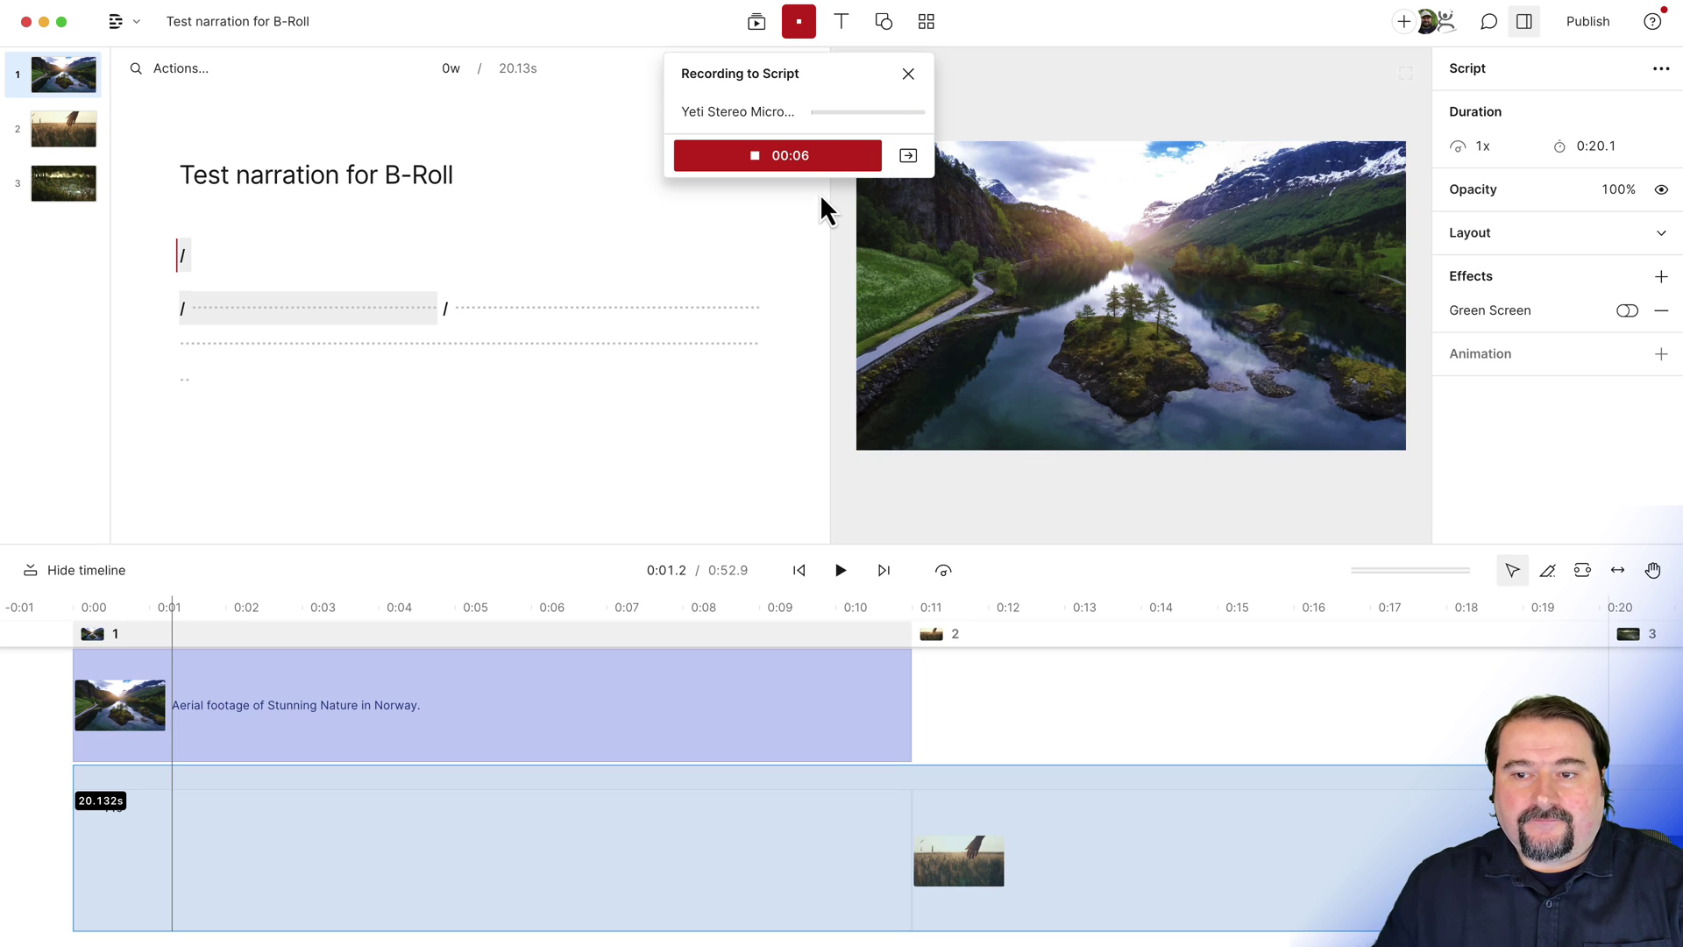
Stop the recording, keeping the narration about the lake, island and mountains in scene 1's script.
{"action": "left_click", "coordinate": [818, 165]}
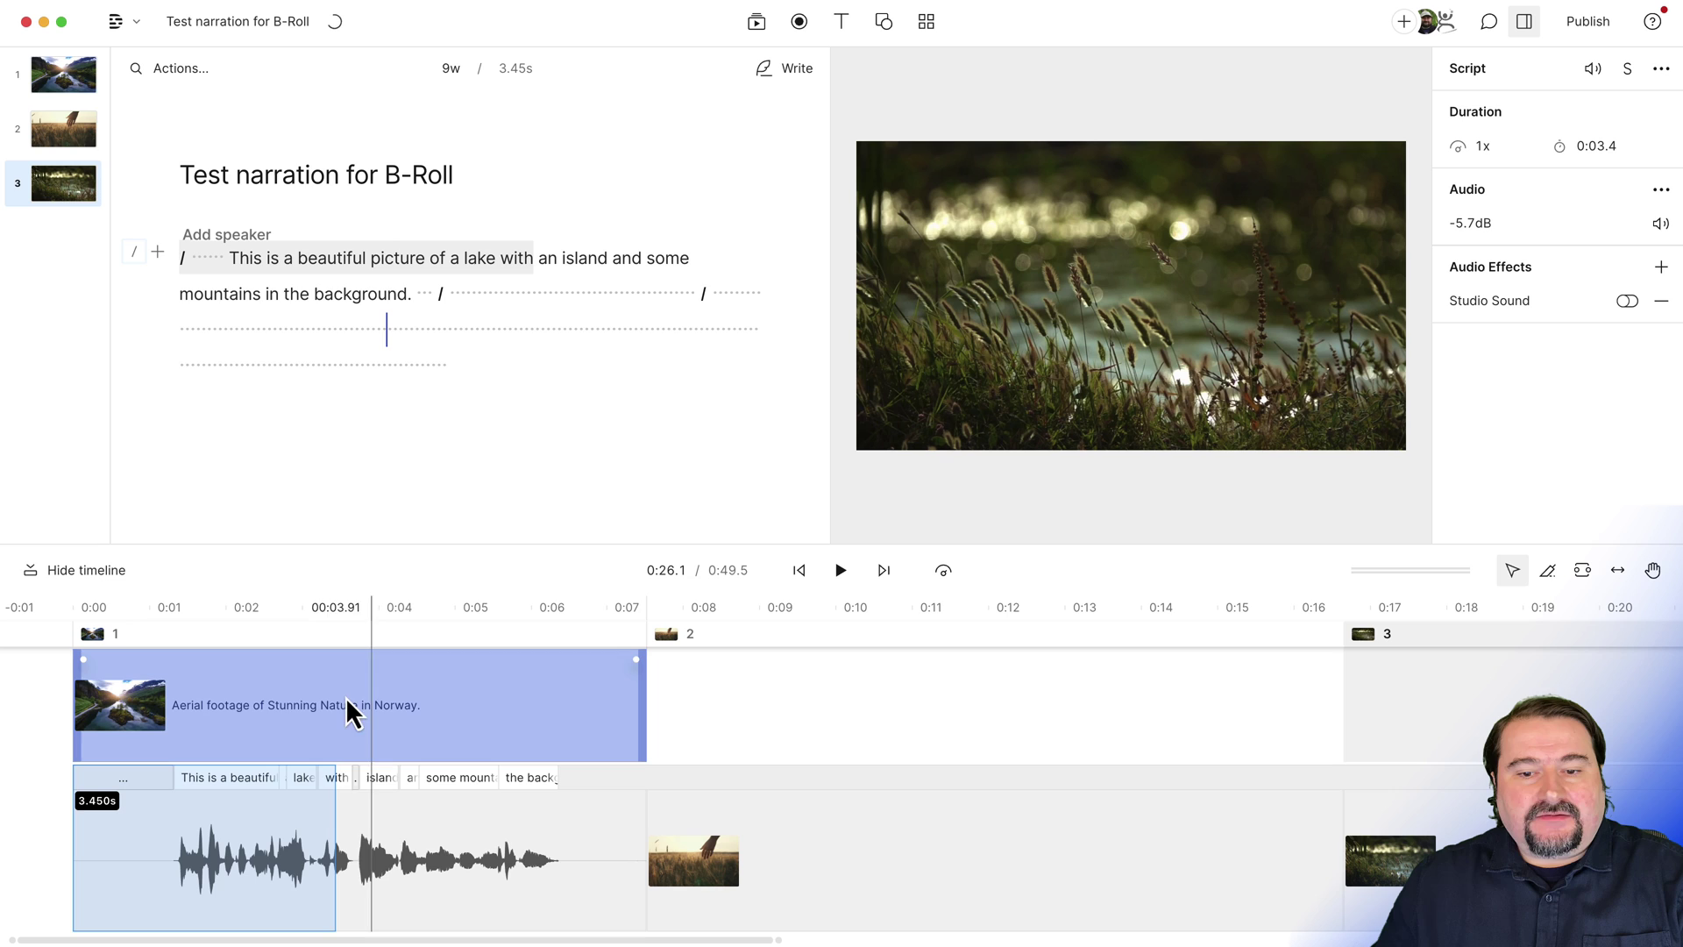
{"action": "left_click", "coordinate": [324, 629]}
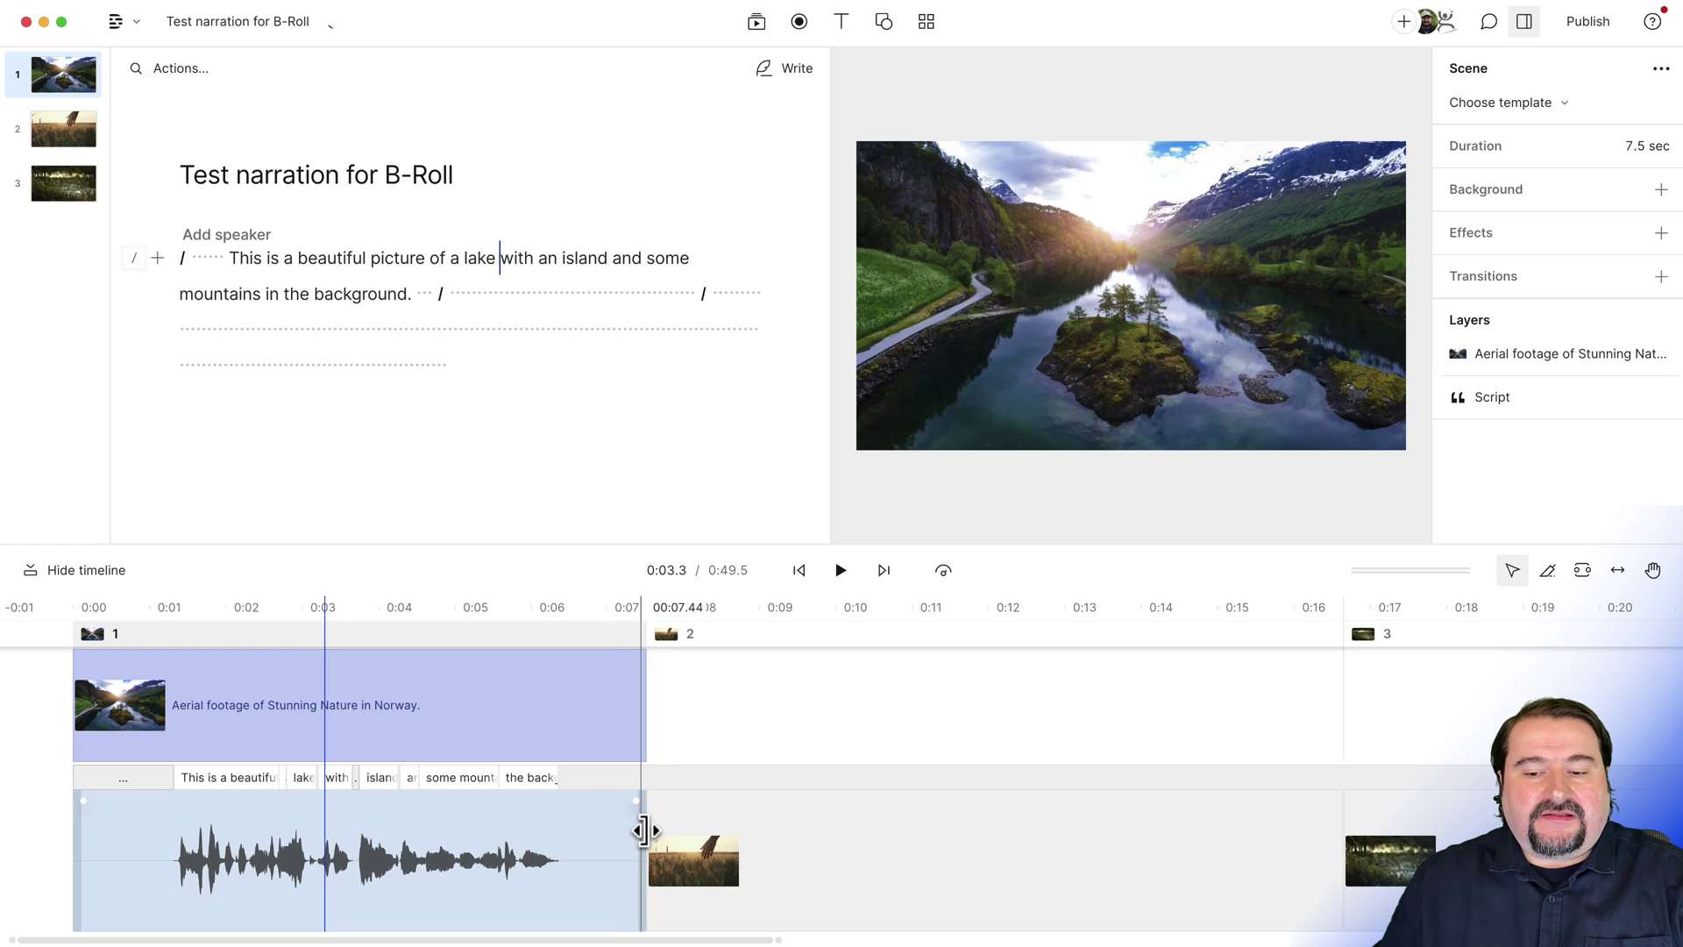
{"action": "left_click", "coordinate": [644, 831]}
{"action": "left_click", "coordinate": [661, 840]}
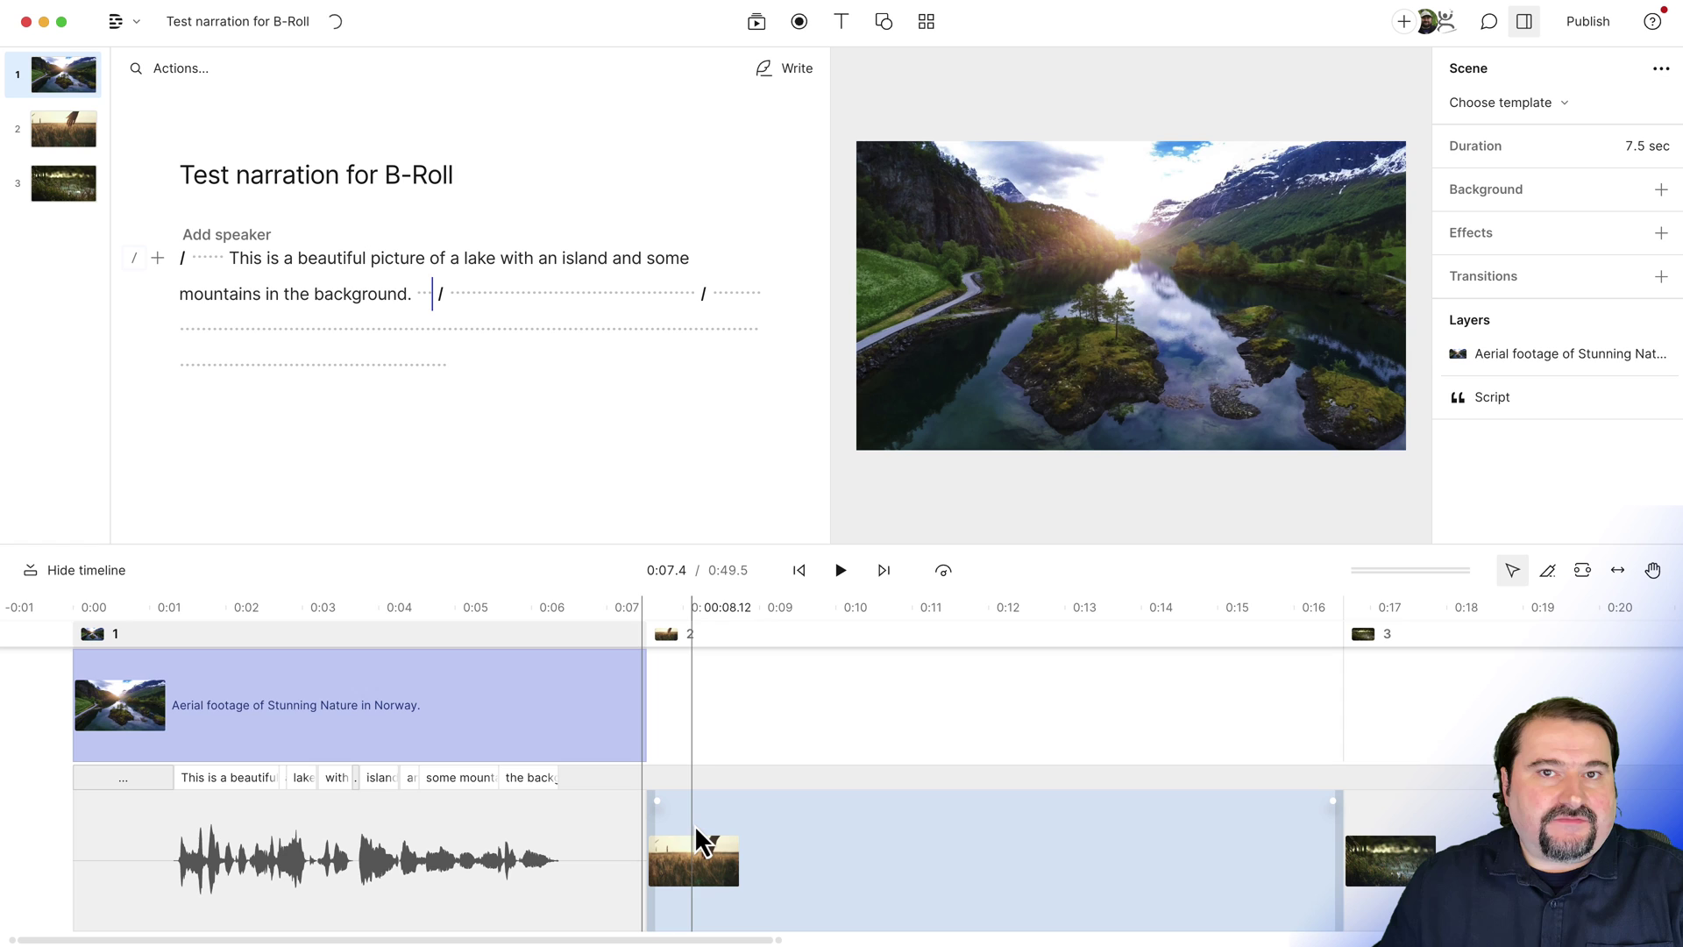
{"action": "left_click", "coordinate": [648, 824]}
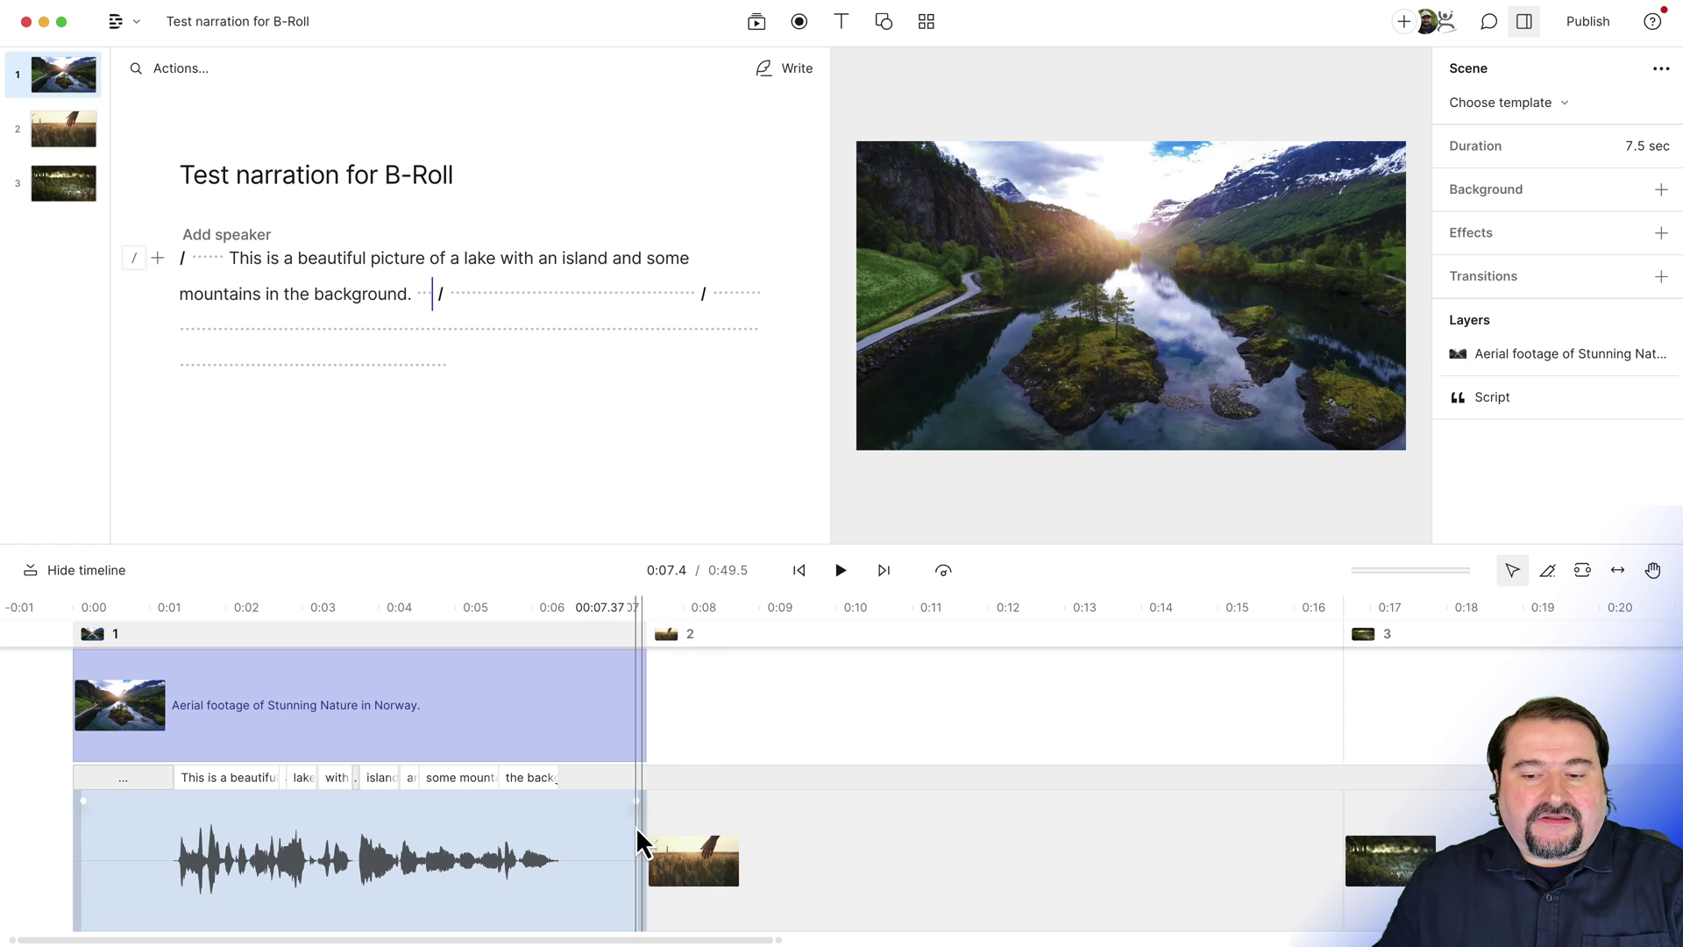
Insert a gap clip after scene 1's narration and stretch it to 1.75 seconds.
{"action": "right_click", "coordinate": [635, 828]}
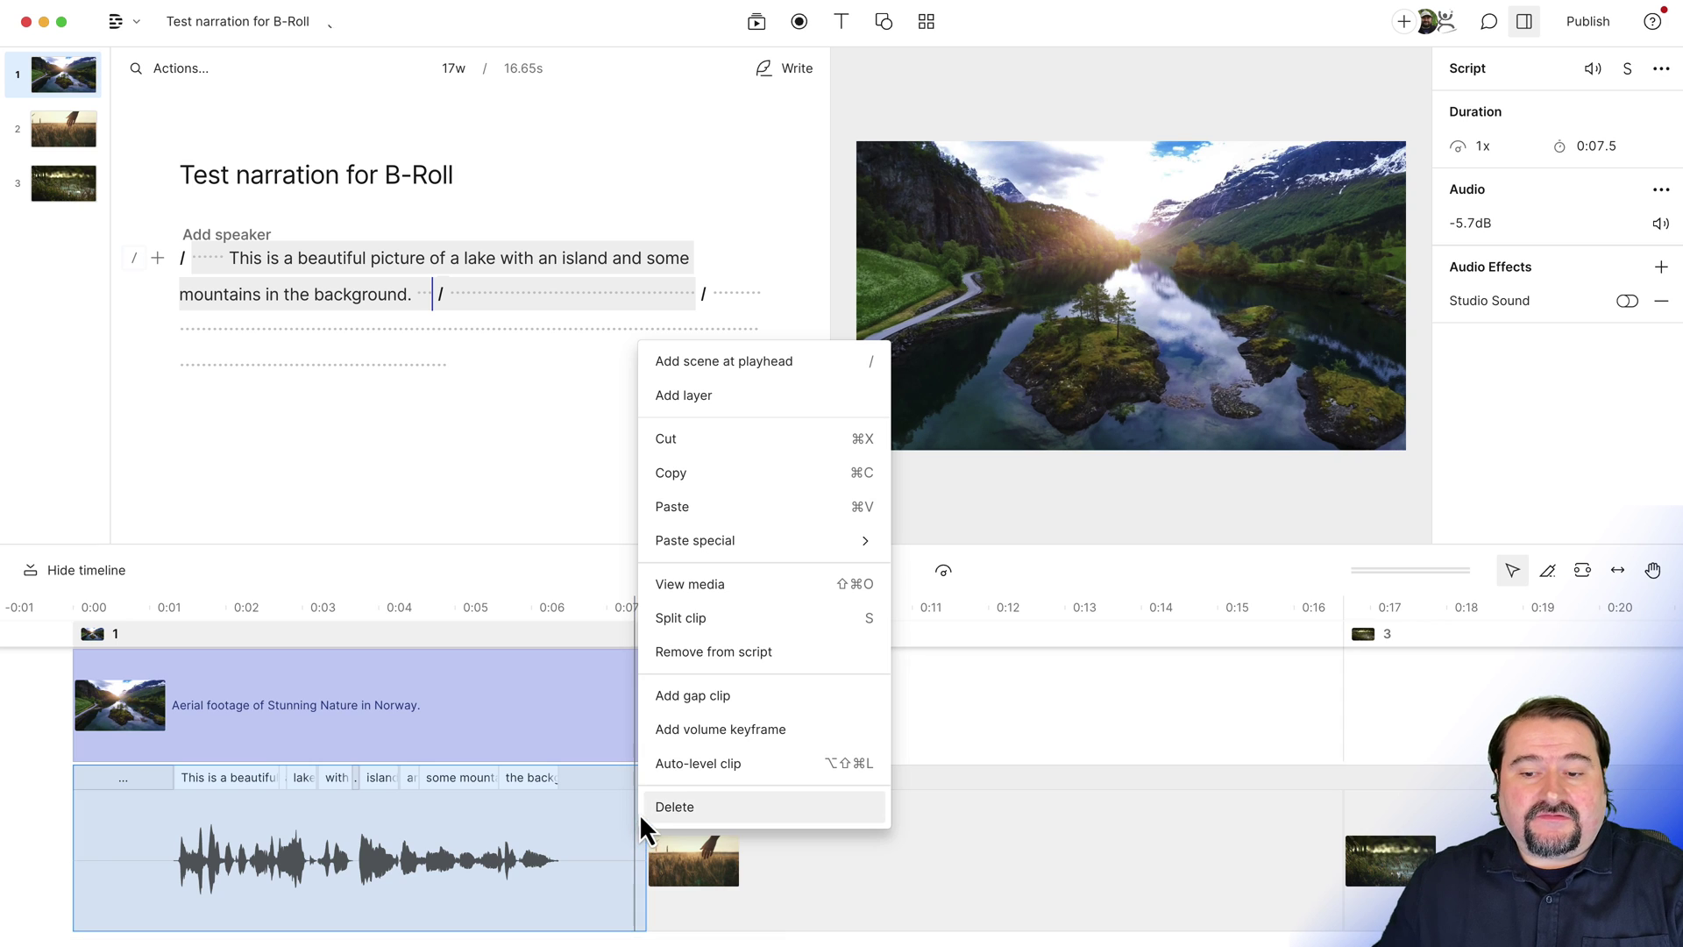
{"action": "left_click", "coordinate": [675, 703]}
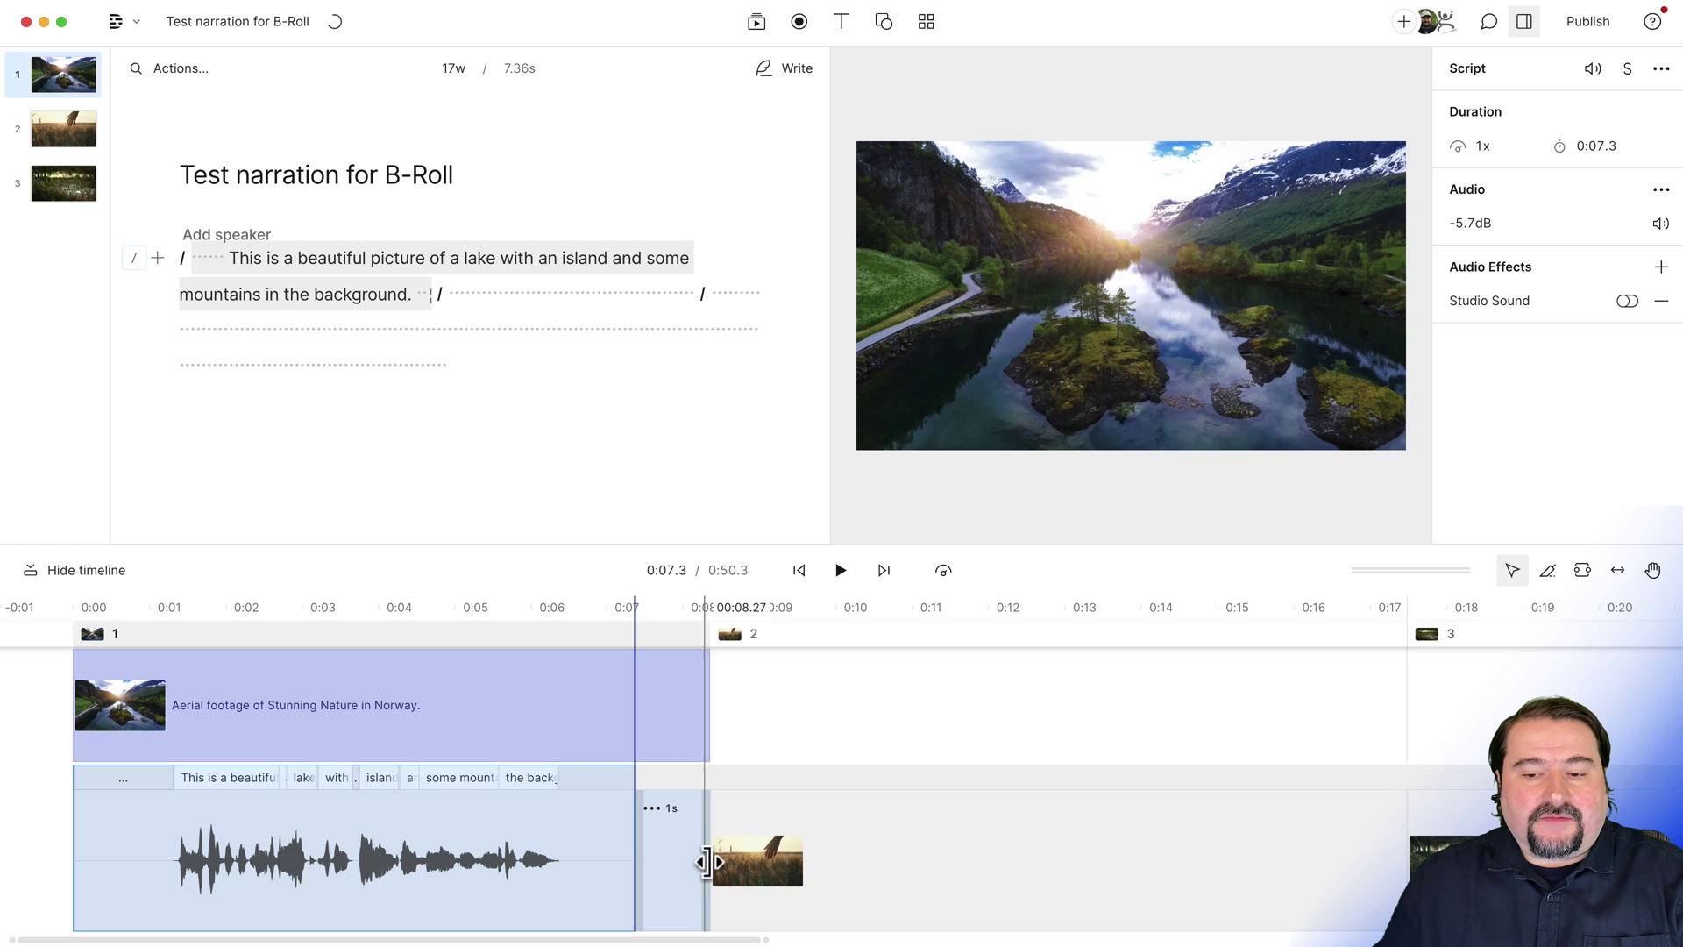
{"action": "left_click_drag", "start_coordinate": [704, 859], "coordinate": [769, 864]}
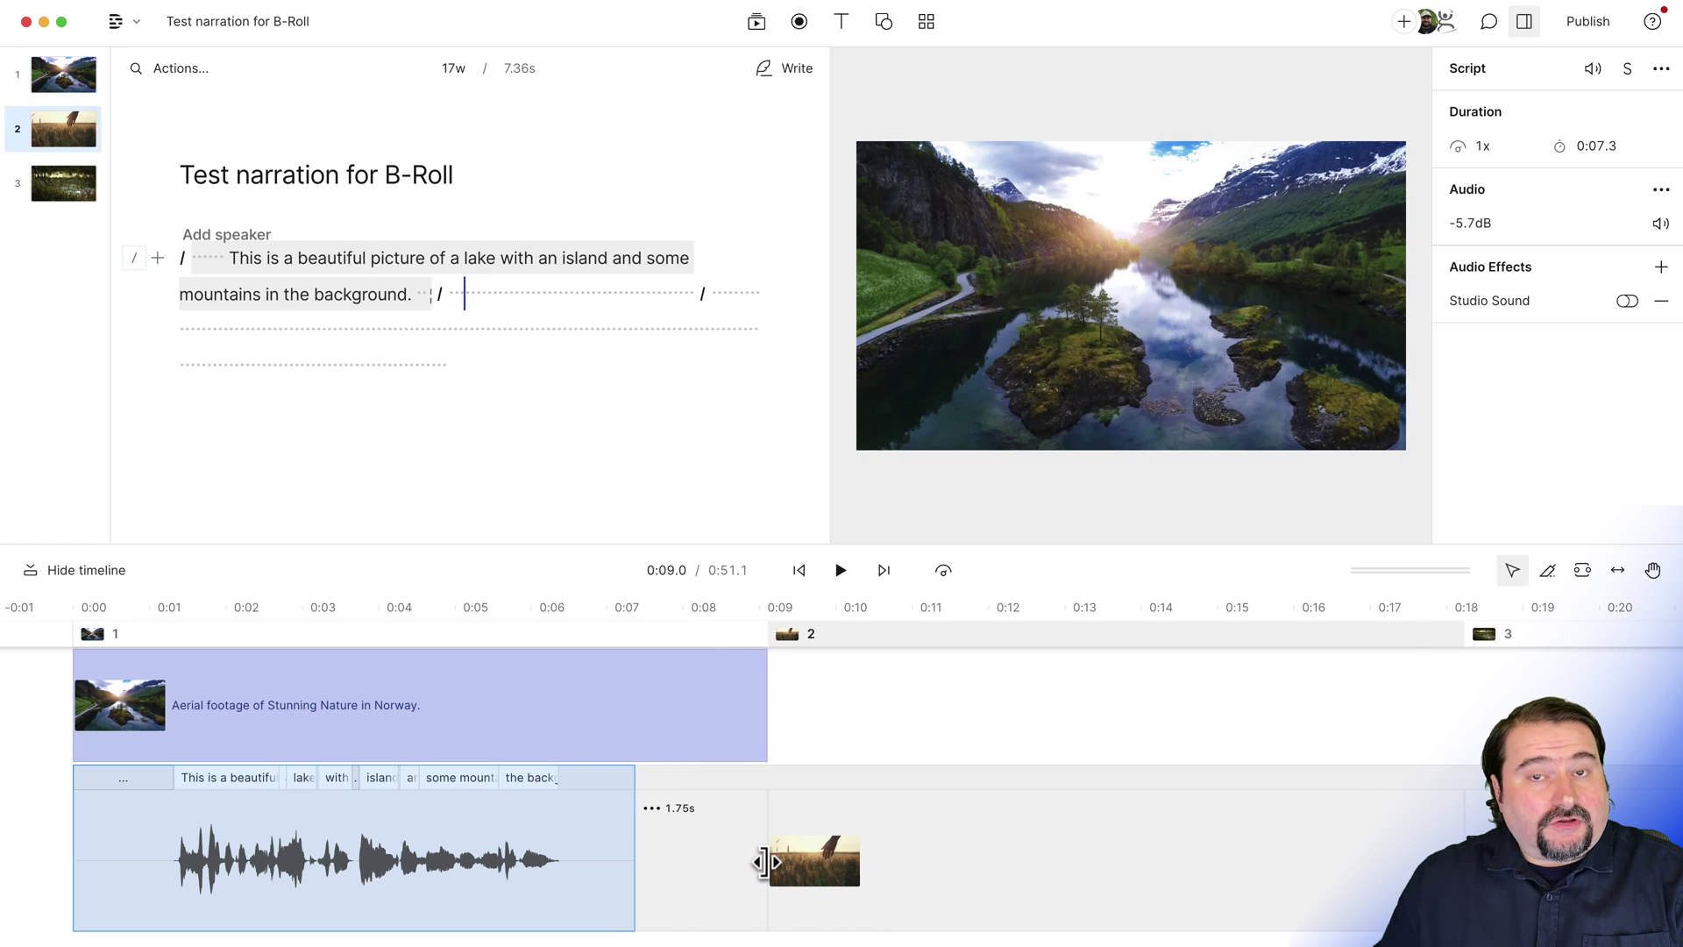
{"action": "left_click", "coordinate": [268, 721]}
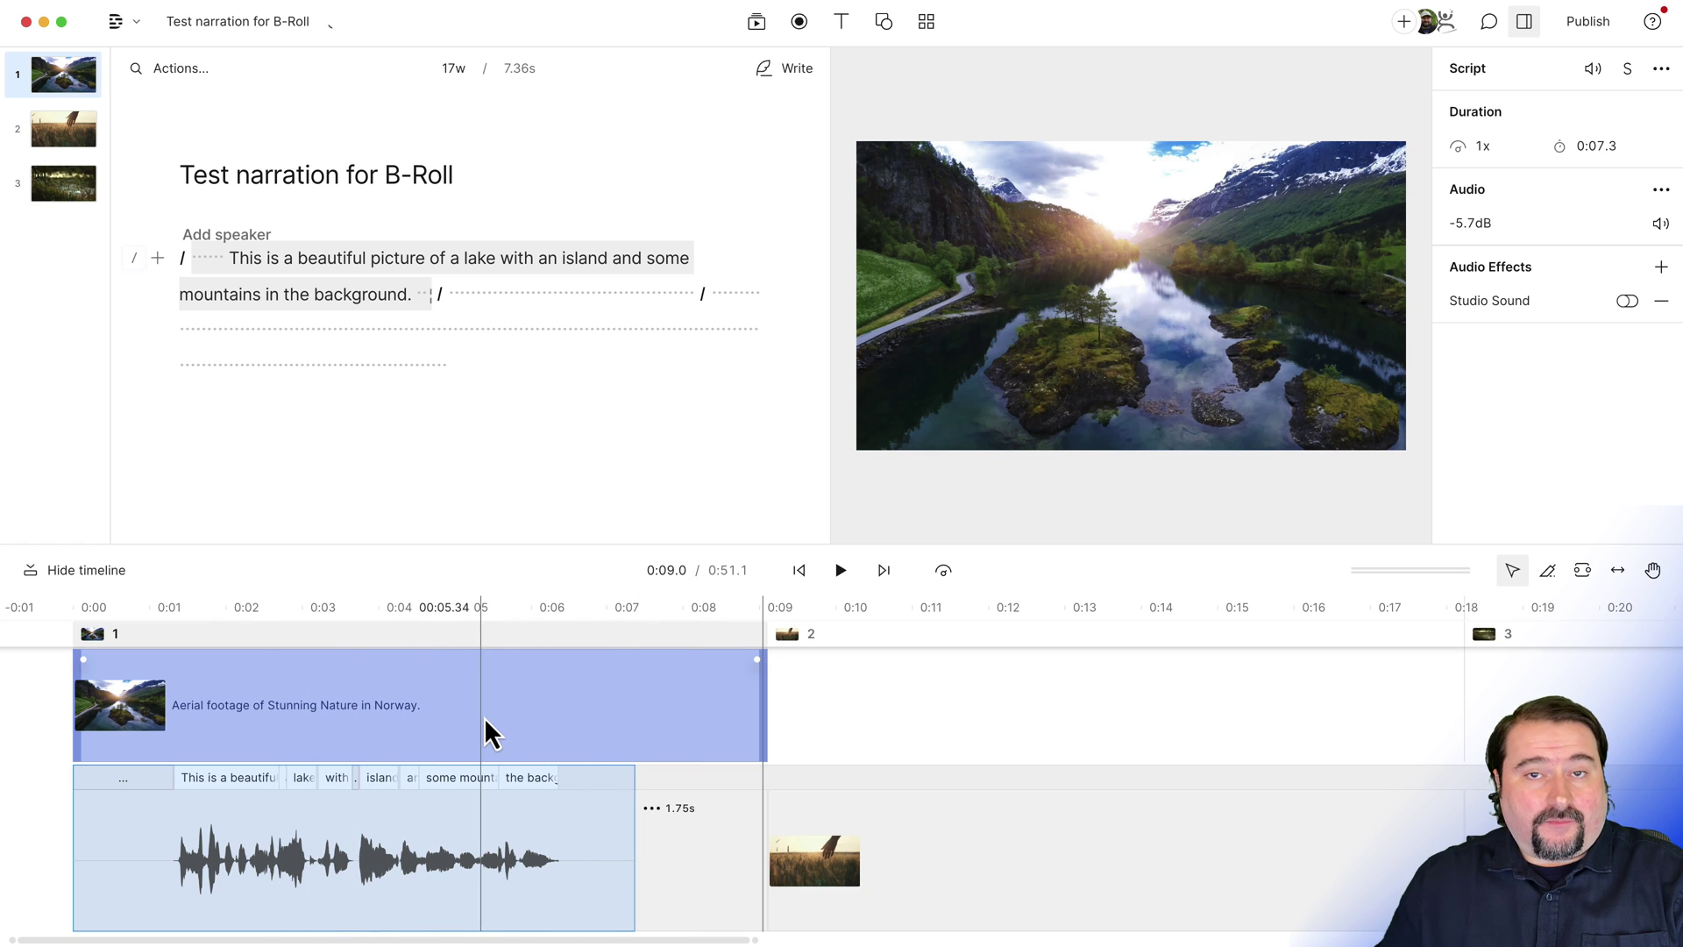
Preview scene 1 with its narration, then place the playhead at the word 'beautiful'.
{"action": "left_click", "coordinate": [146, 636]}
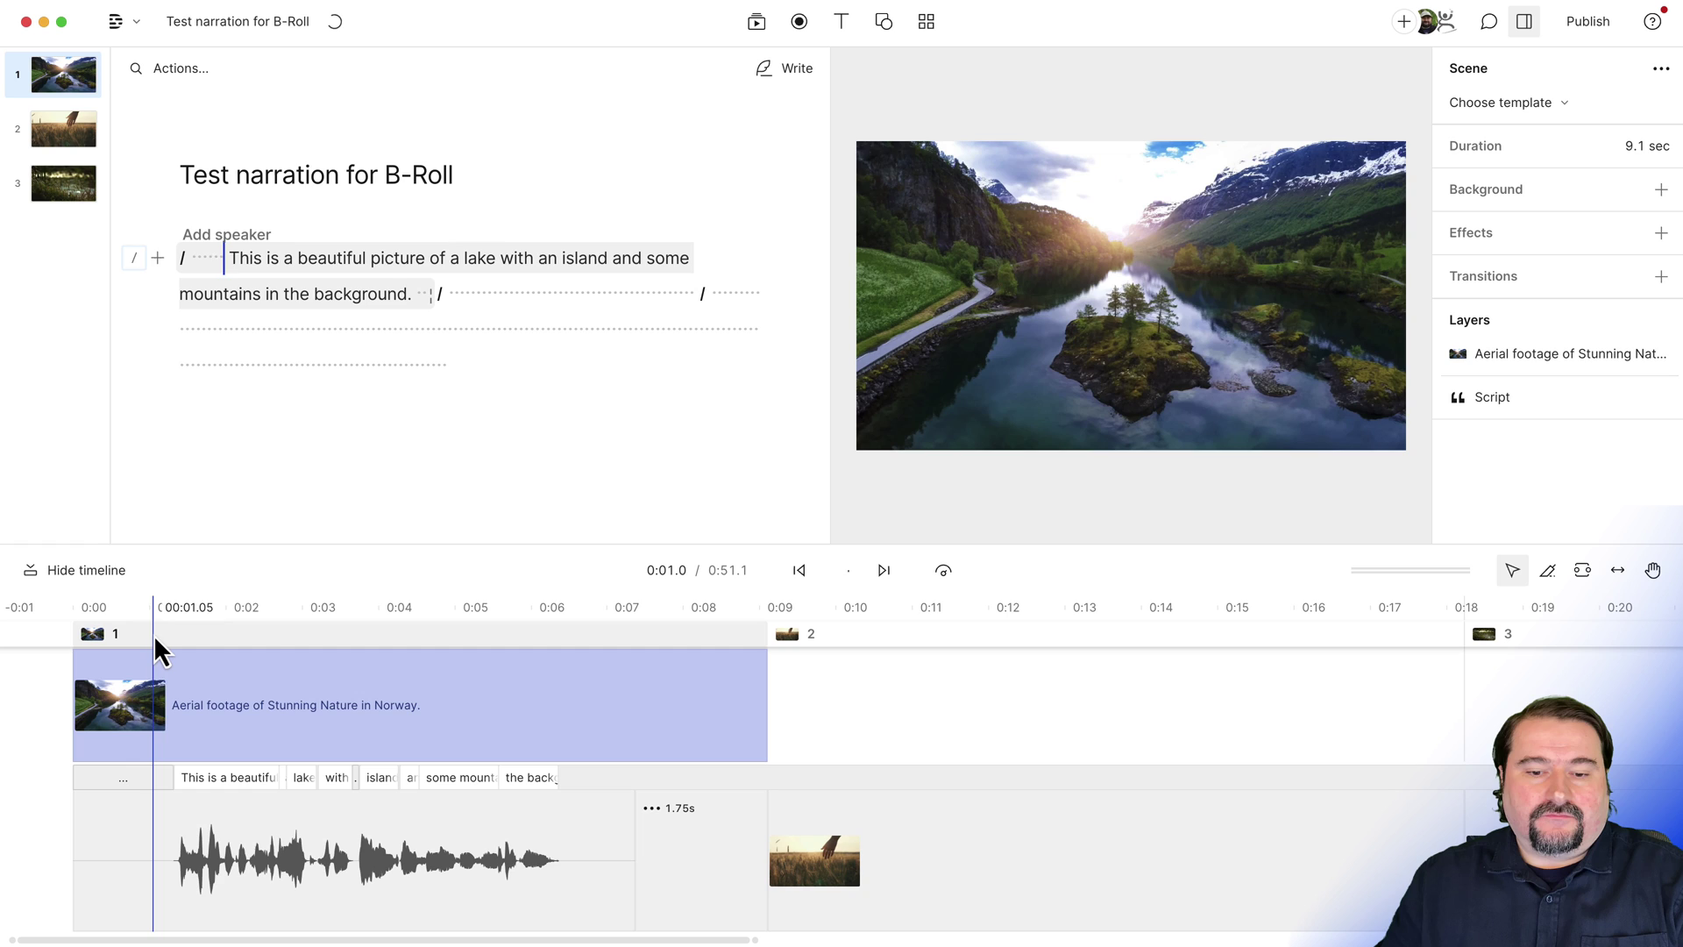
{"action": "key", "text": "space"}
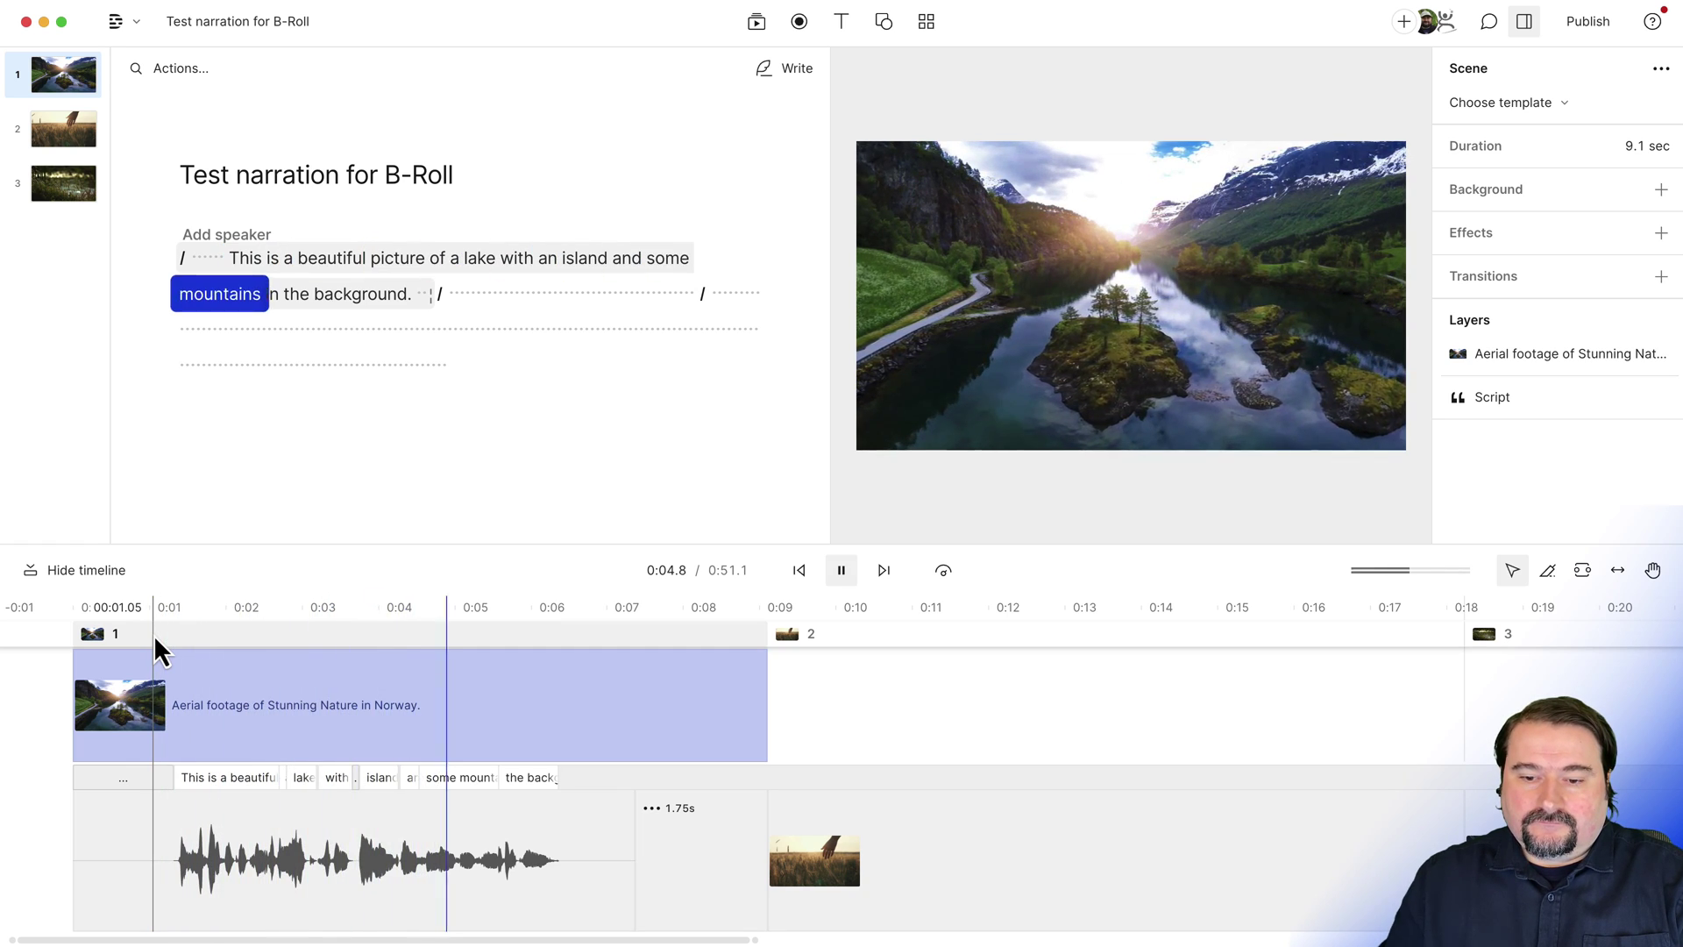
{"action": "key", "text": "space"}
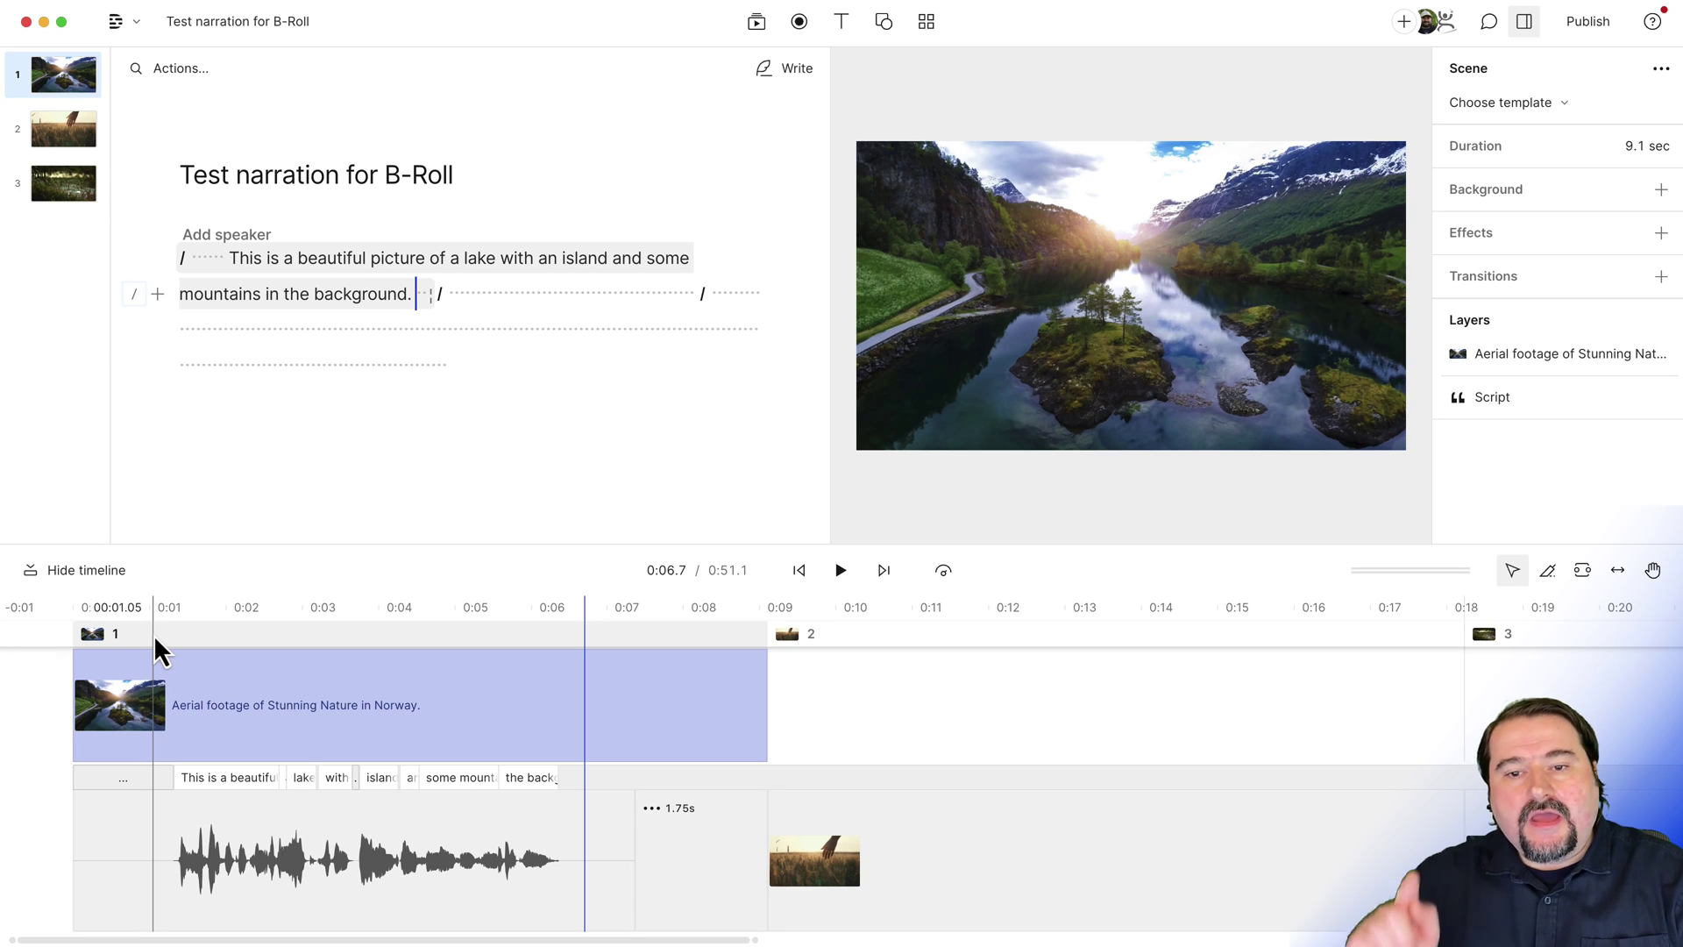
{"action": "left_click", "coordinate": [297, 257]}
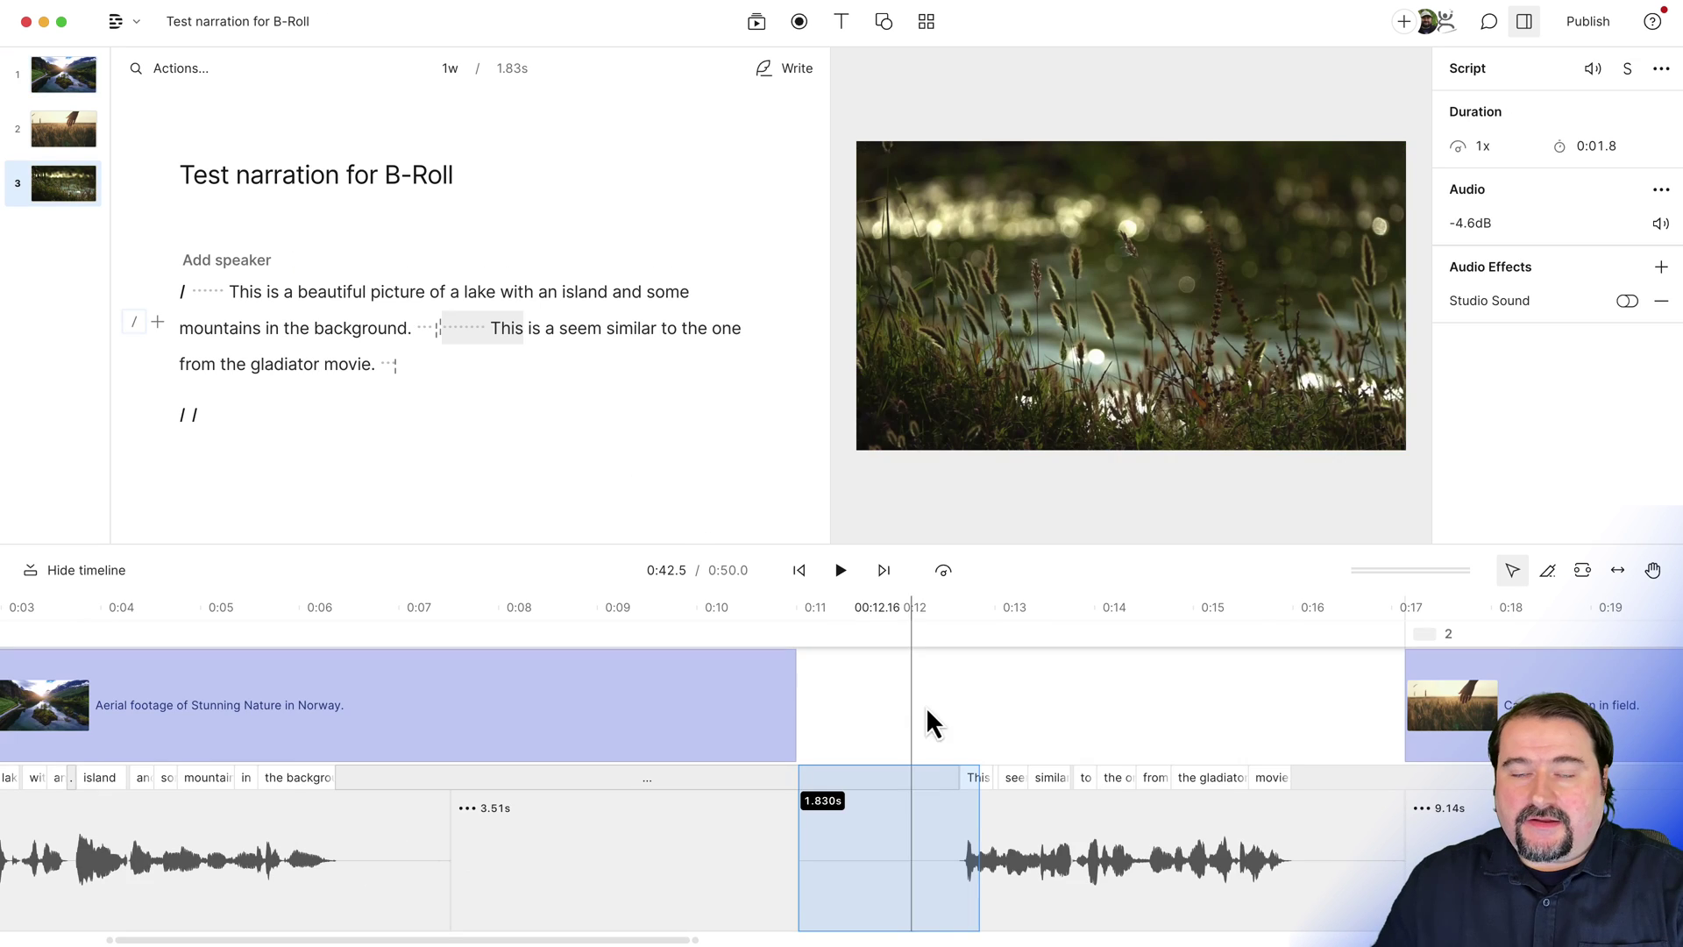
Inspect the second narration clip plus the 3.51s and 9.14s gaps on the timeline.
{"action": "left_click", "coordinate": [942, 707]}
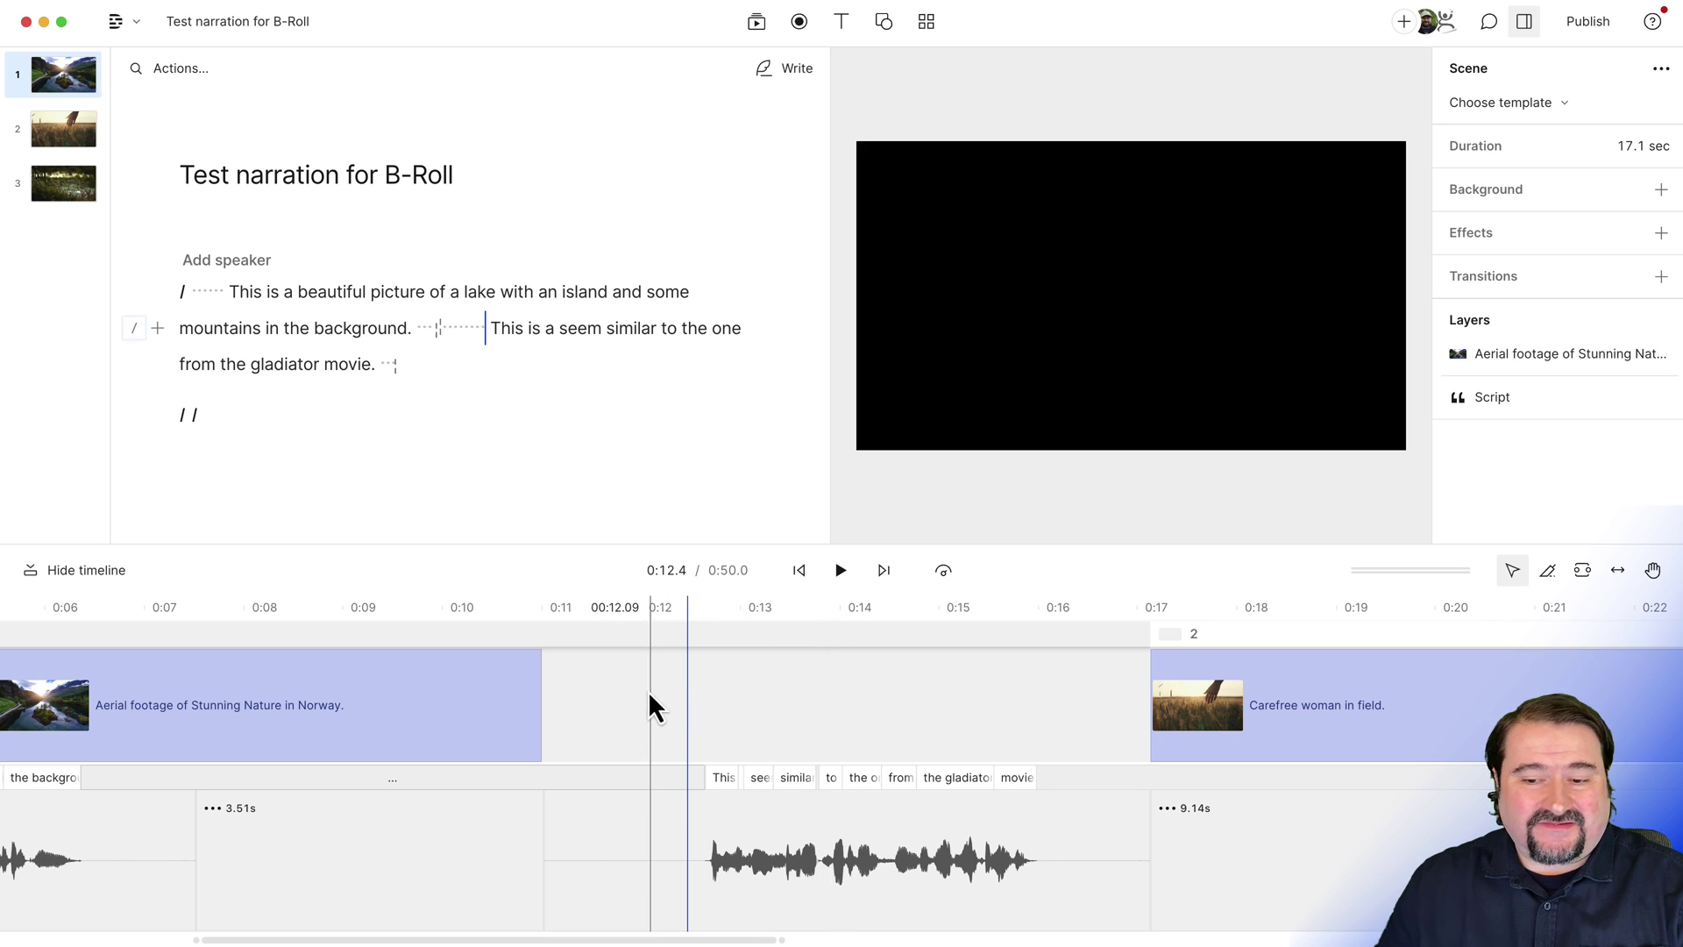
{"action": "left_click", "coordinate": [733, 820]}
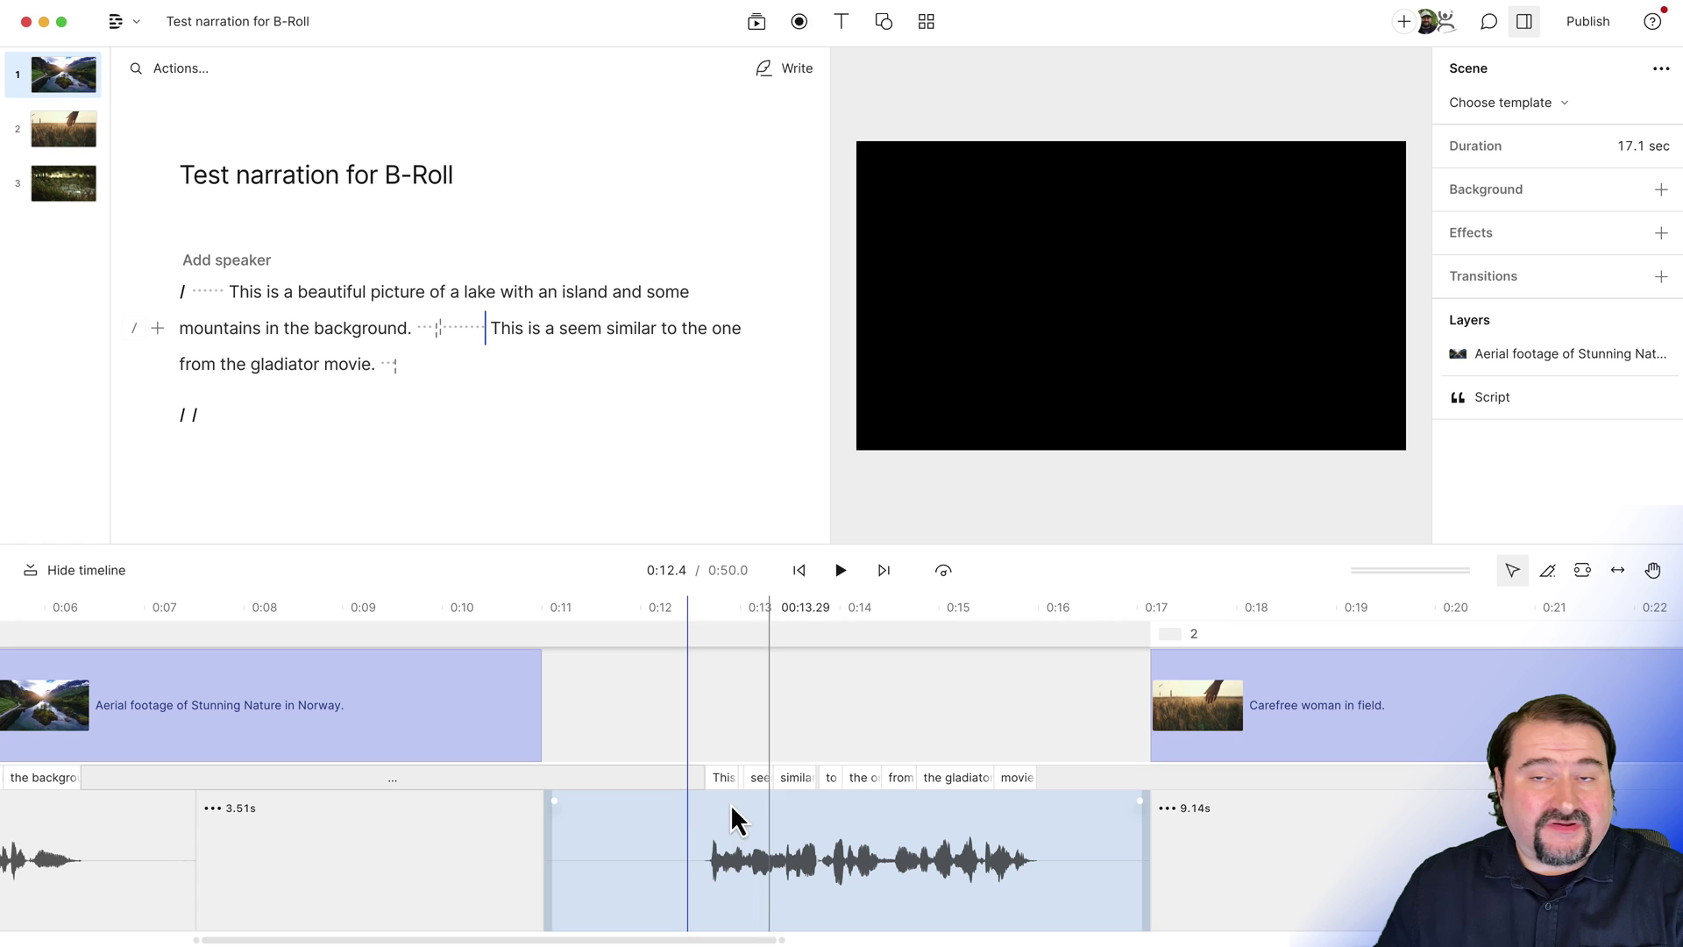
{"action": "key", "text": "Escape"}
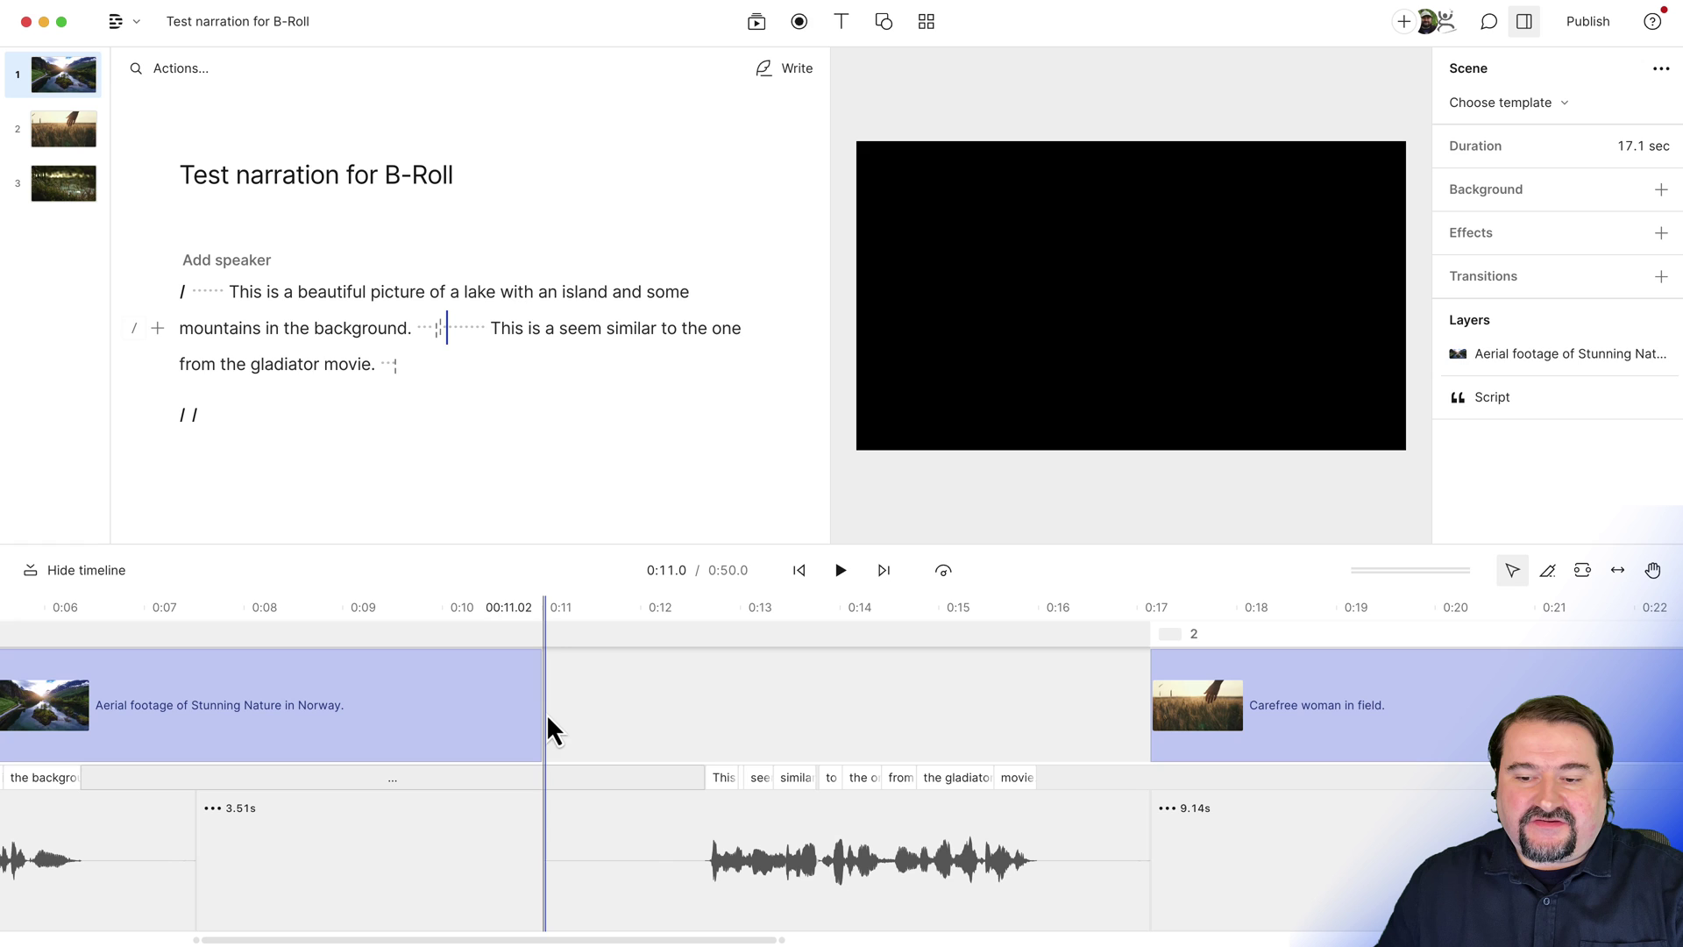
{"action": "left_click", "coordinate": [734, 733]}
{"action": "left_click", "coordinate": [769, 850]}
{"action": "scroll", "coordinate": [770, 851], "scroll_direction": "down", "scroll_amount": 3}
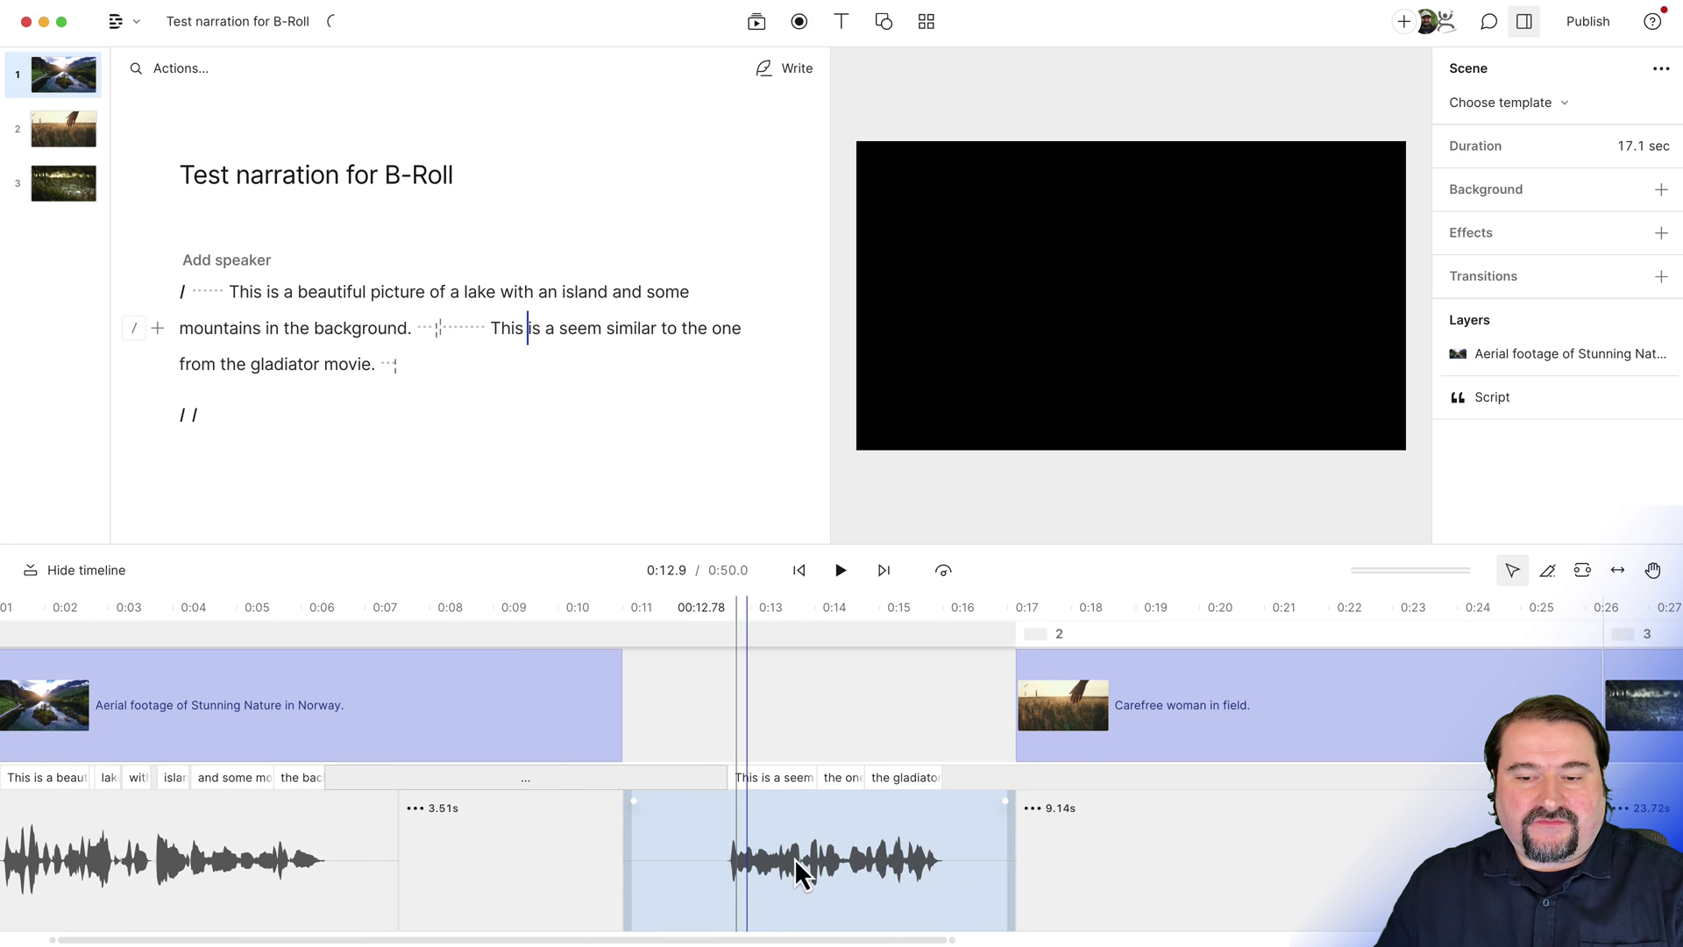
{"action": "left_click", "coordinate": [381, 866]}
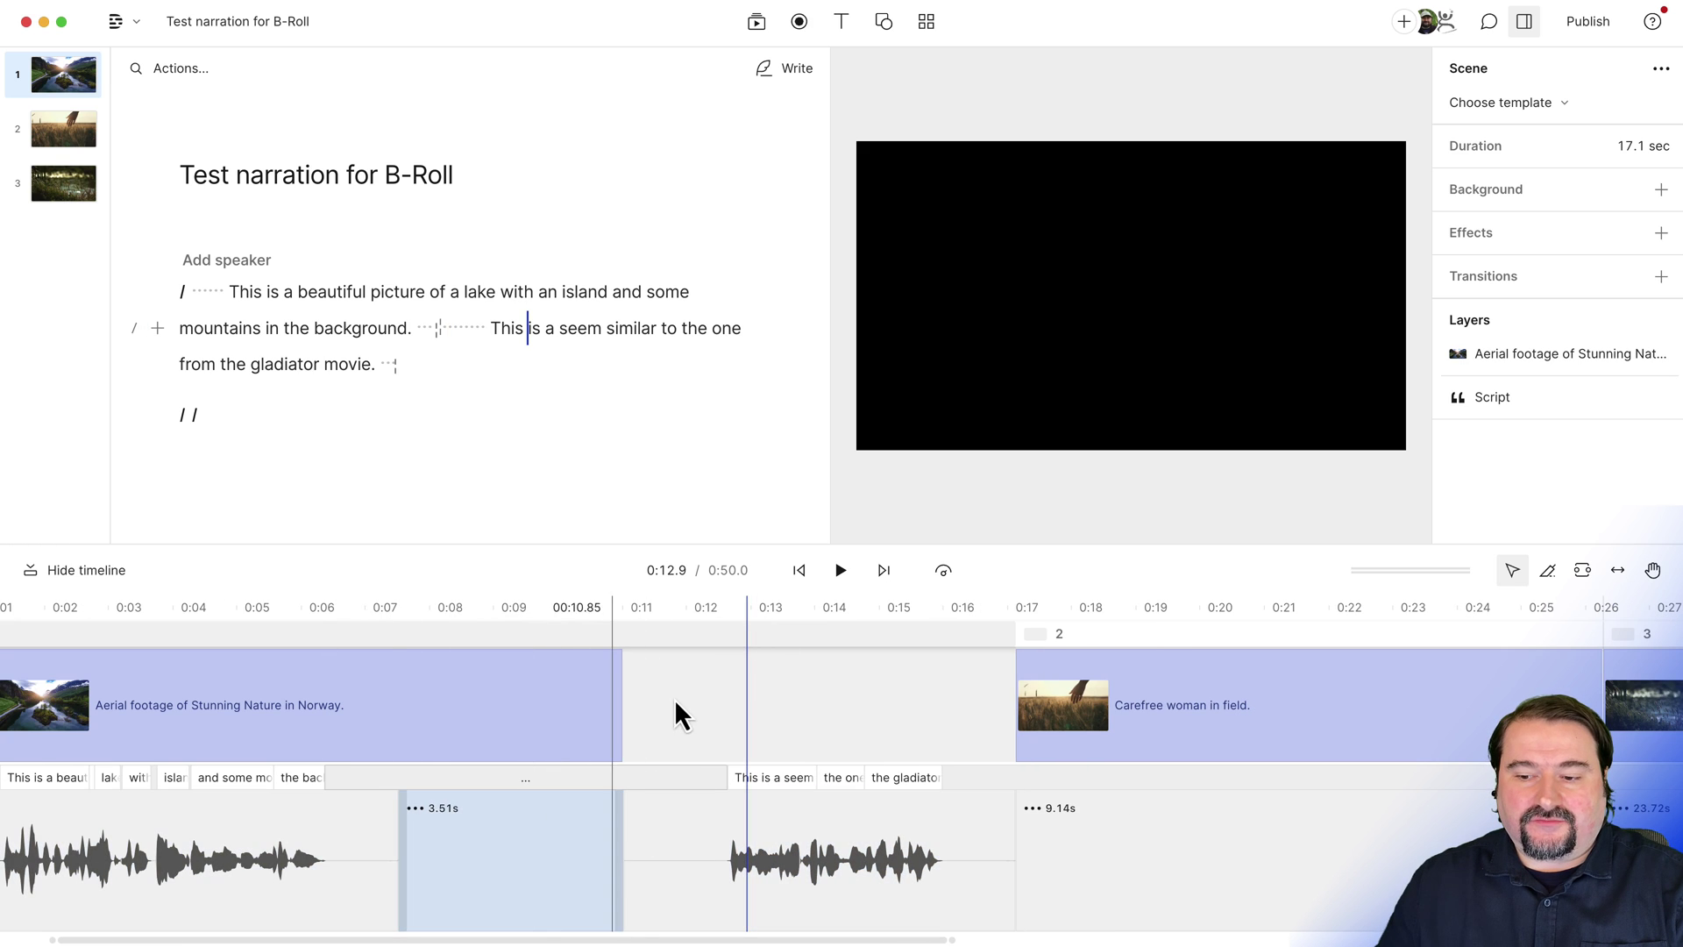
{"action": "left_click", "coordinate": [1097, 848]}
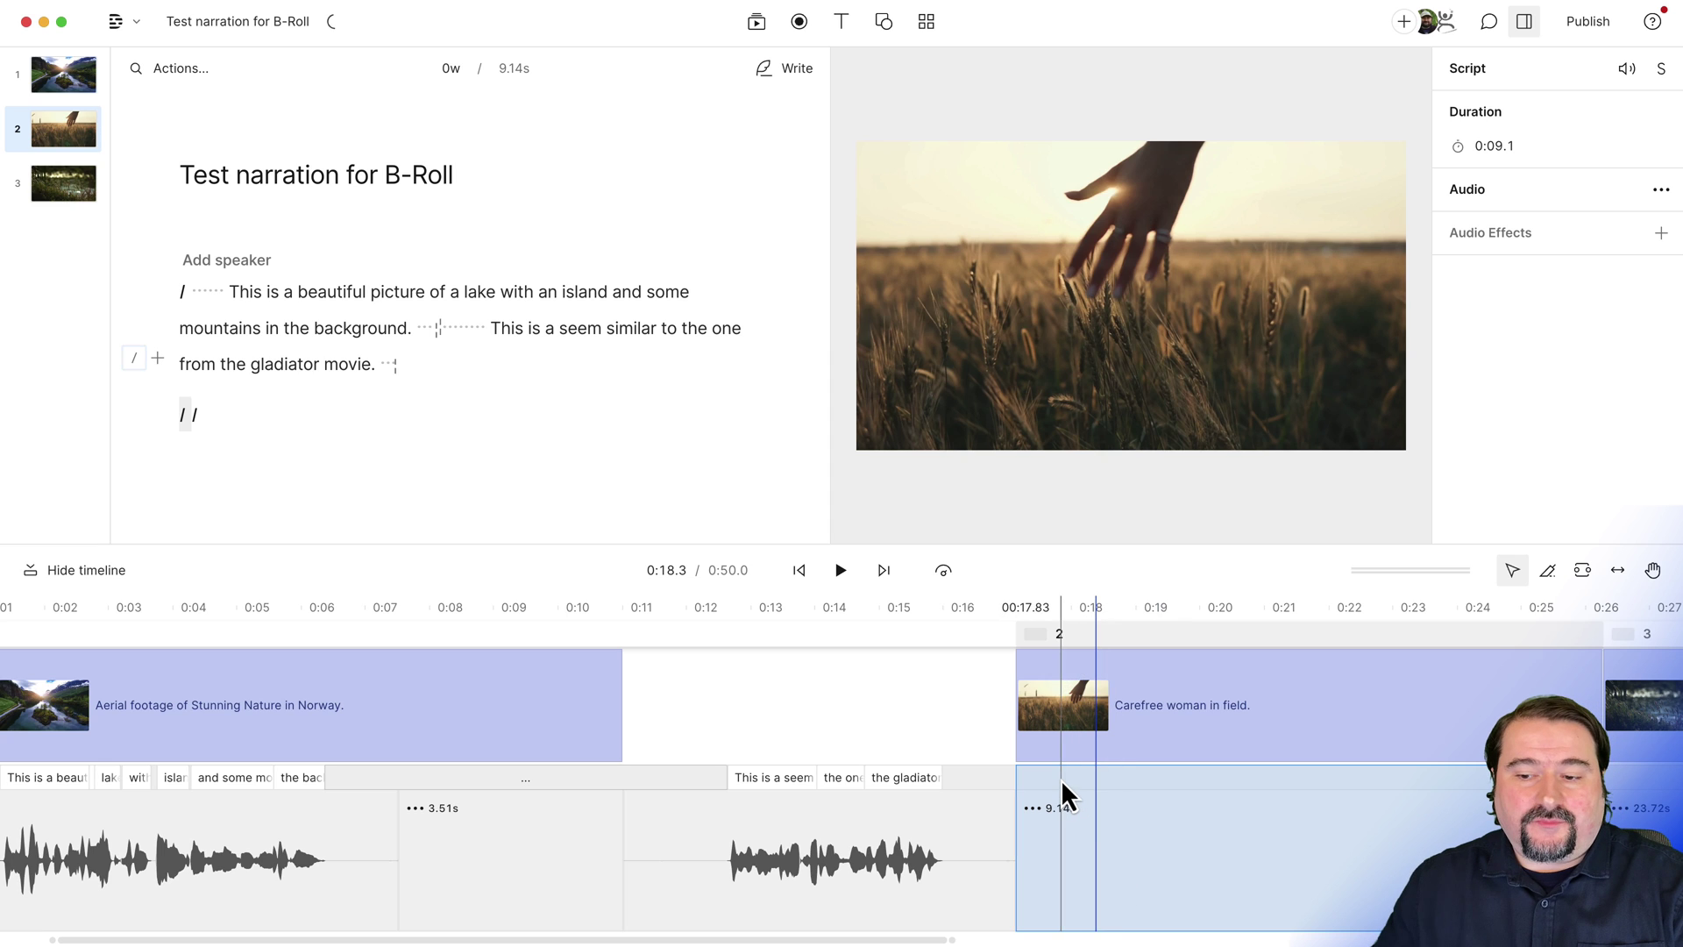
Extend the field clip back to the Norway clip and add a scene break at 0:11.
{"action": "left_click", "coordinate": [1056, 721]}
{"action": "left_click_drag", "start_coordinate": [1006, 721], "coordinate": [672, 723]}
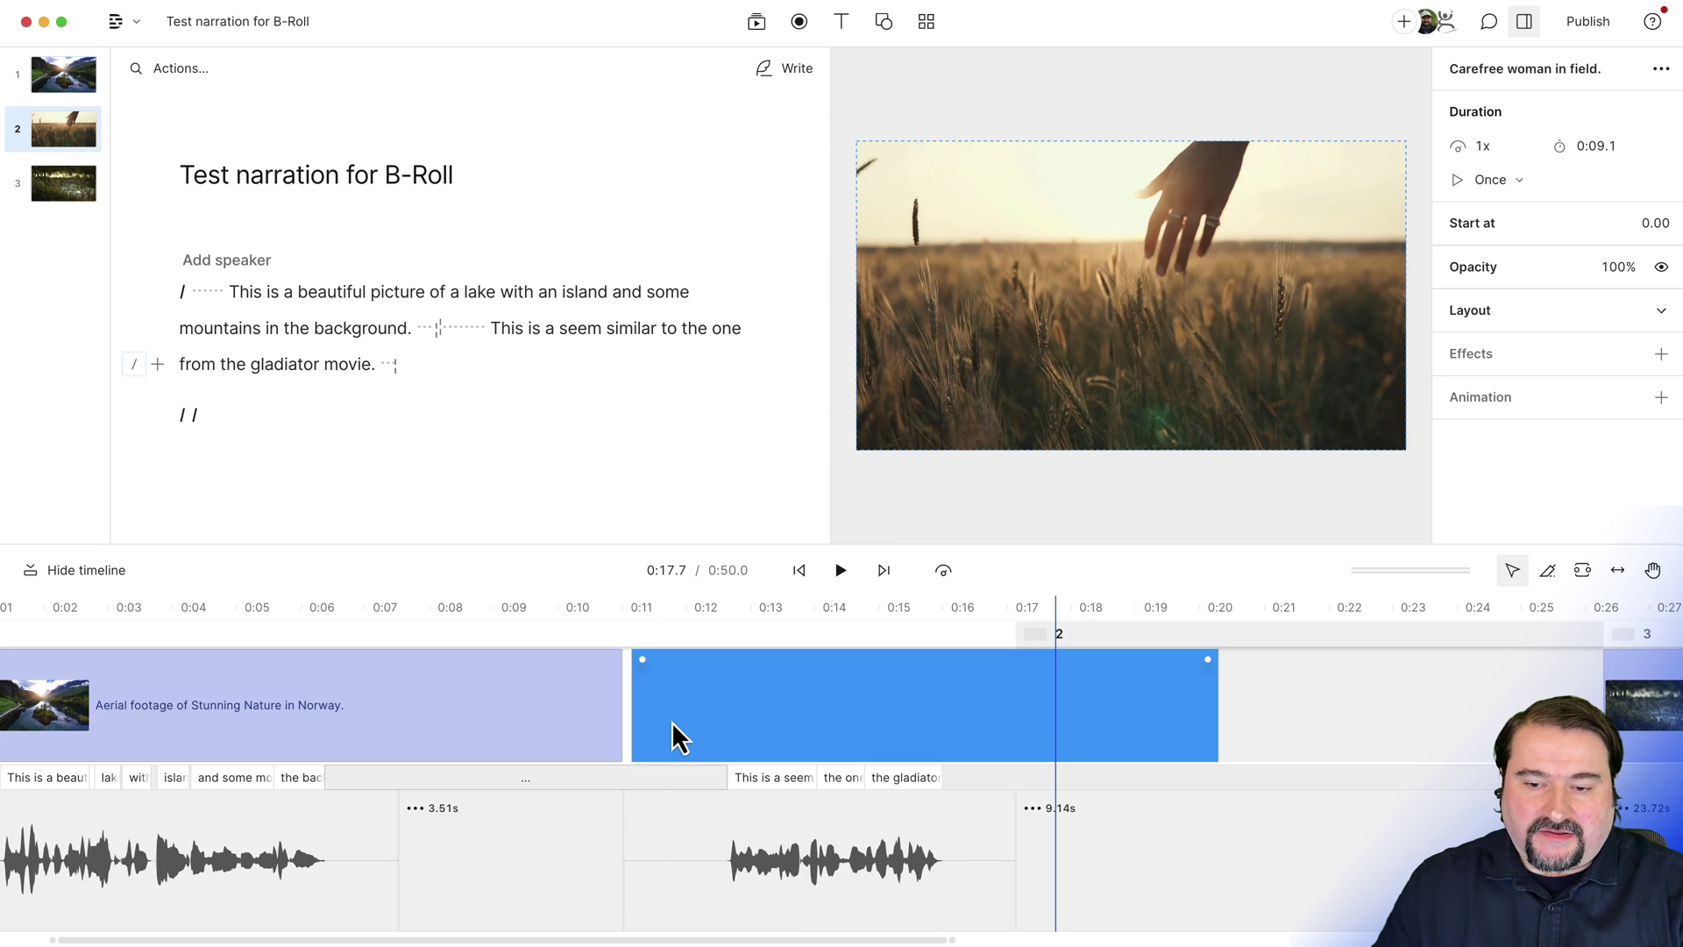
{"action": "left_click", "coordinate": [626, 709]}
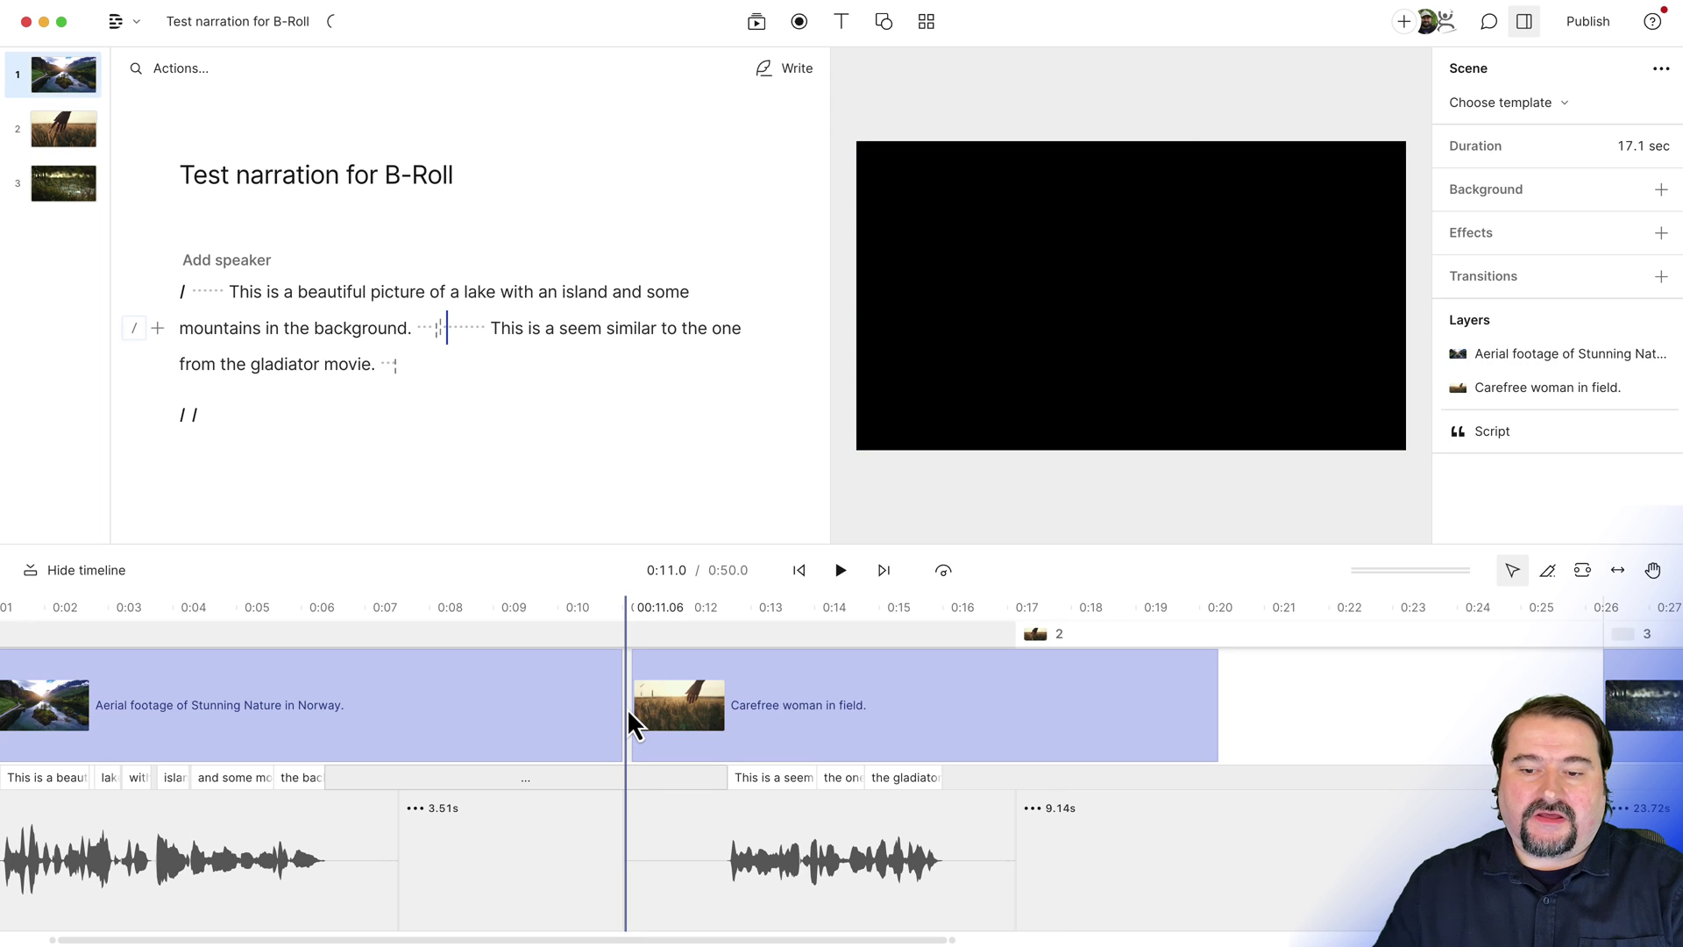
{"action": "type", "text": "/"}
Snap the Carefree woman clip to 0:11 and extend scene 2 over the whole clip.
{"action": "left_click", "coordinate": [683, 713]}
{"action": "left_click", "coordinate": [682, 713]}
{"action": "left_click_drag", "start_coordinate": [682, 712], "coordinate": [671, 713]}
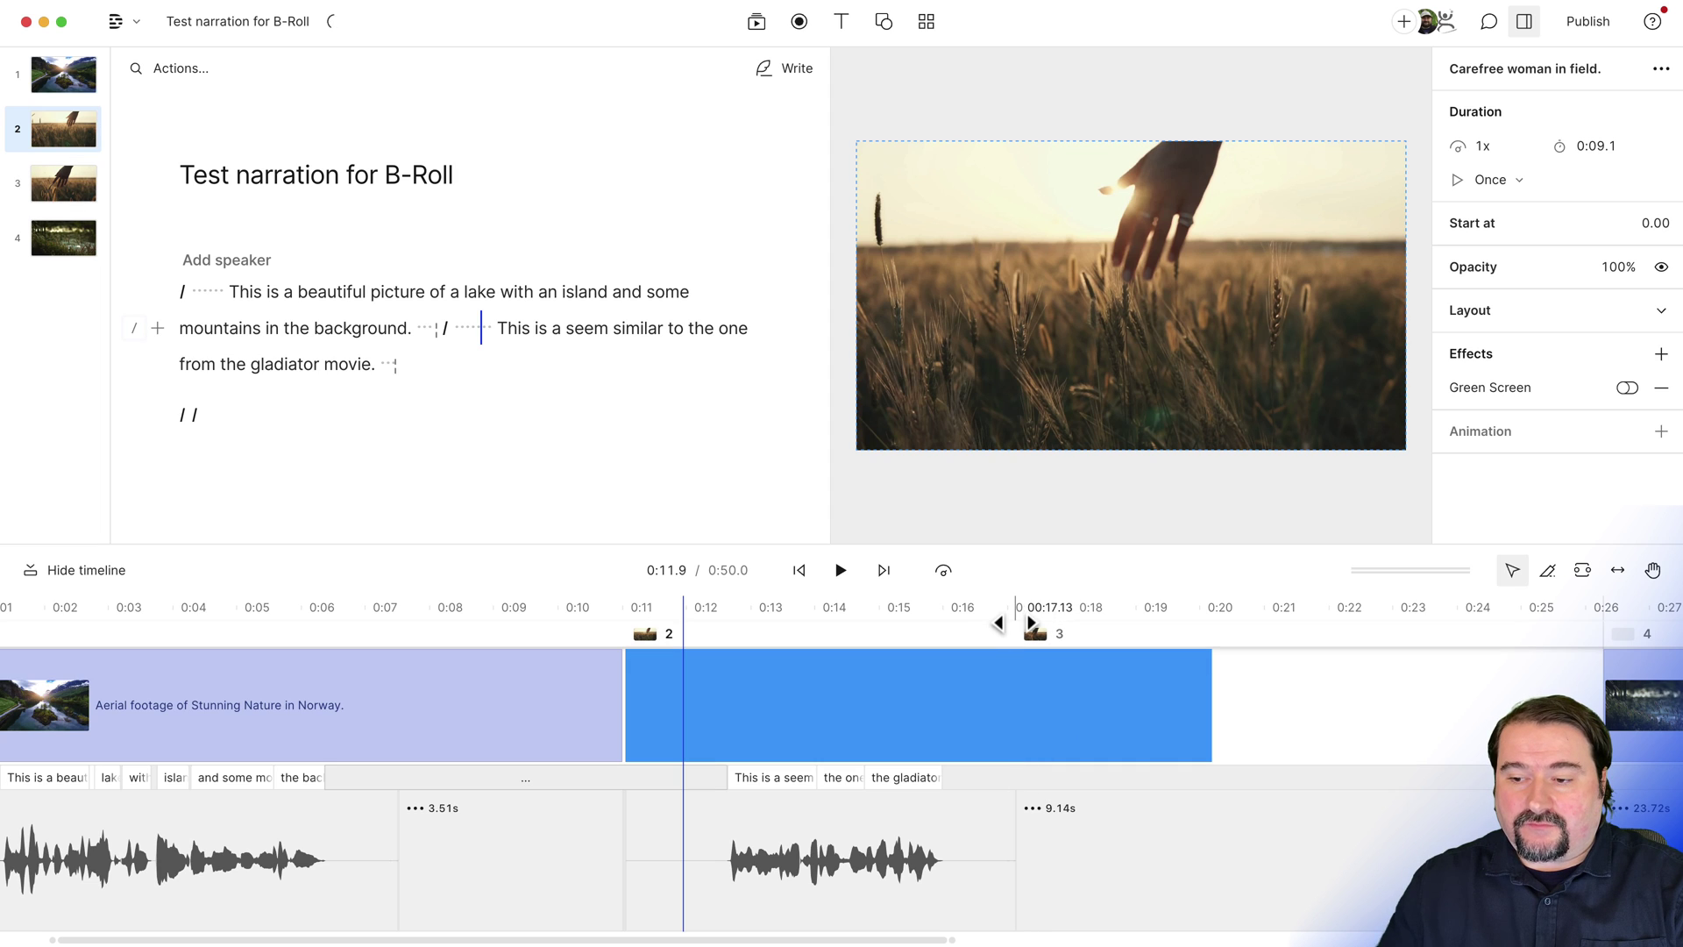
{"action": "left_click_drag", "start_coordinate": [1036, 624], "coordinate": [1212, 625]}
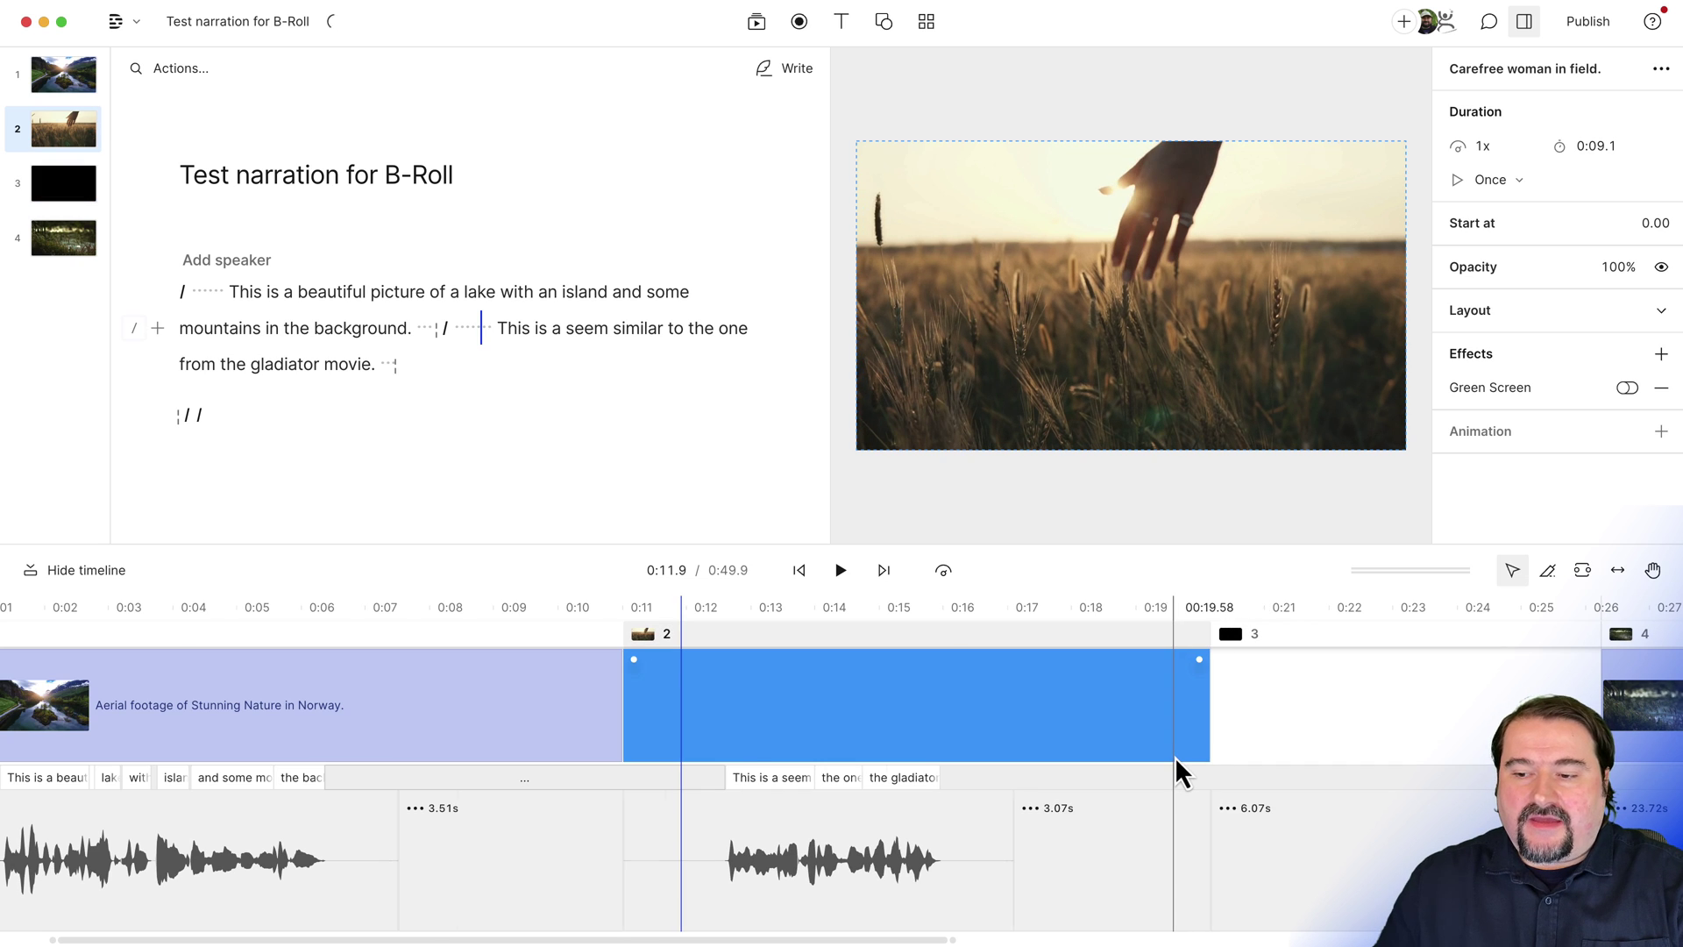
{"action": "scroll", "coordinate": [1175, 763], "scroll_direction": "down", "scroll_amount": 3}
Split scene 4's 23.72s gap at the playhead into 1.71s and 22.01s pieces.
{"action": "left_click", "coordinate": [1278, 747]}
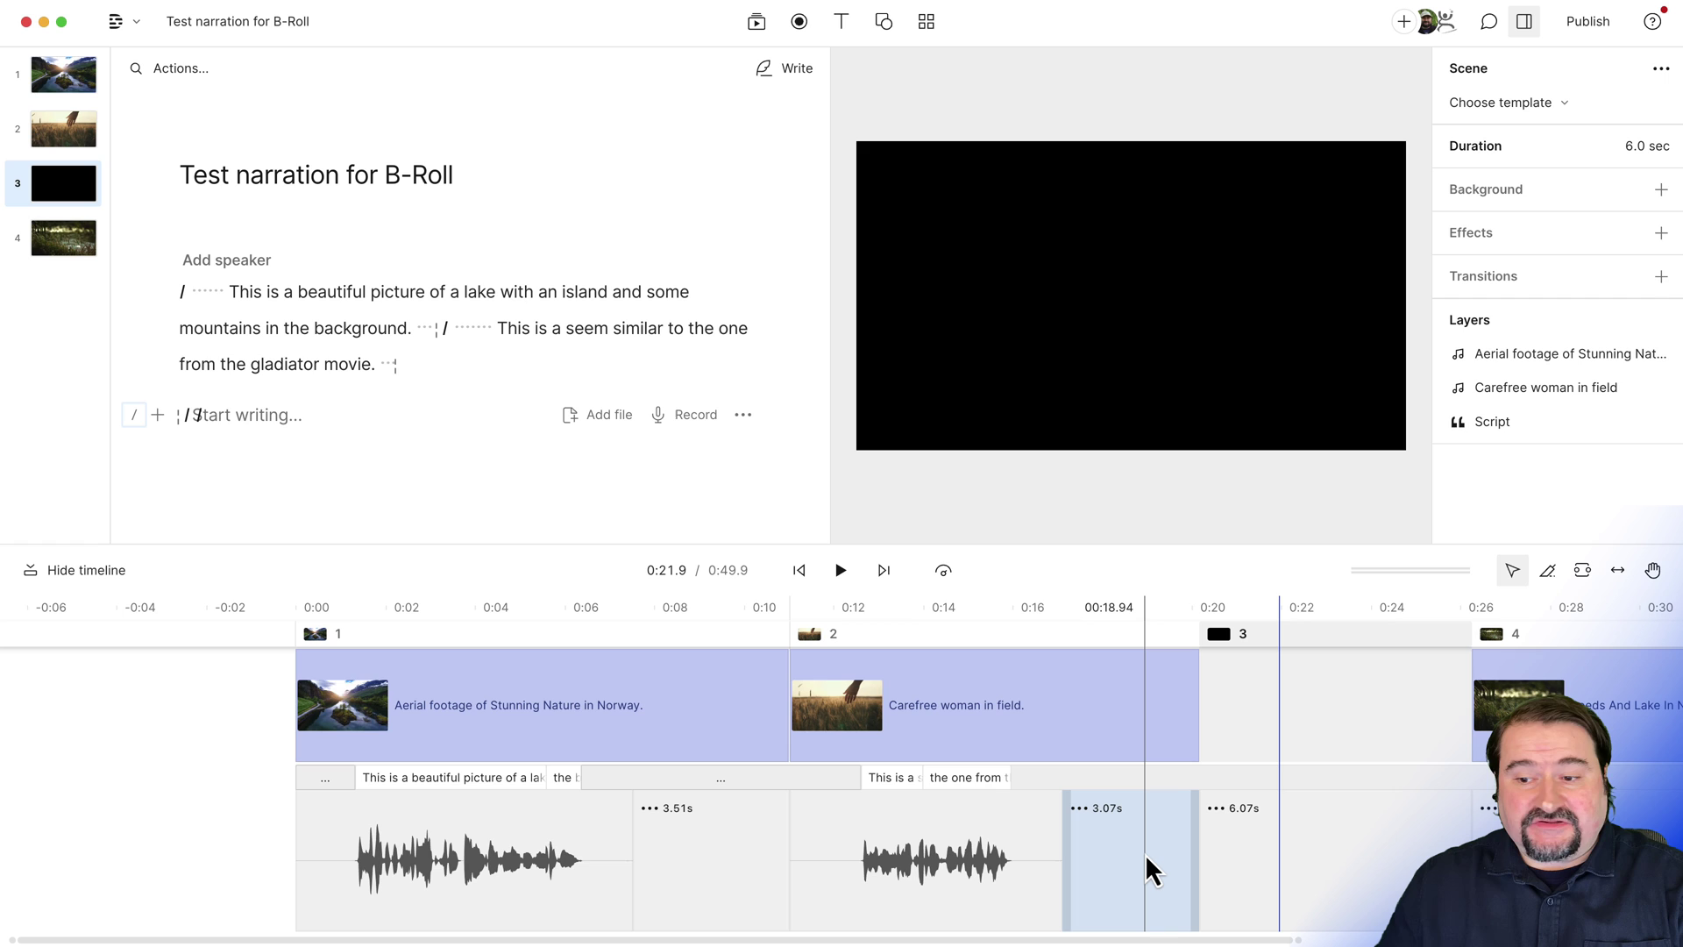
{"action": "scroll", "coordinate": [1205, 858], "scroll_direction": "right", "scroll_amount": 5}
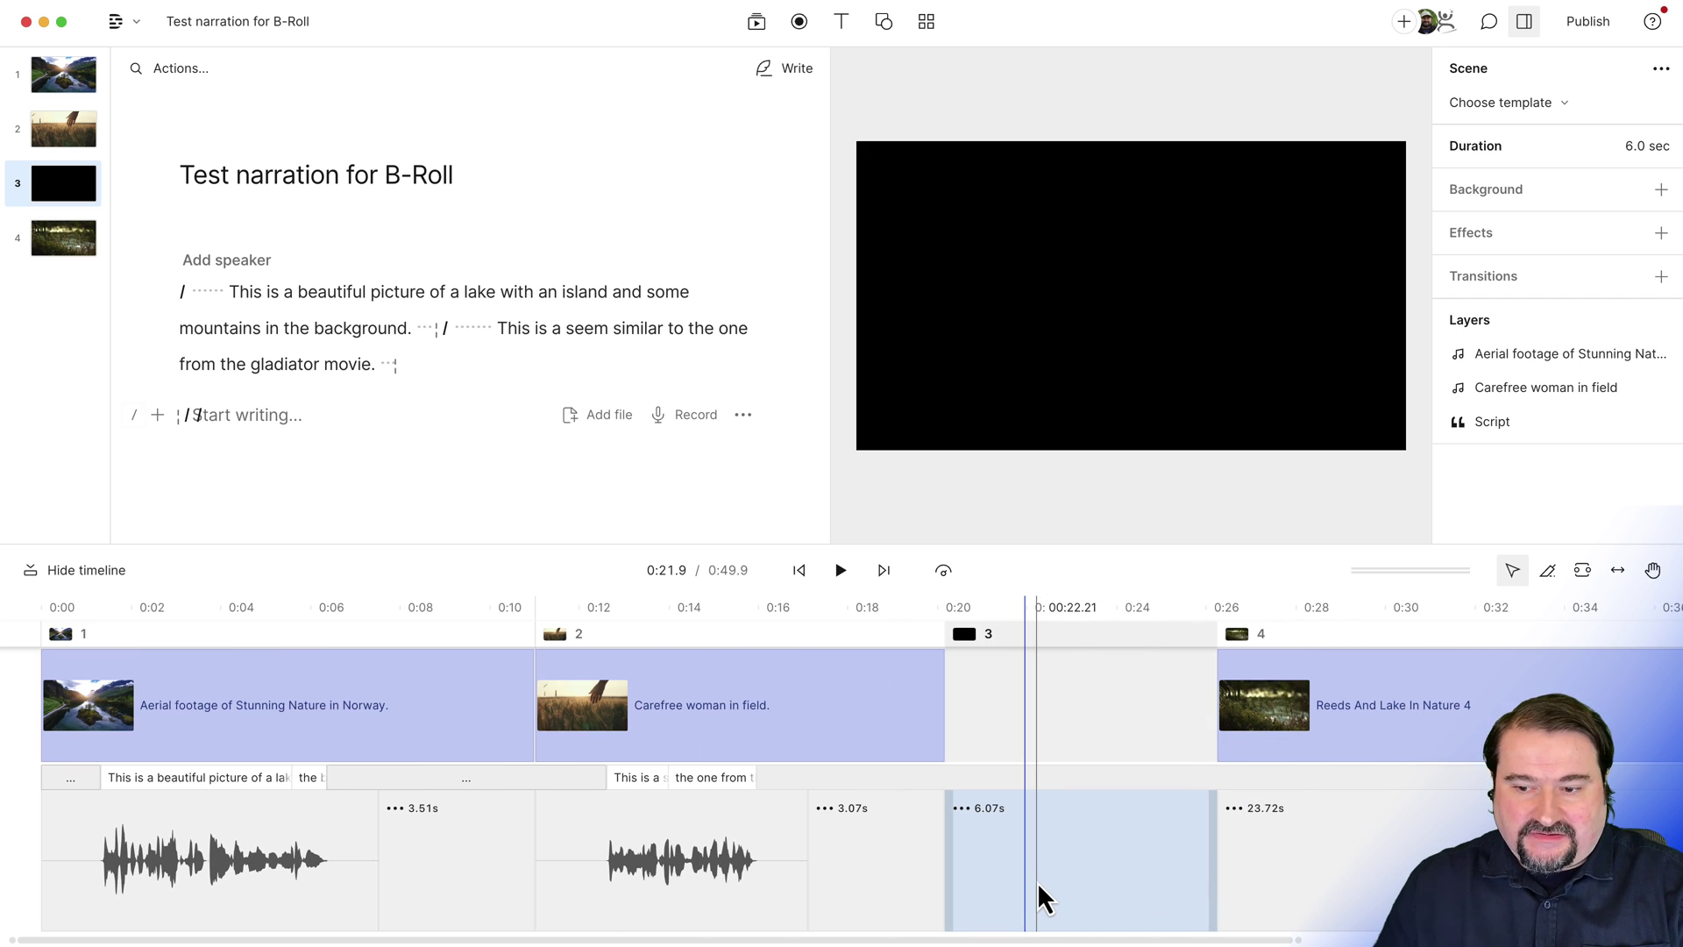
{"action": "left_click", "coordinate": [1010, 870]}
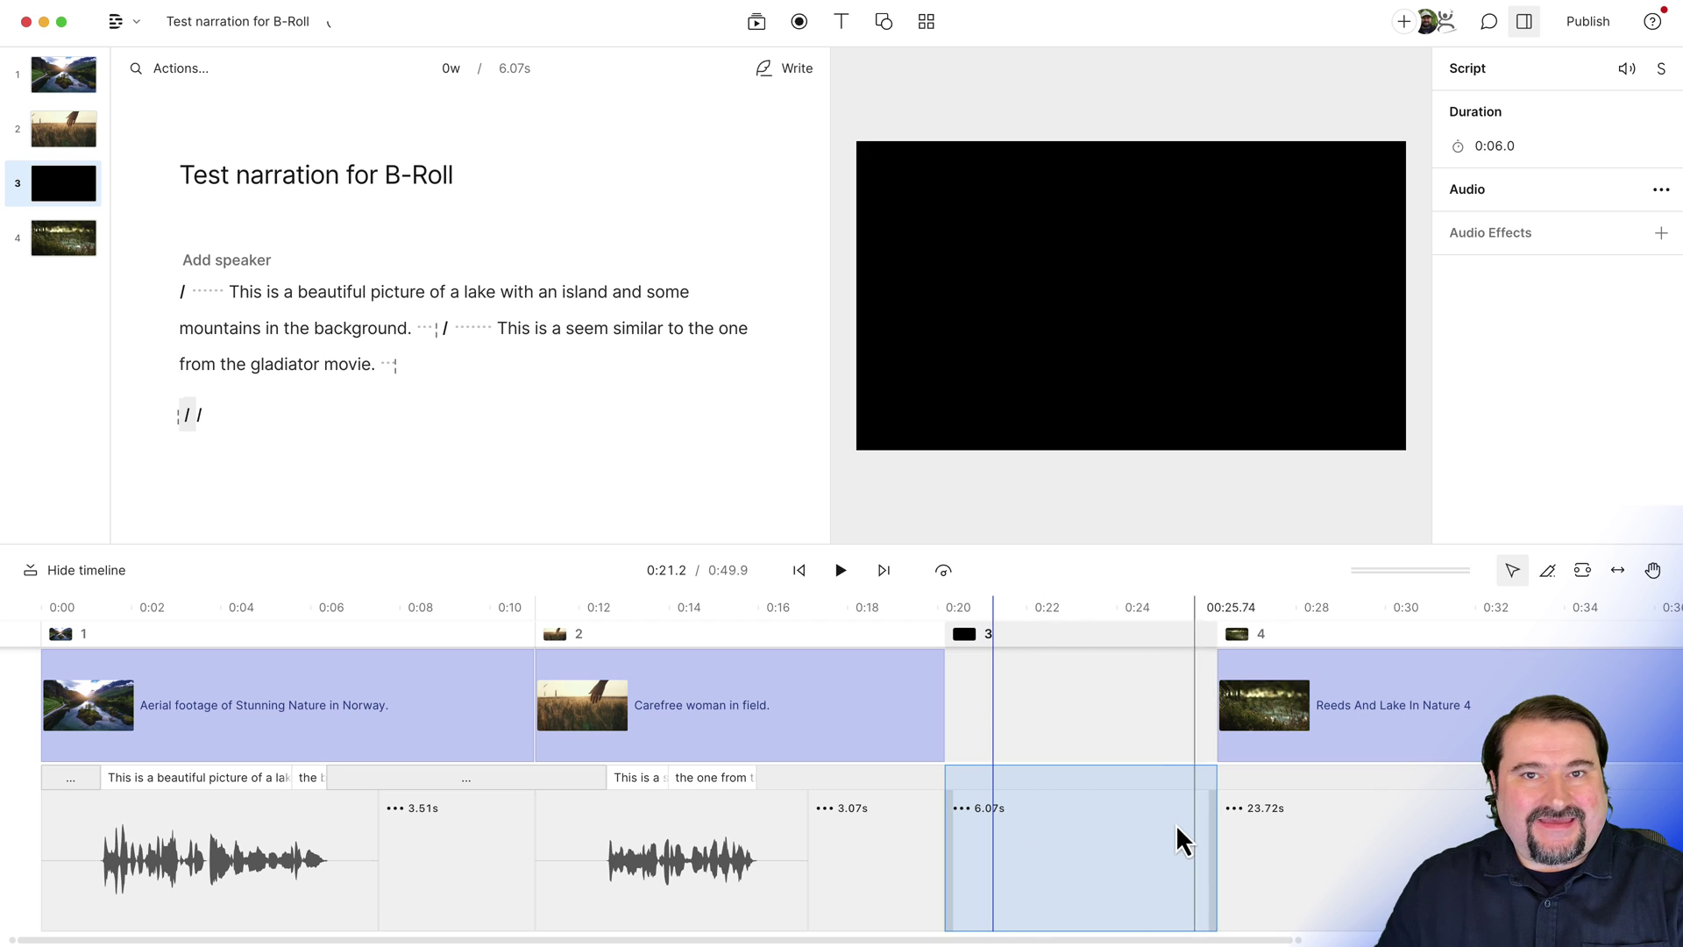
{"action": "scroll", "coordinate": [1166, 824], "scroll_direction": "right", "scroll_amount": 8}
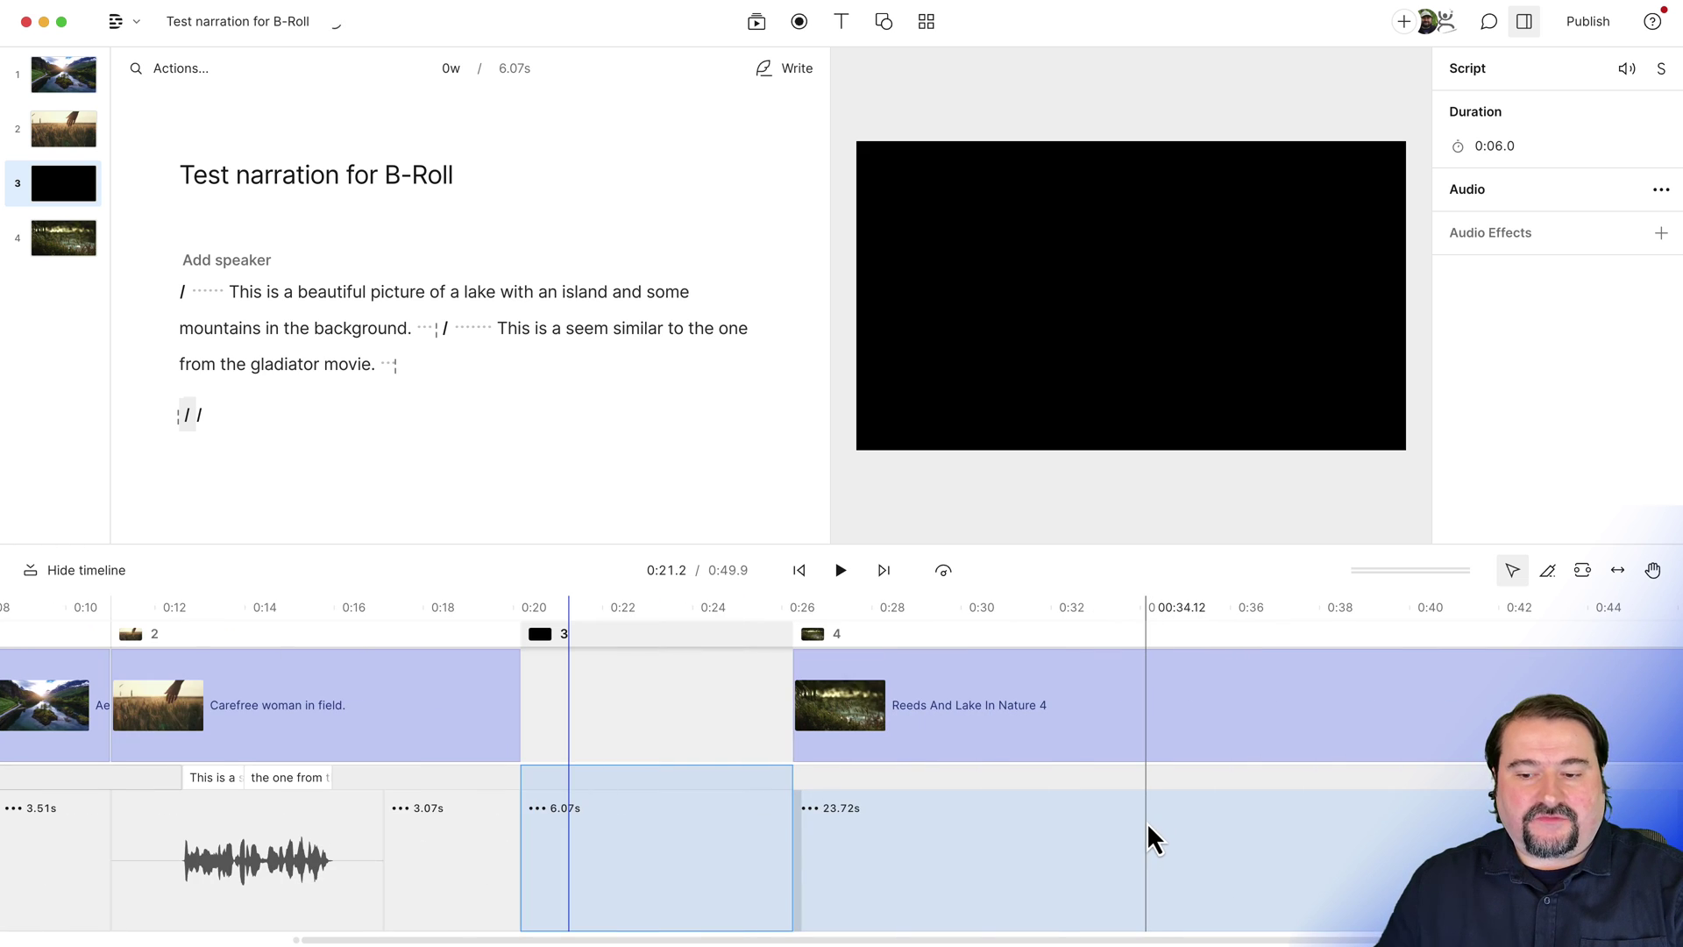
{"action": "left_click", "coordinate": [873, 851]}
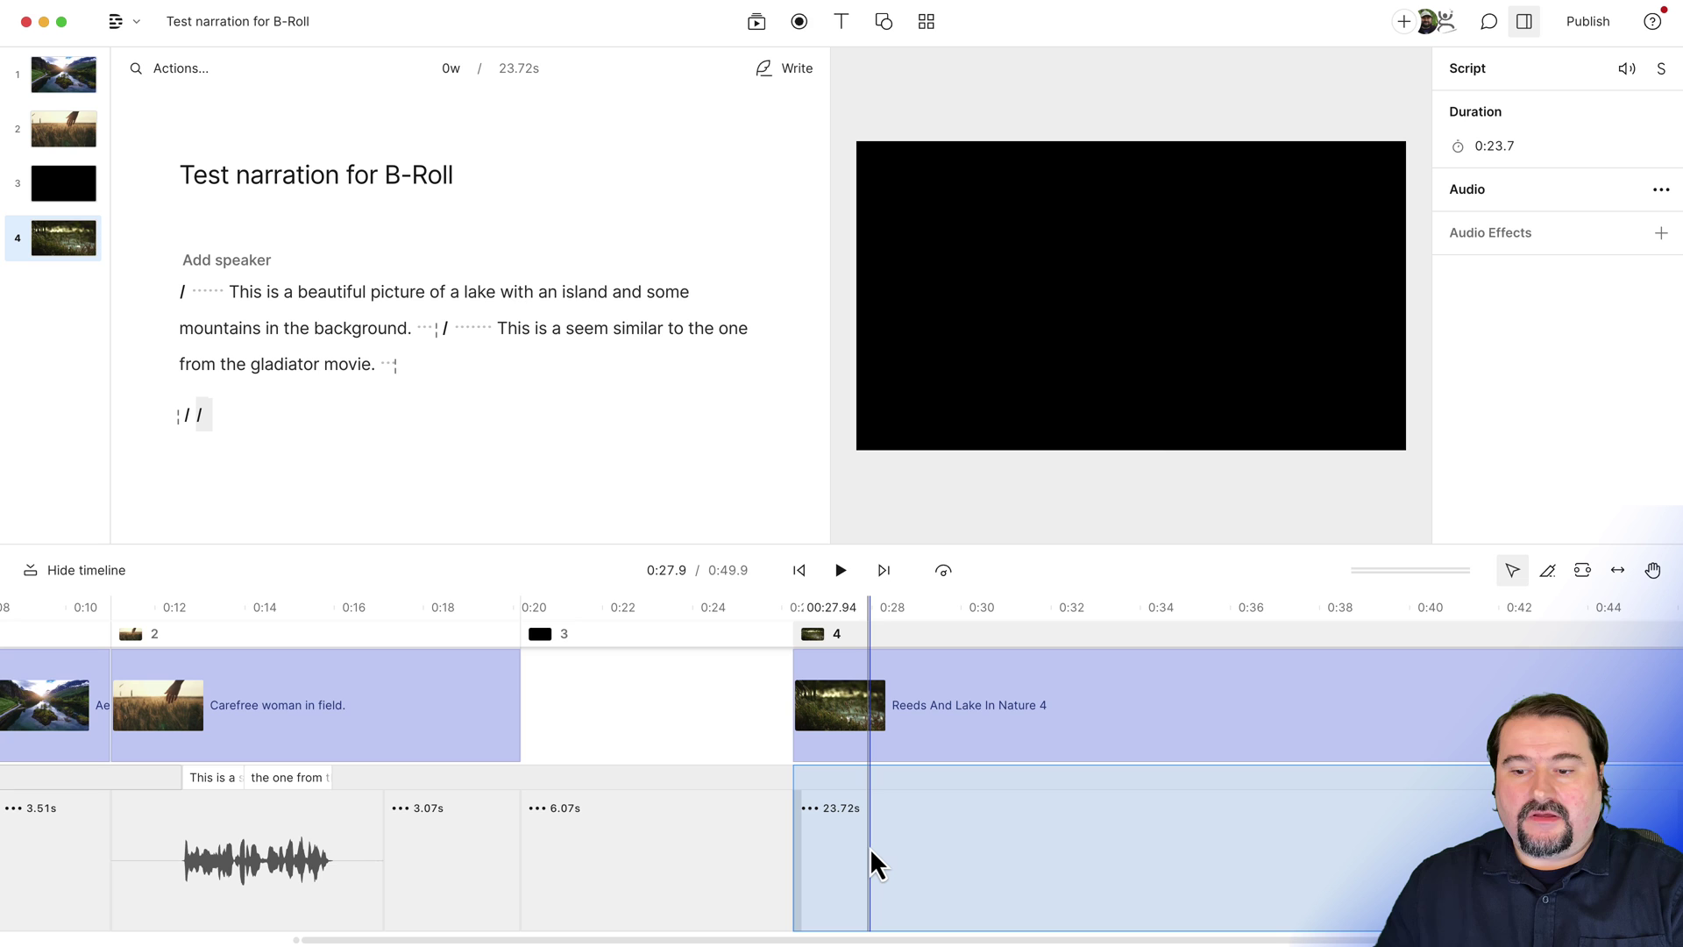
{"action": "key", "text": "s"}
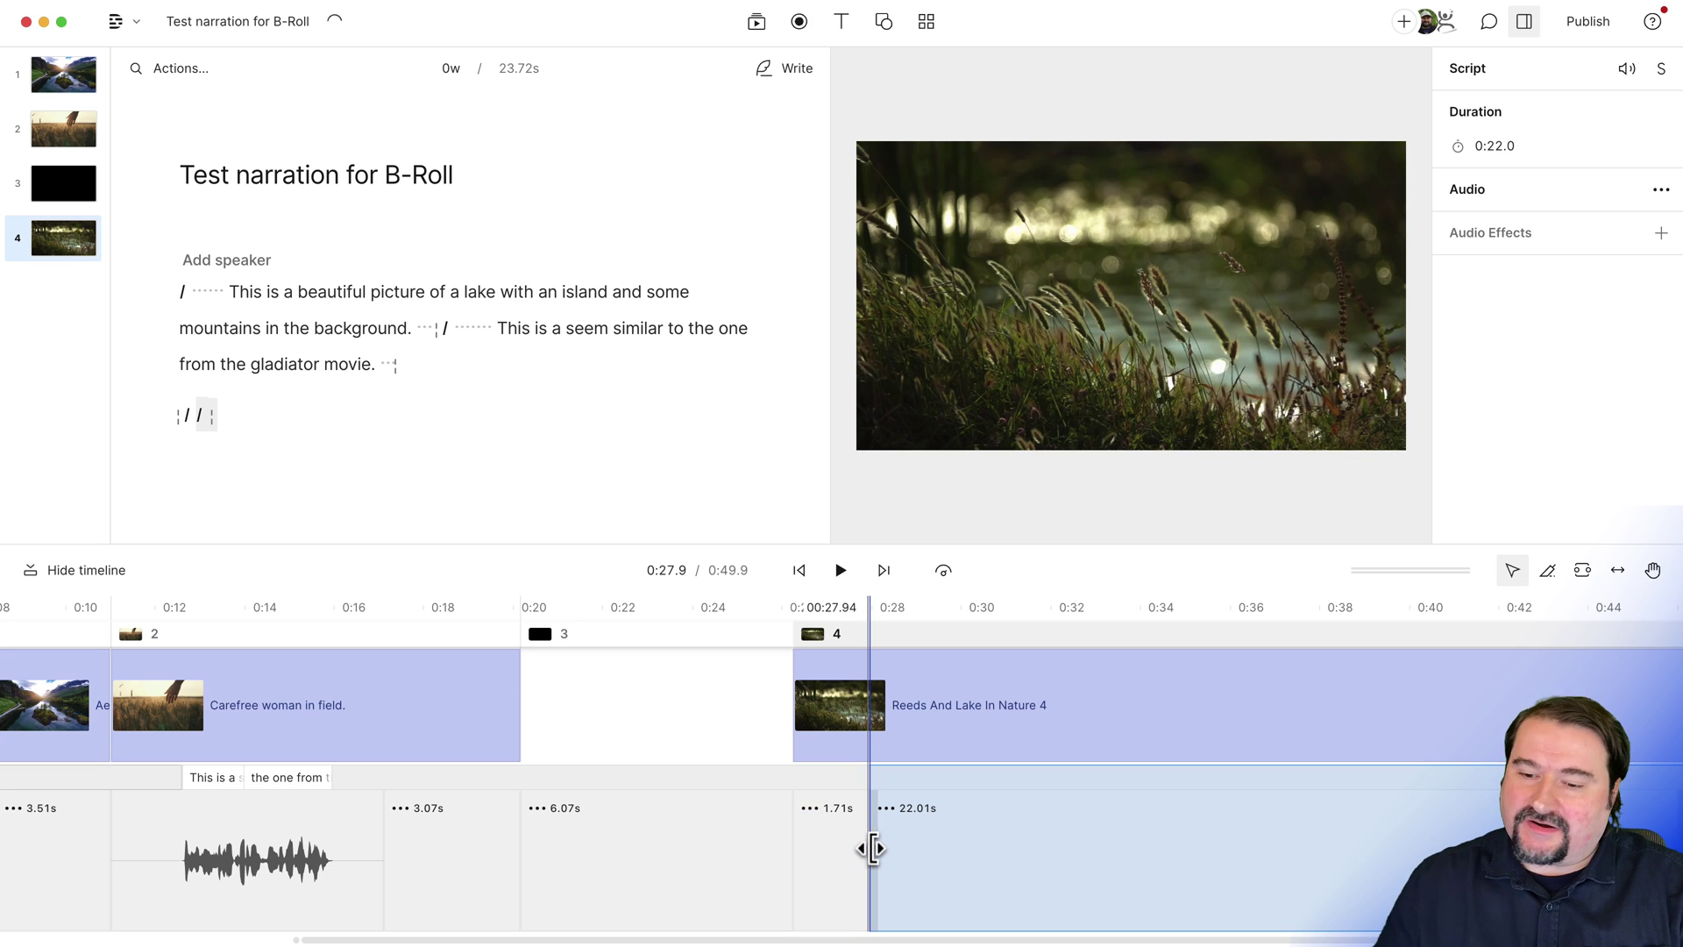
{"action": "left_click", "coordinate": [850, 864]}
{"action": "left_click", "coordinate": [885, 863]}
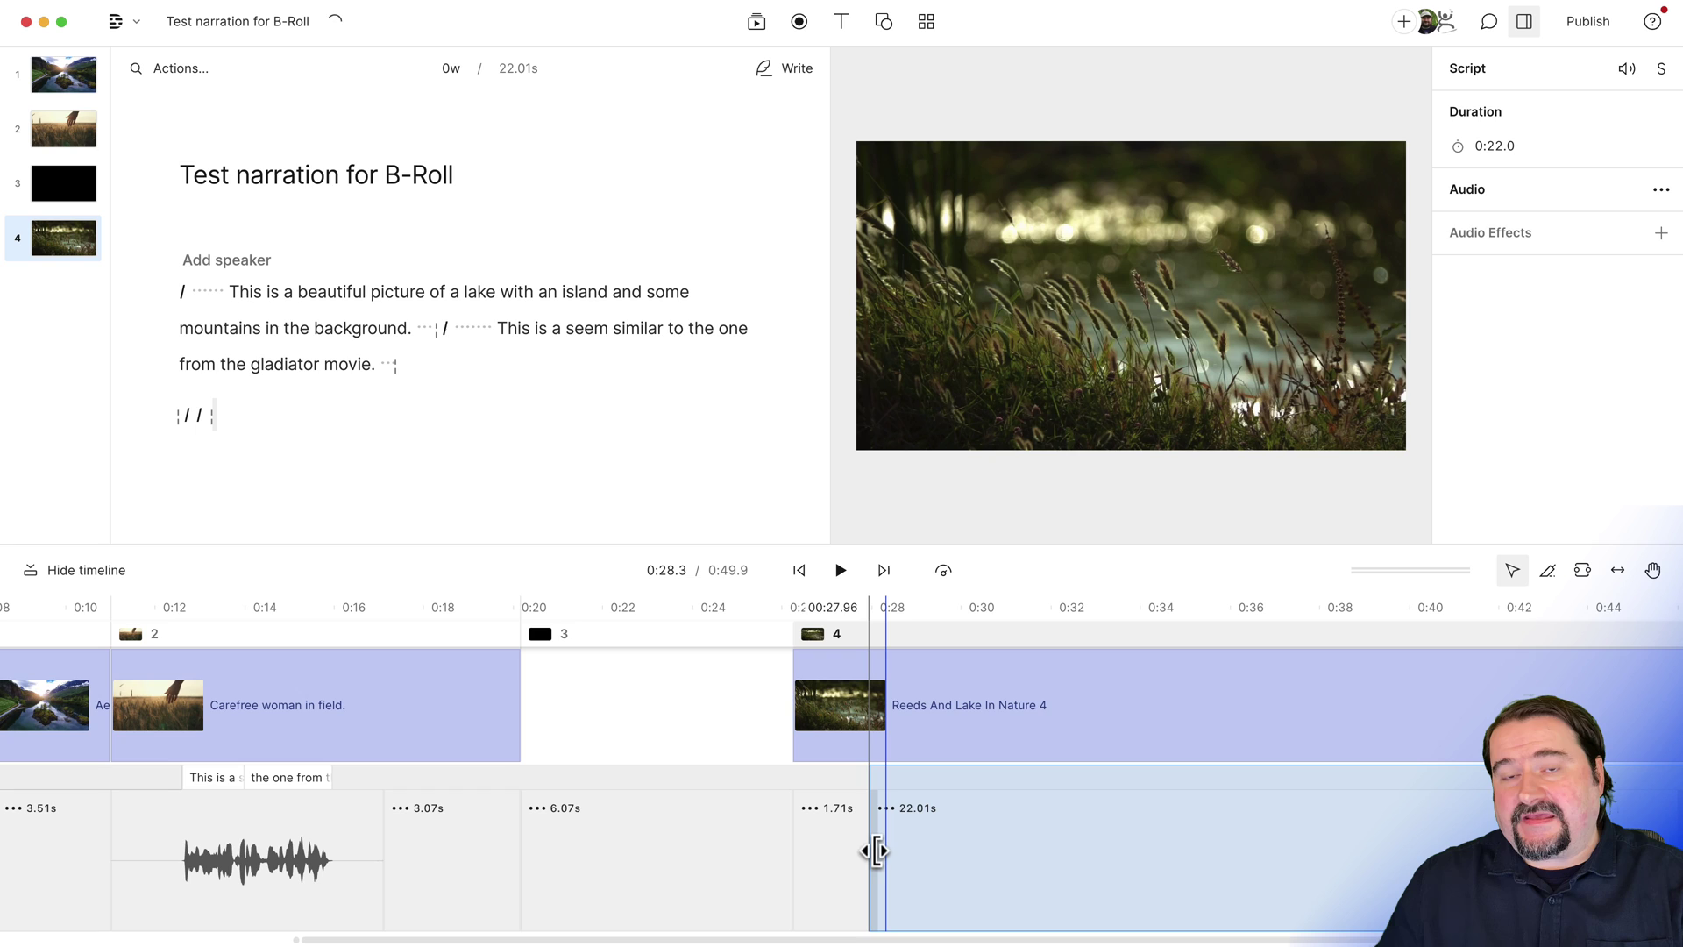
{"action": "left_click", "coordinate": [873, 851]}
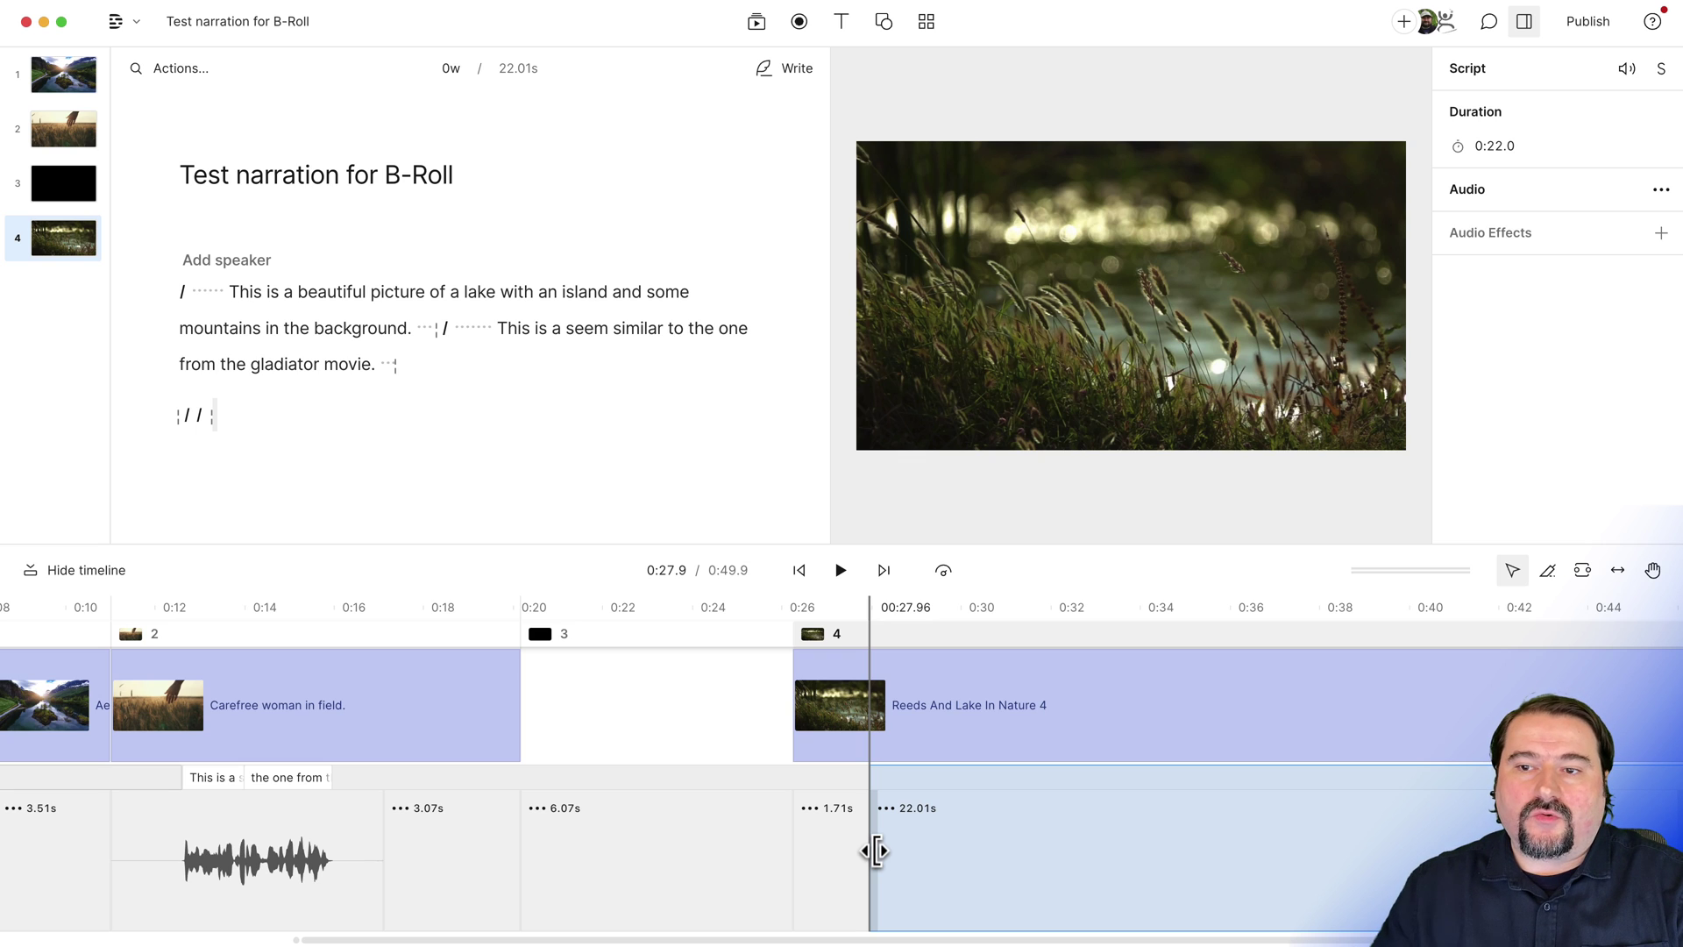
Start recording the final-scene narration using the Record into script option.
{"action": "left_click", "coordinate": [799, 30]}
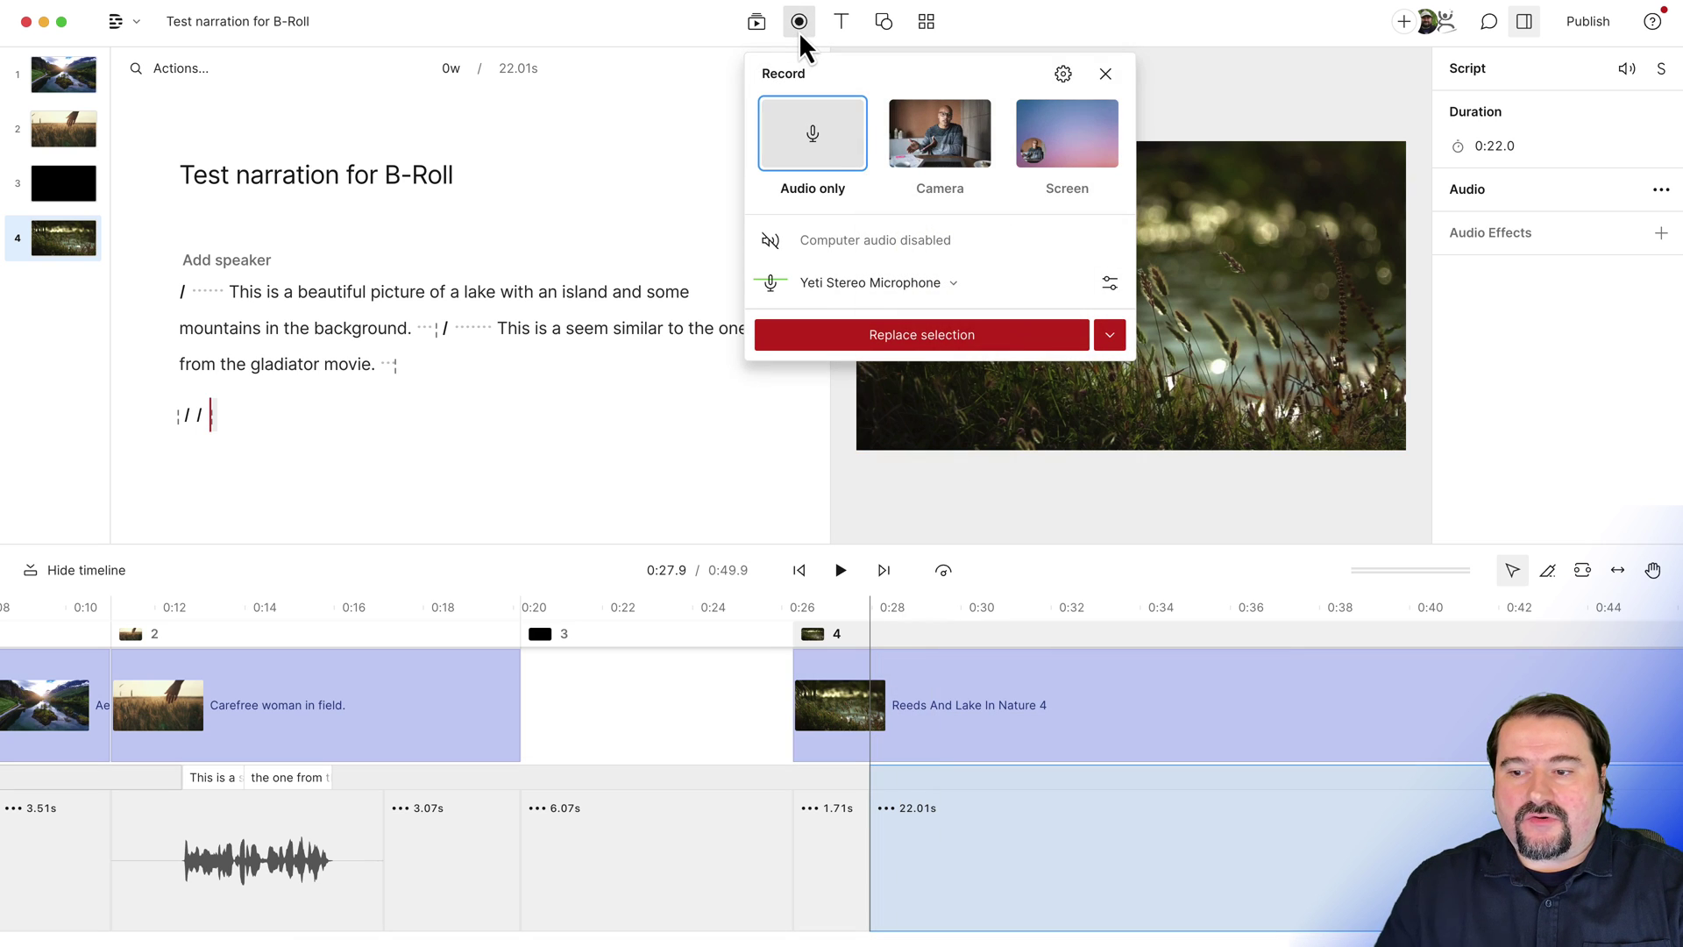
{"action": "left_click", "coordinate": [1112, 334]}
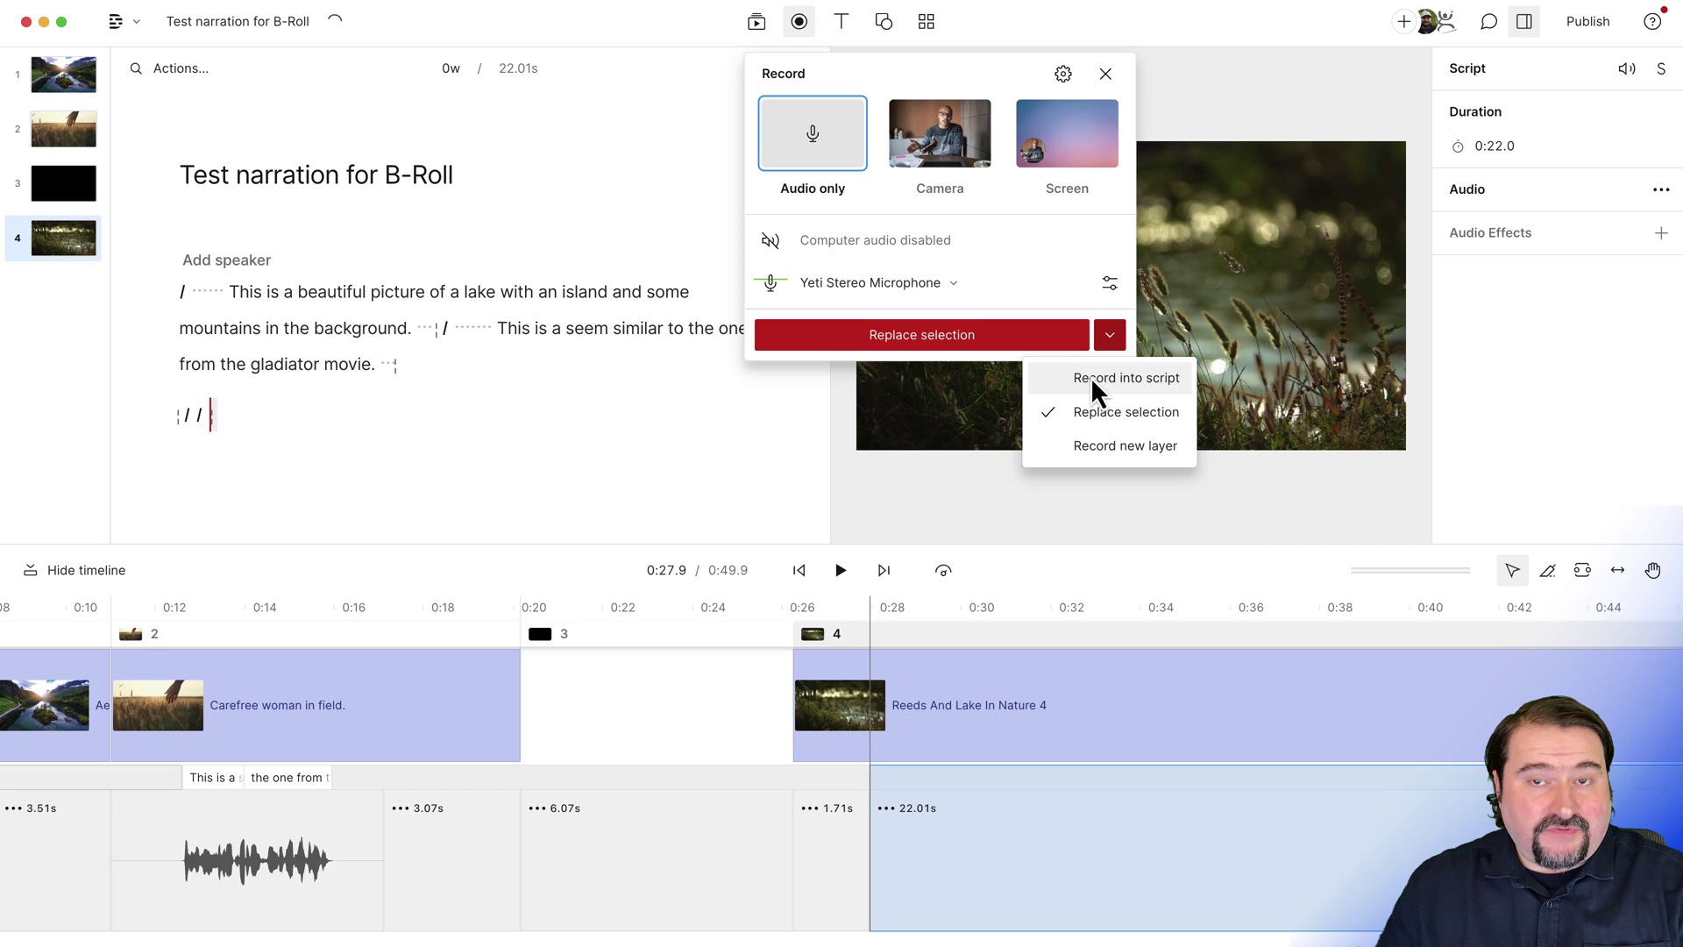
{"action": "left_click", "coordinate": [1090, 377]}
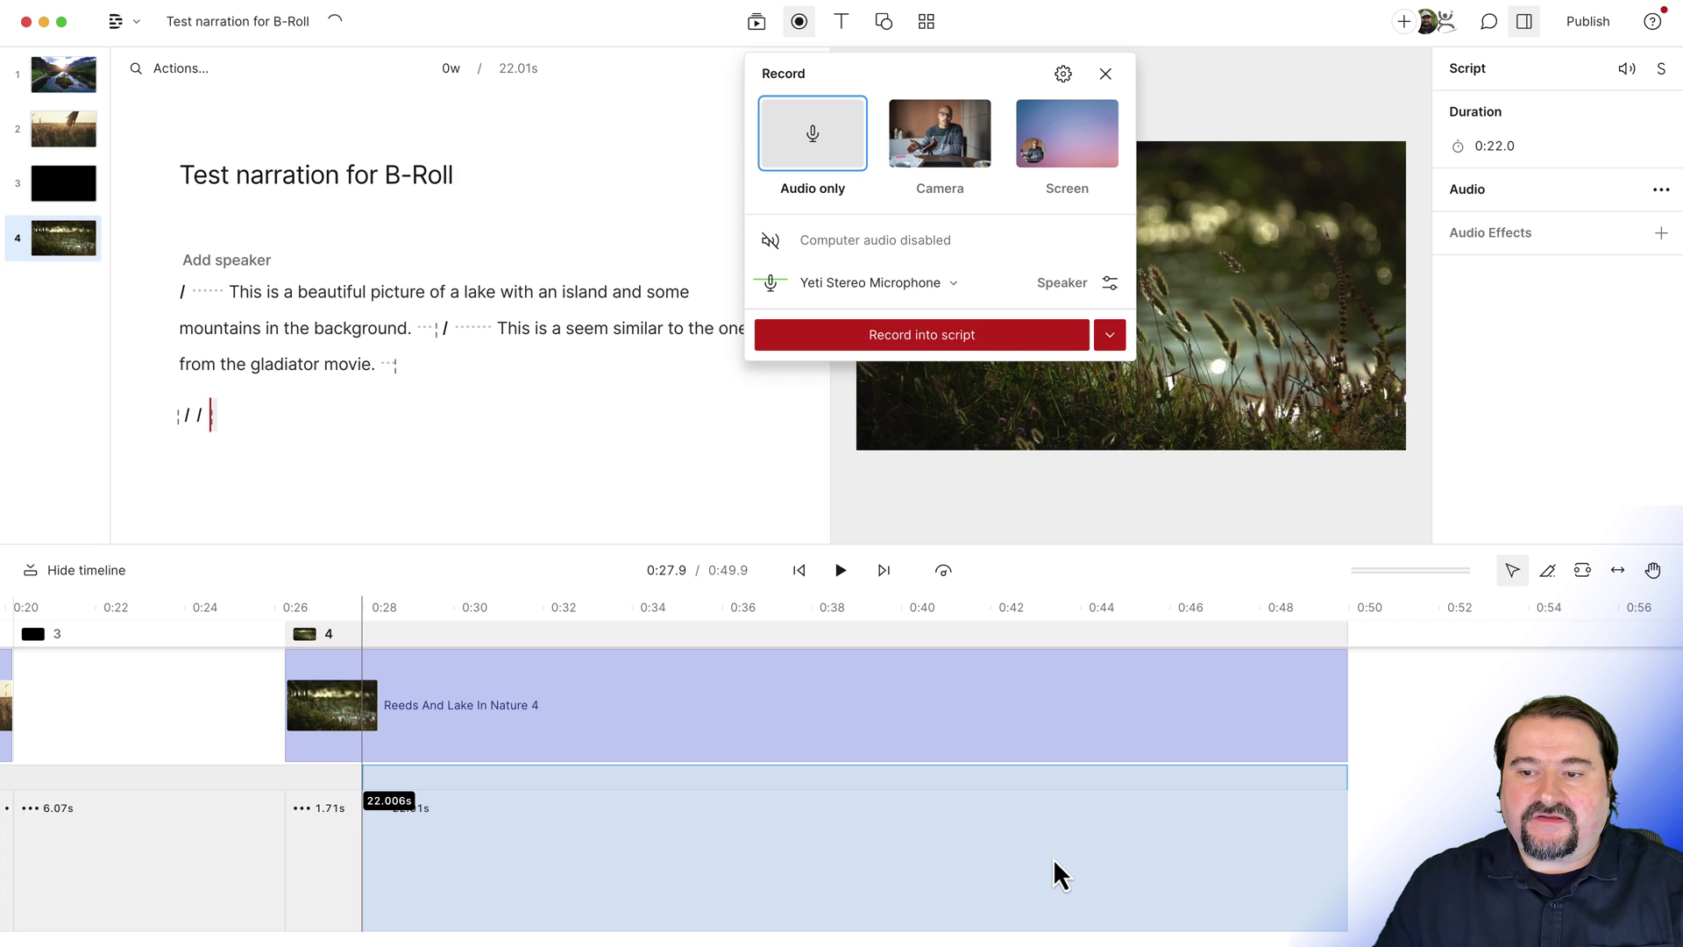
{"action": "left_click", "coordinate": [970, 344]}
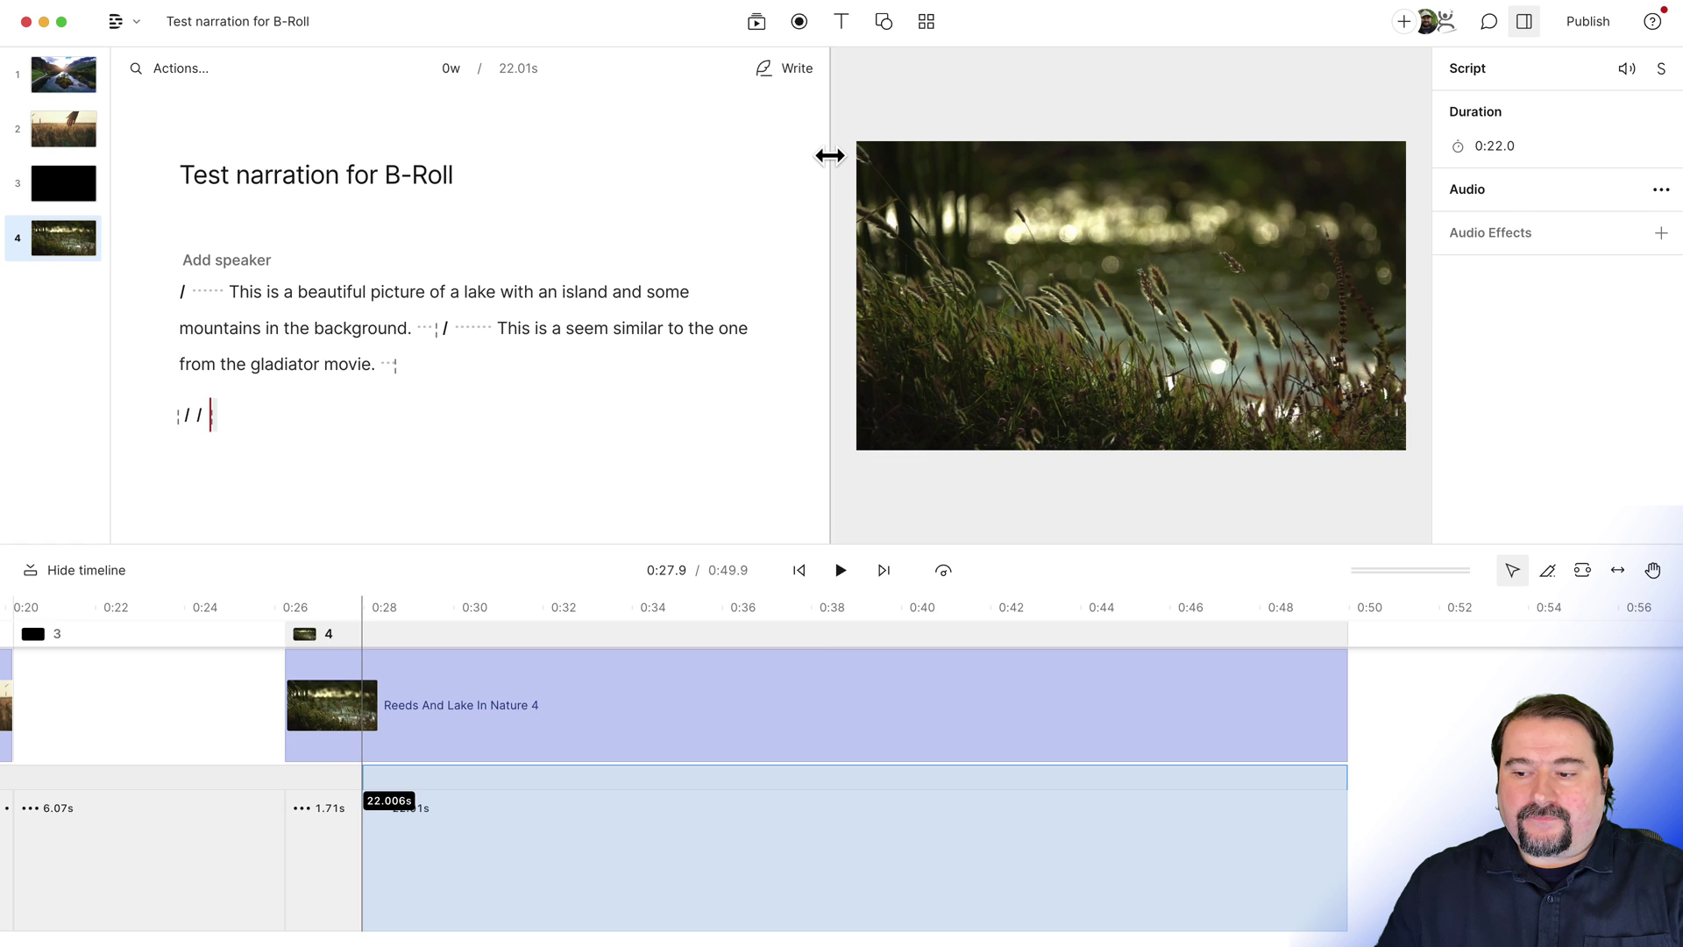
Stop recording and scroll the timeline to find the new 8.28s narration clip in scene 4.
{"action": "key", "text": "space"}
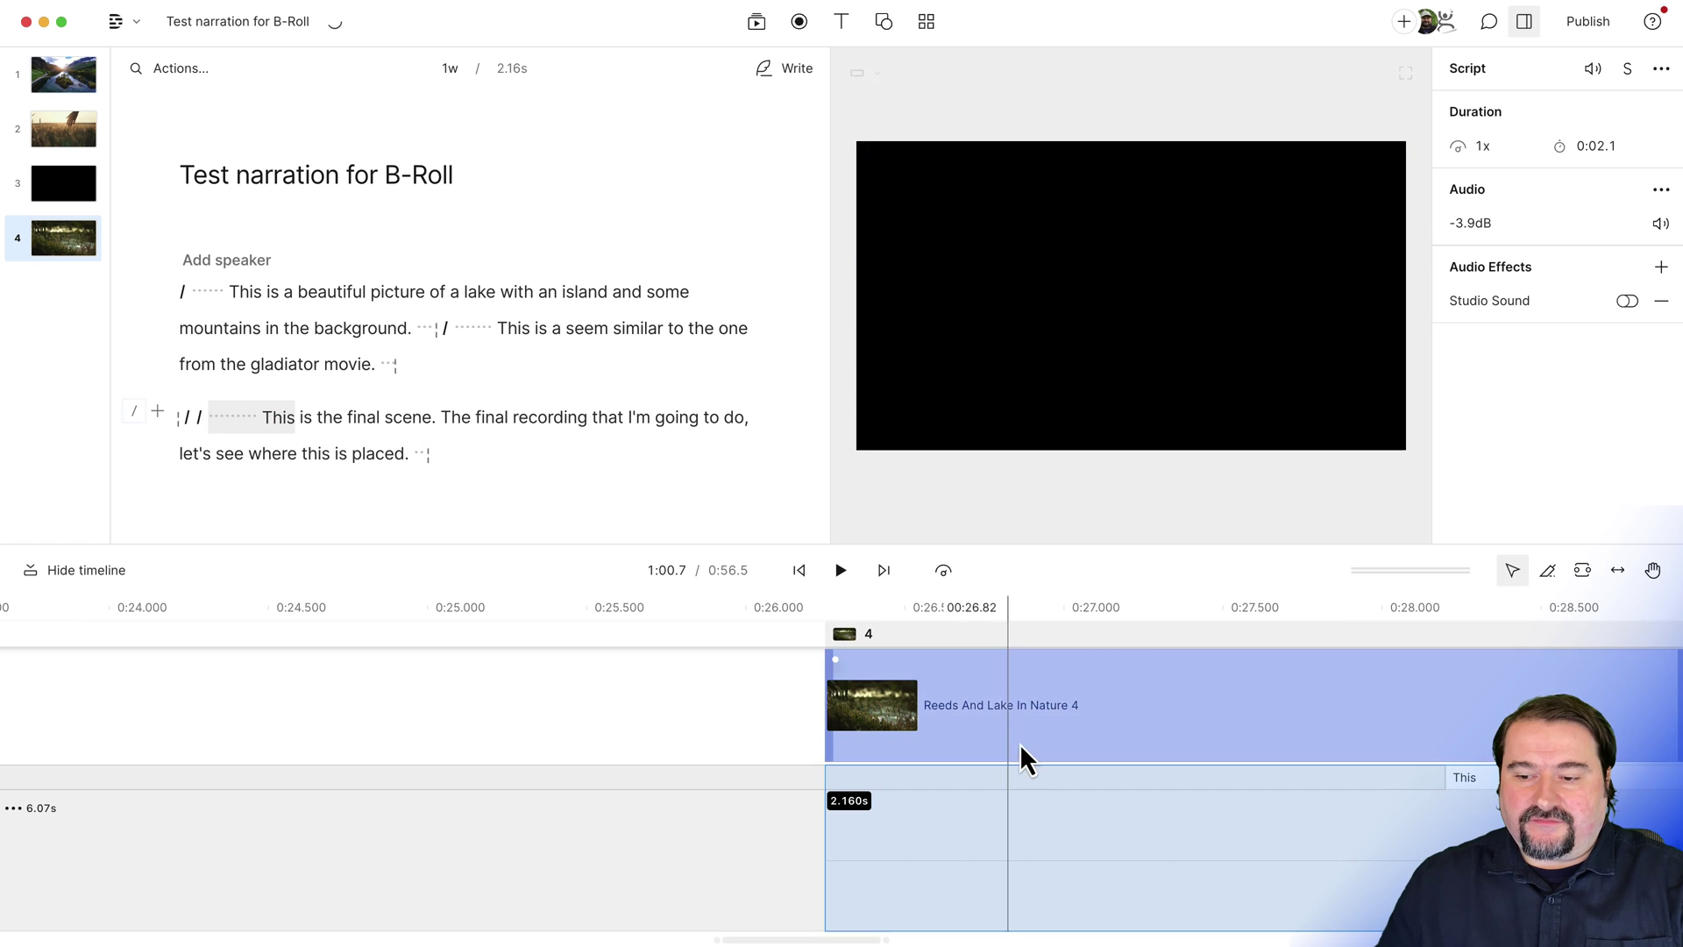
{"action": "scroll", "coordinate": [1022, 752], "scroll_direction": "down", "scroll_amount": 5}
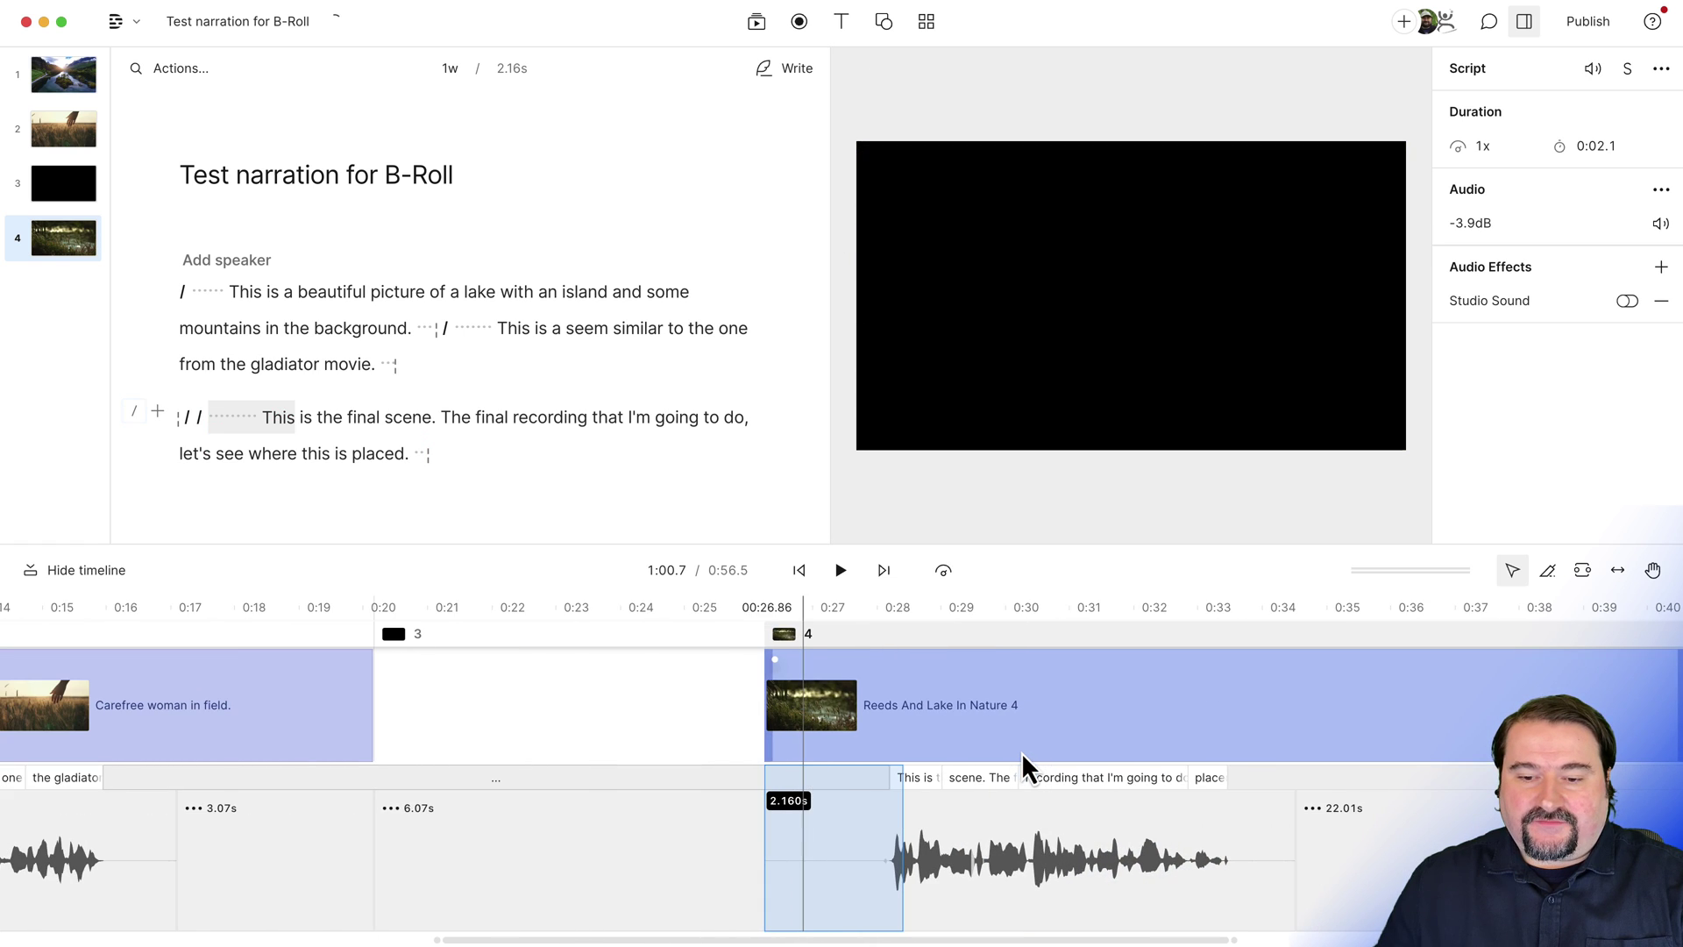
{"action": "scroll", "coordinate": [1022, 752], "scroll_direction": "right", "scroll_amount": 5}
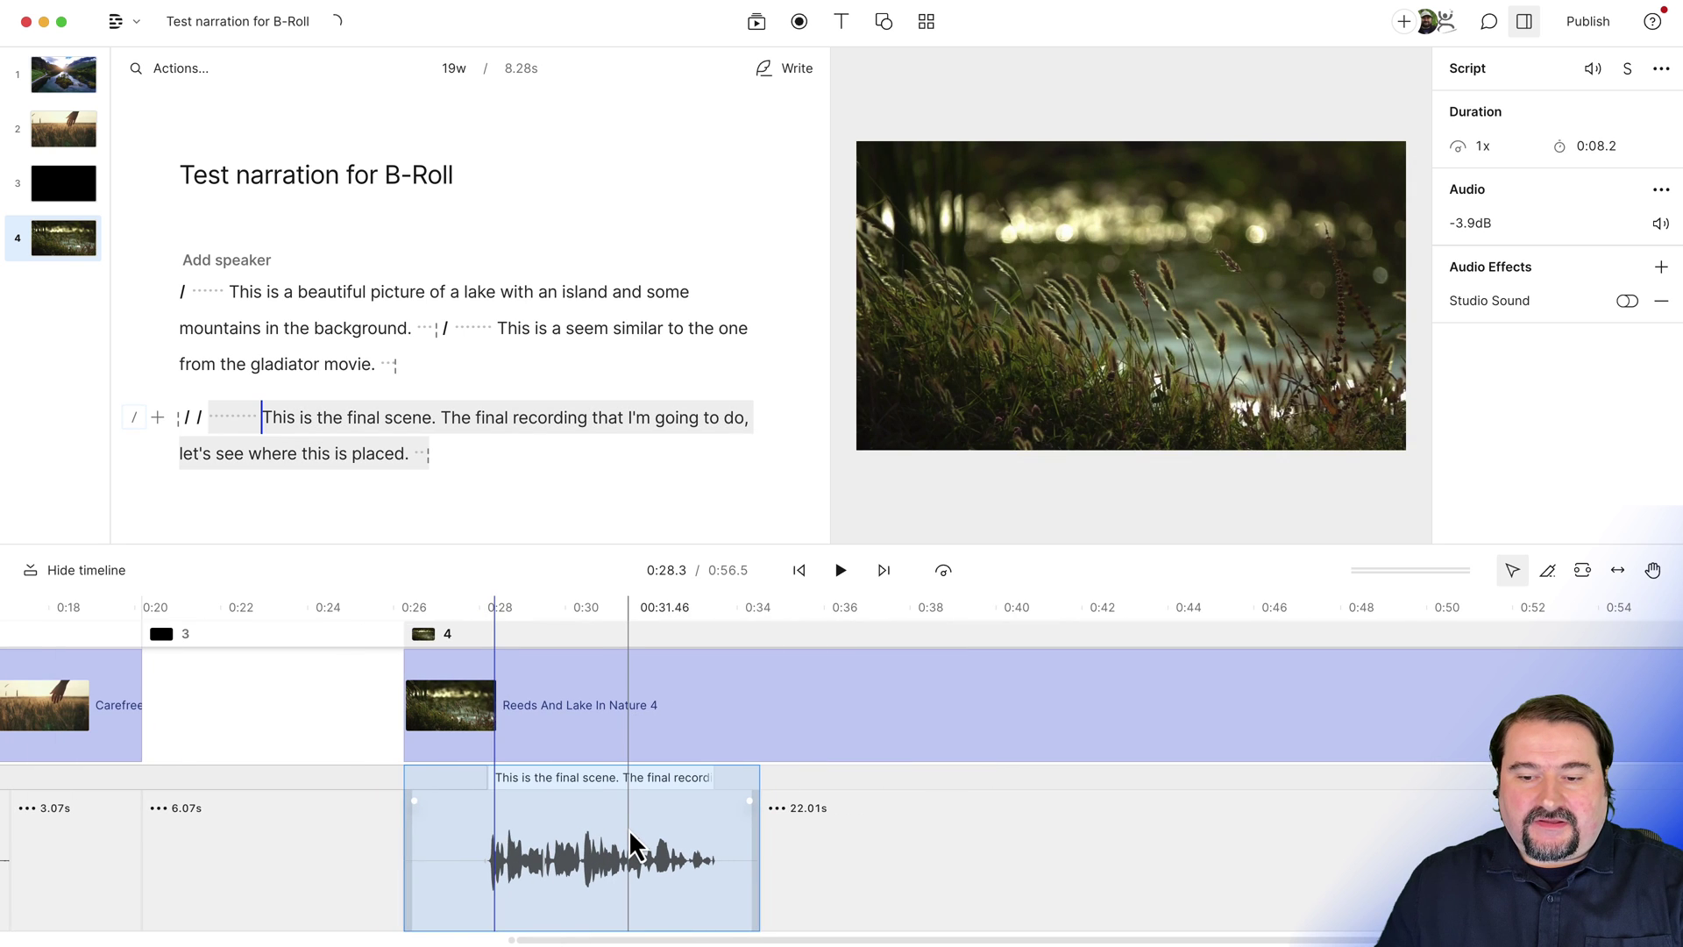
{"action": "scroll", "coordinate": [629, 833], "scroll_direction": "right", "scroll_amount": 3}
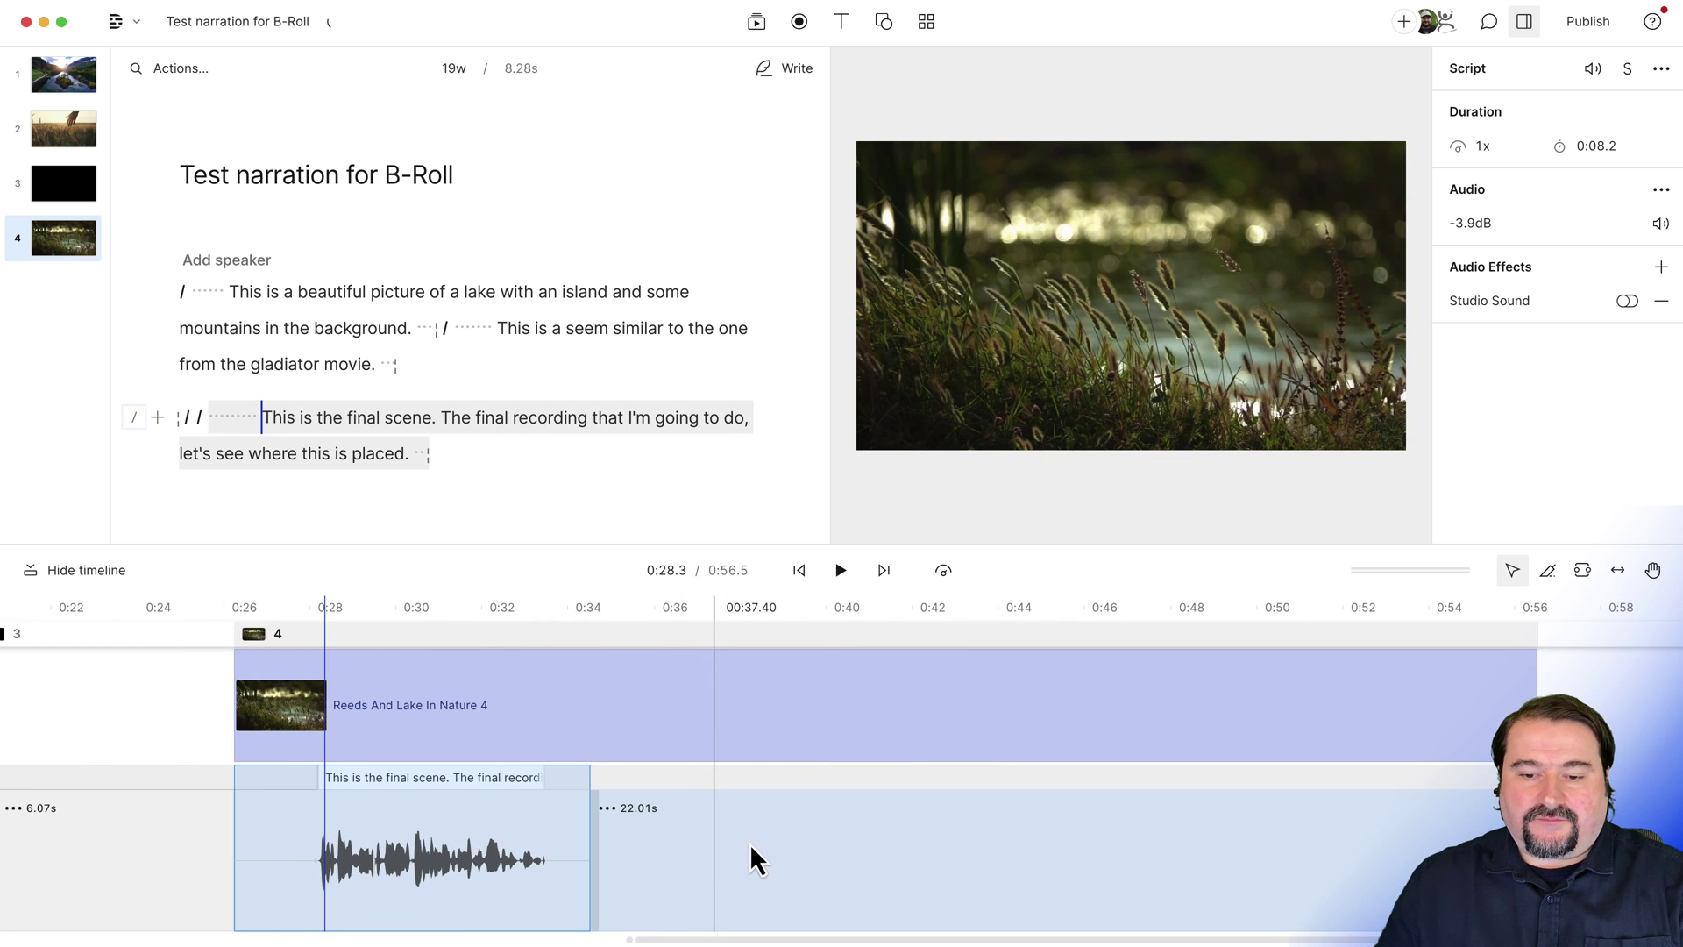
{"action": "scroll", "coordinate": [782, 846], "scroll_direction": "left", "scroll_amount": 3}
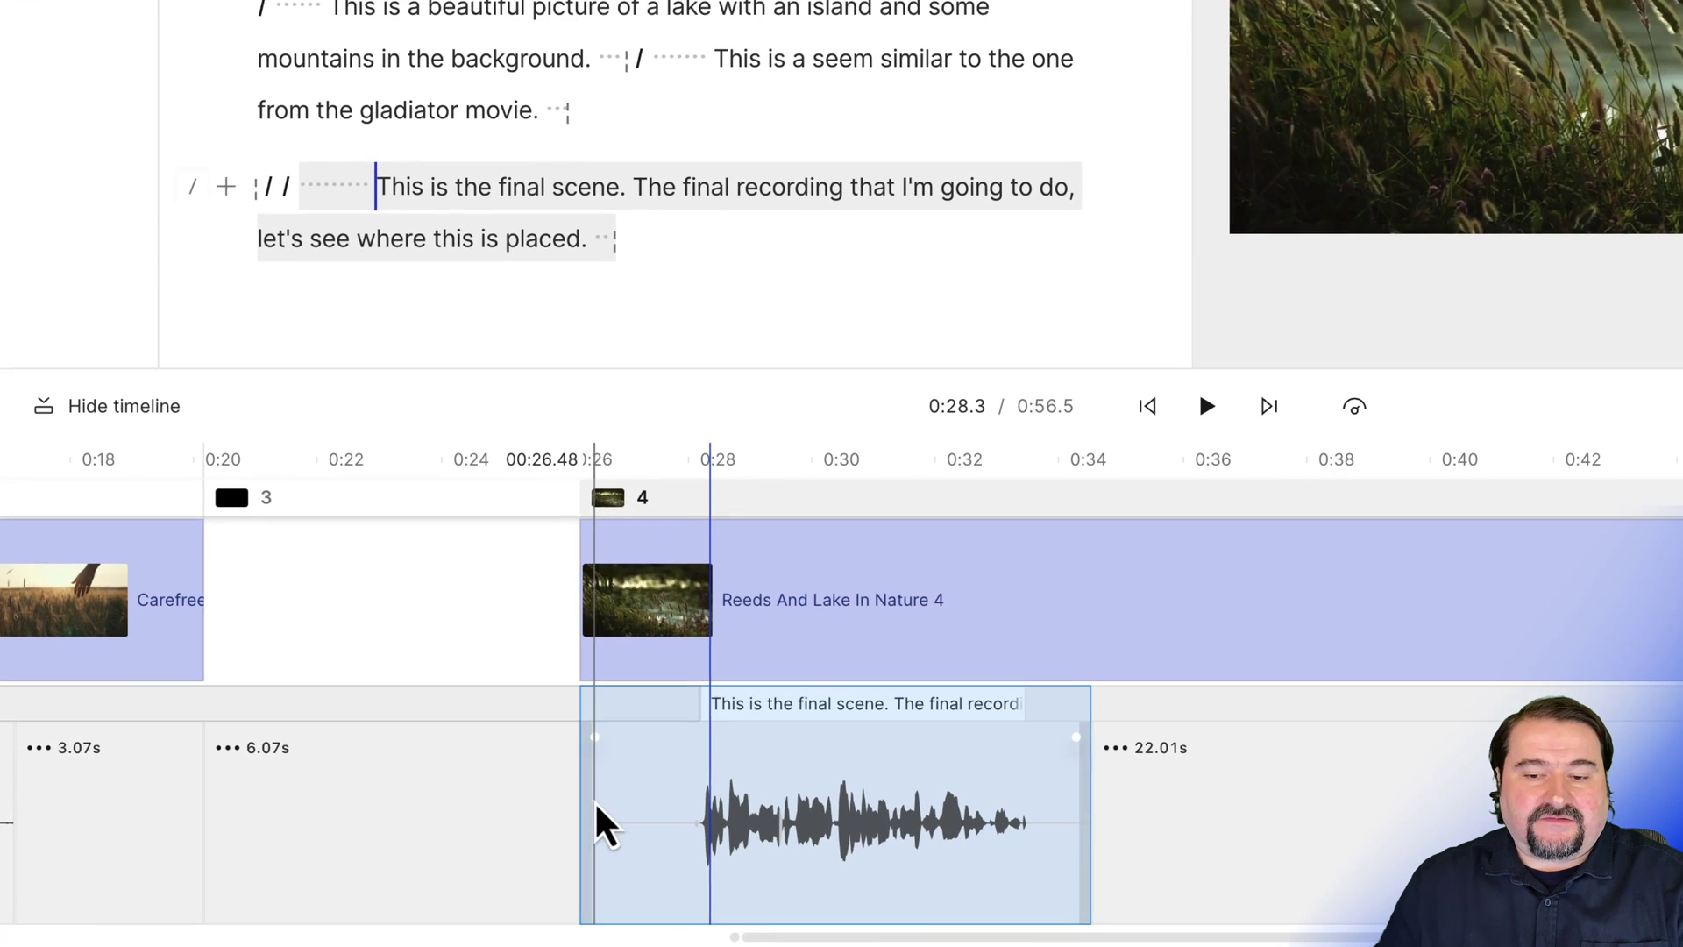
Insert a gap before the scene 4 narration, widen it to 1.81s, and trim the narration's leading silence.
{"action": "right_click", "coordinate": [619, 802]}
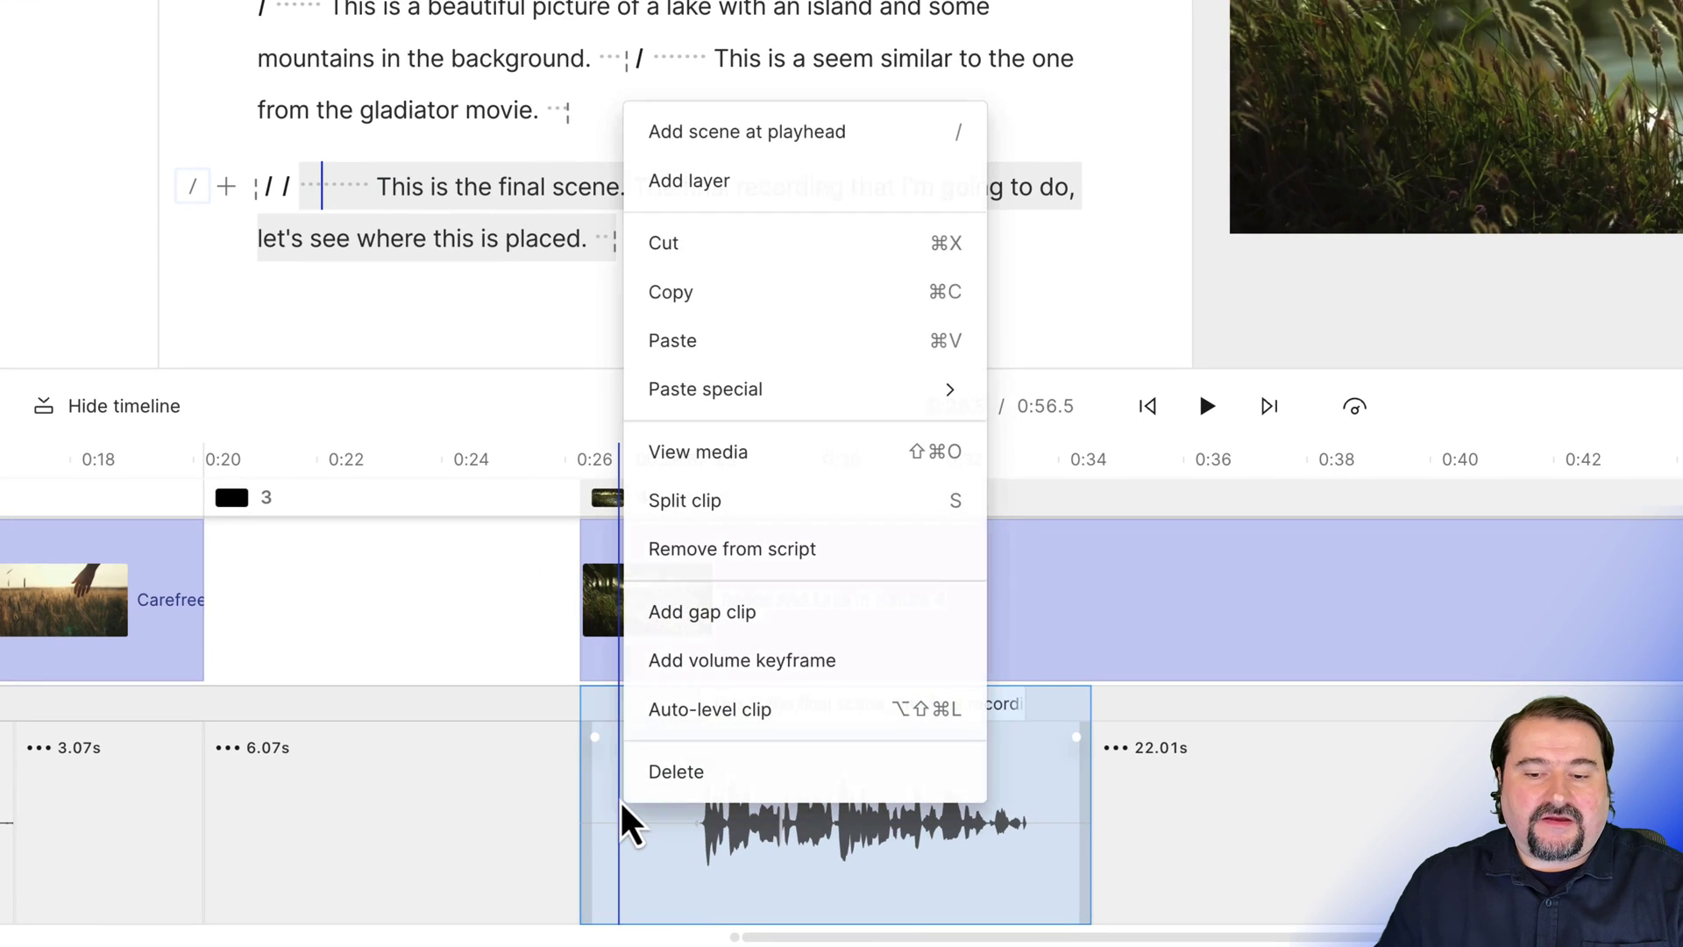
{"action": "left_click", "coordinate": [709, 625]}
{"action": "left_click", "coordinate": [661, 781]}
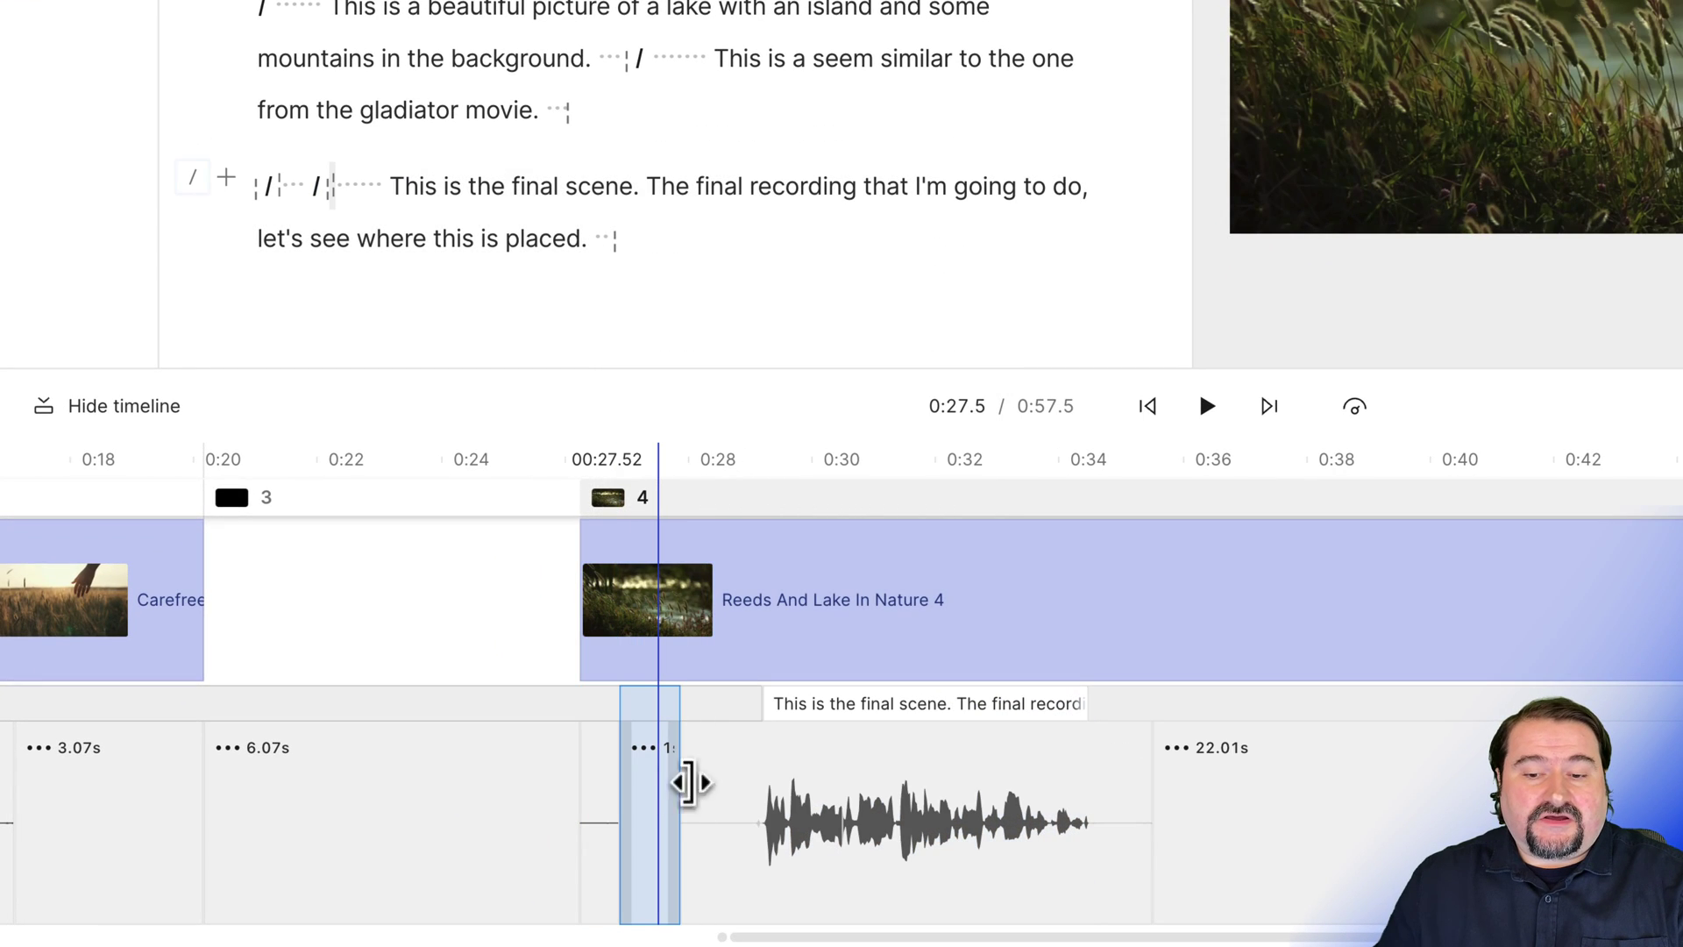
{"action": "left_click", "coordinate": [719, 815]}
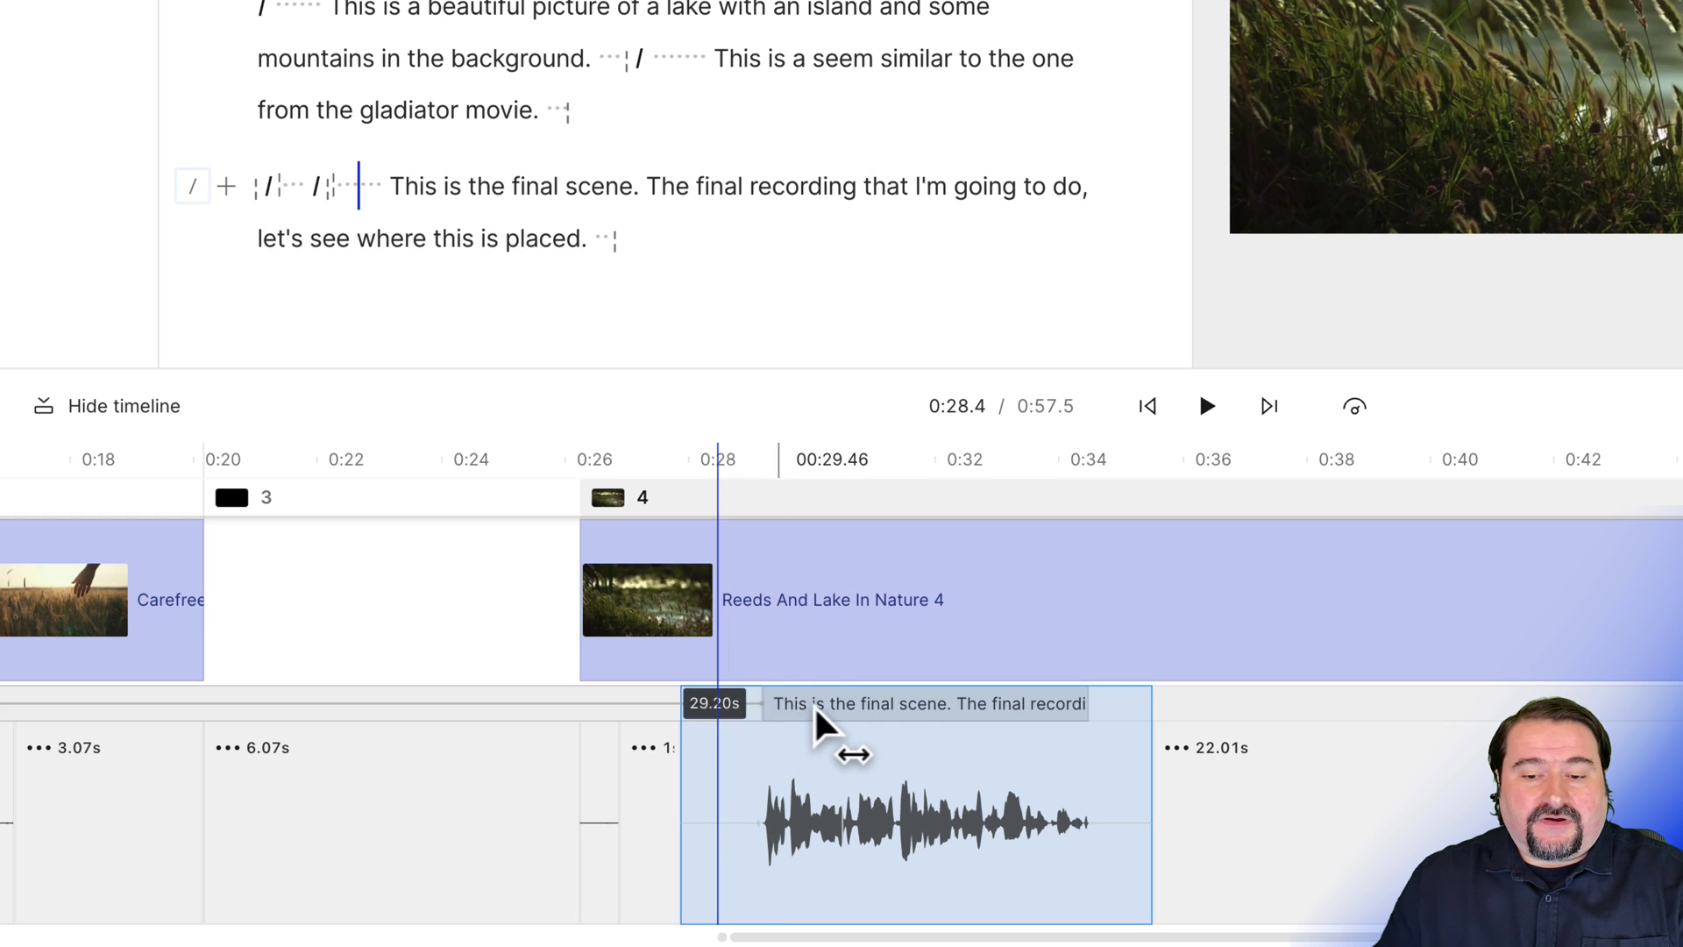
{"action": "mouse_move", "coordinate": [816, 710]}
{"action": "left_mouse_down"}
{"action": "mouse_move", "coordinate": [882, 707]}
{"action": "mouse_move", "coordinate": [834, 709]}
{"action": "left_mouse_up"}
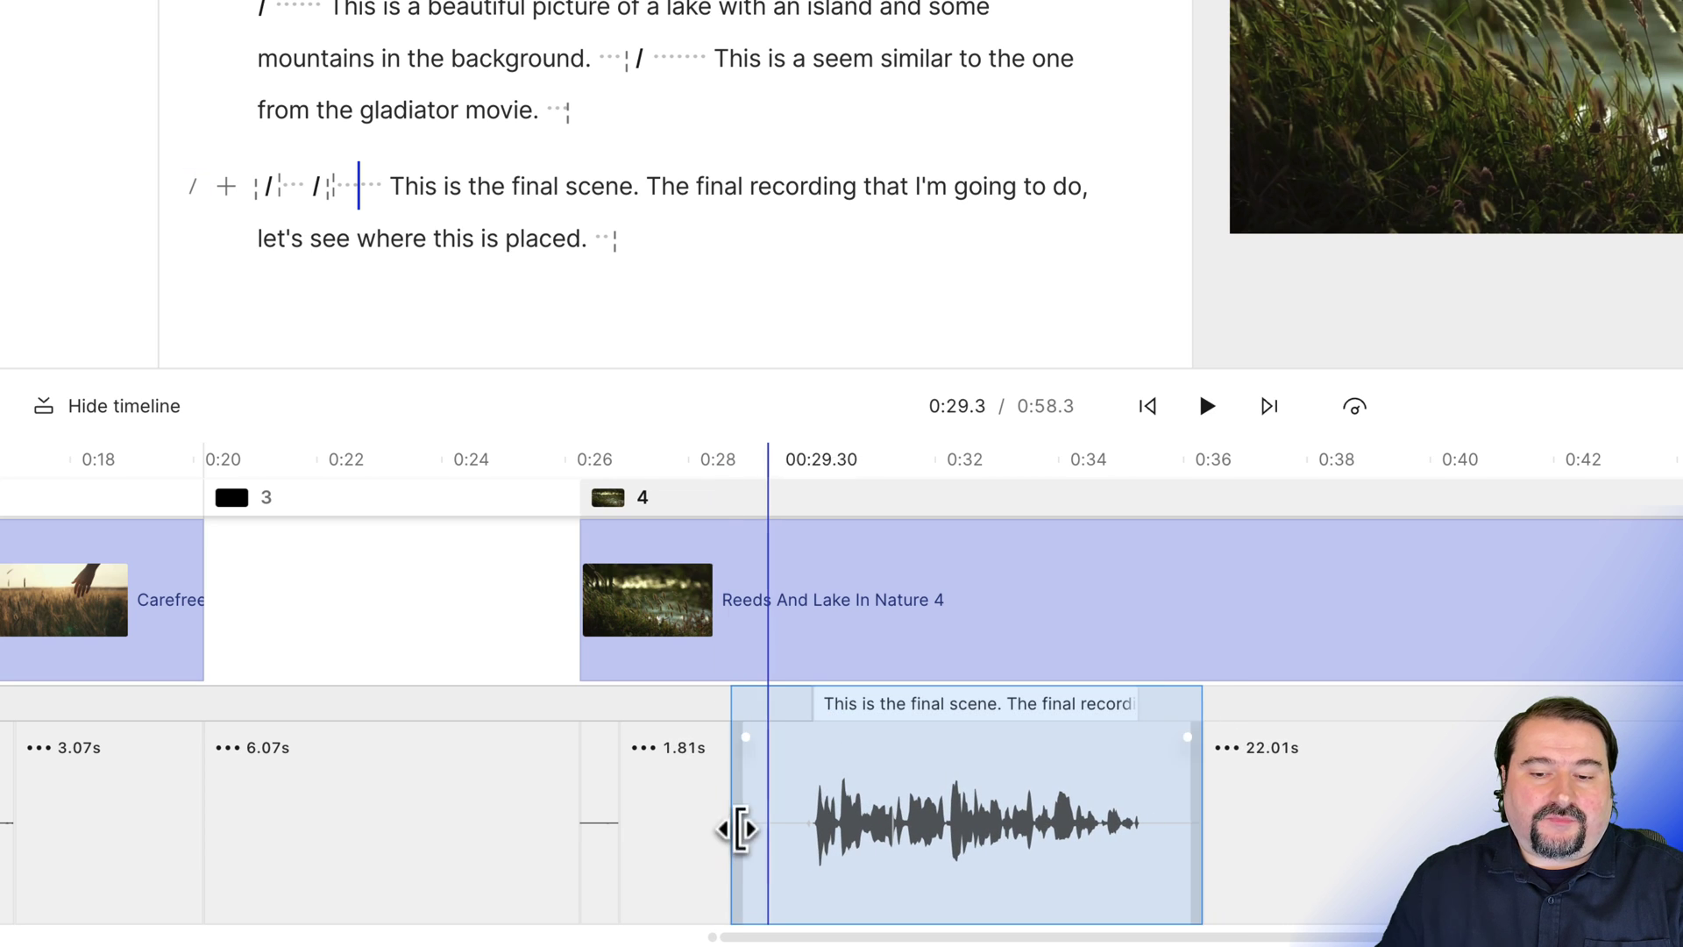
{"action": "left_click_drag", "start_coordinate": [742, 829], "coordinate": [833, 831]}
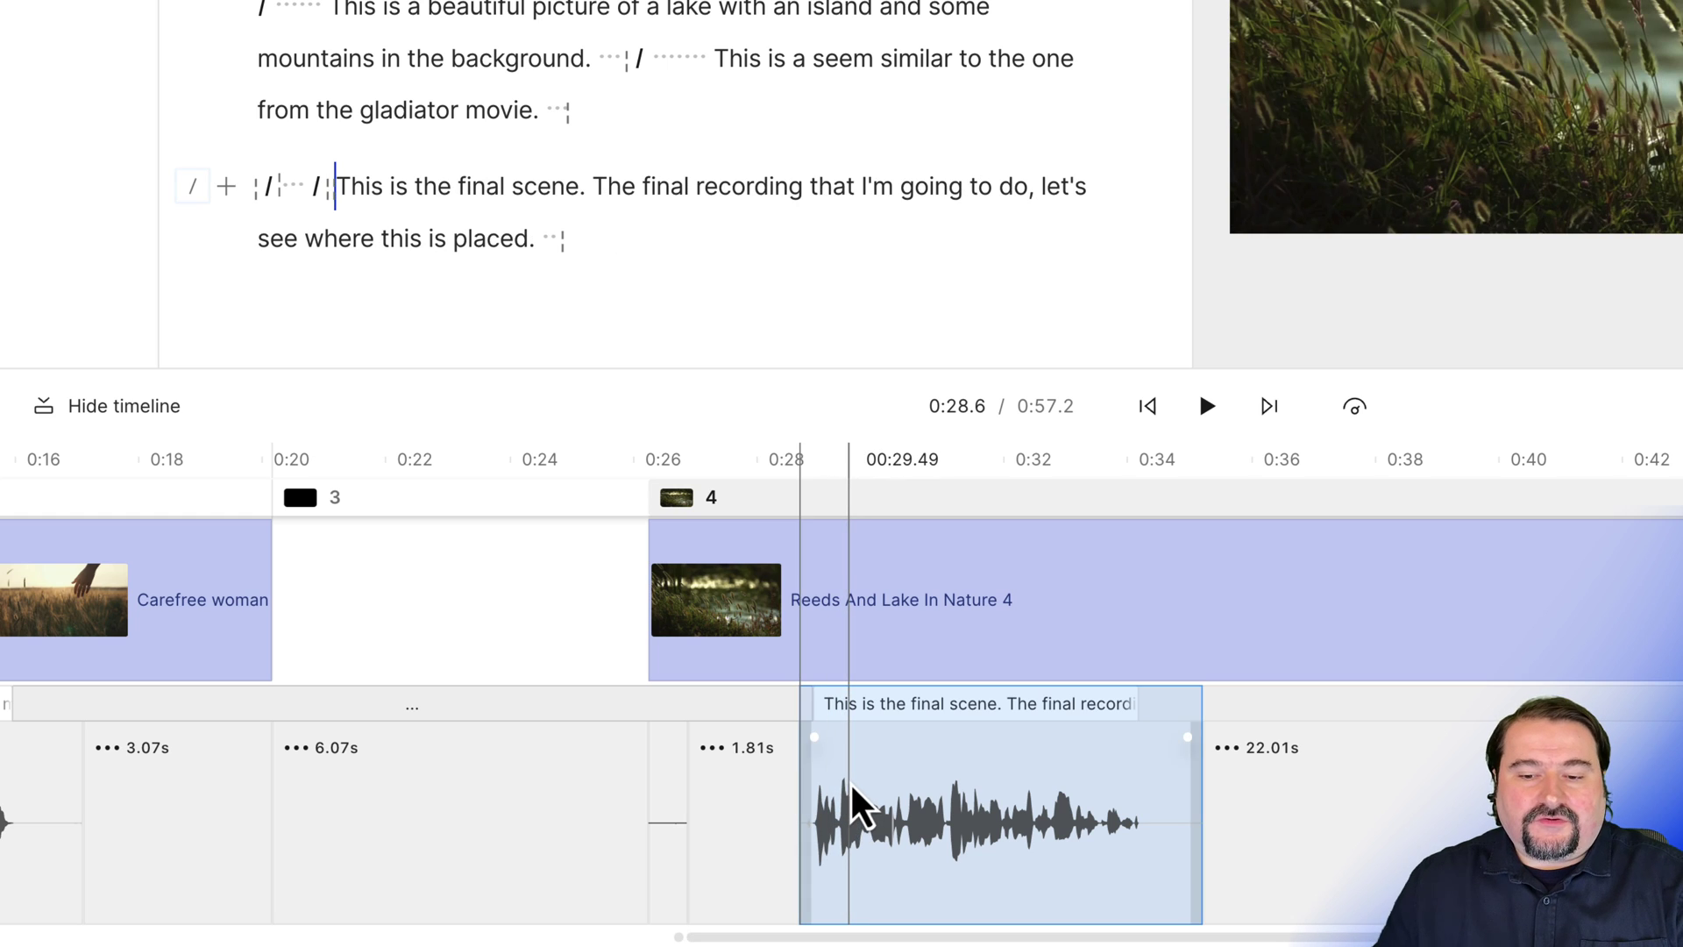